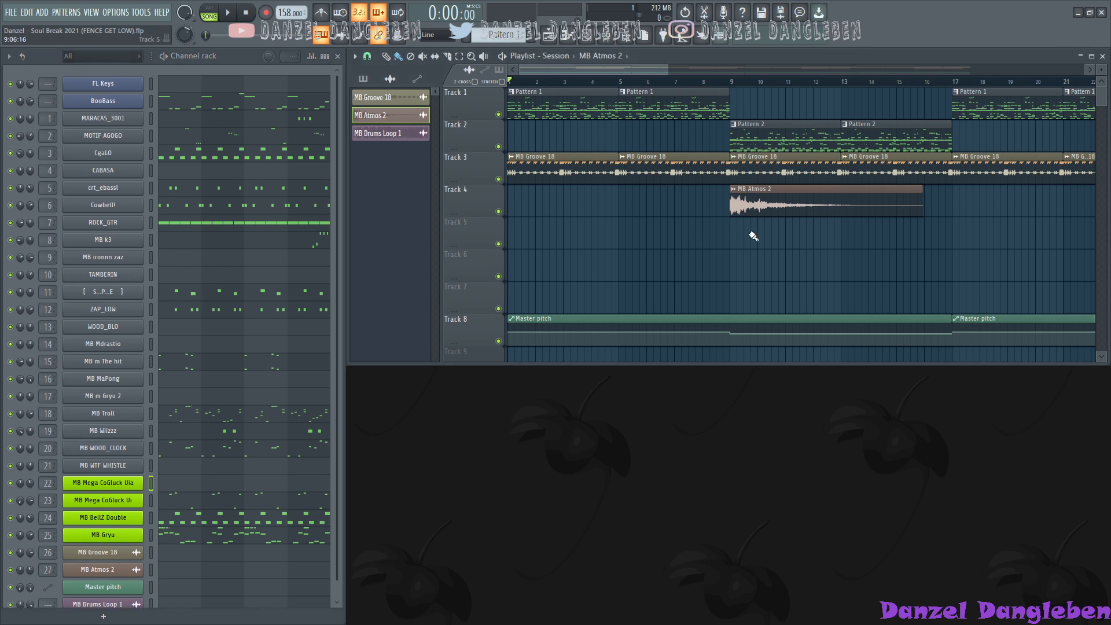
Step: Move the playlist track holding the Master pitch automation up one position
left_click(764, 200)
left_click_drag(670, 70, 972, 60)
scroll(309, 570, "down", 1)
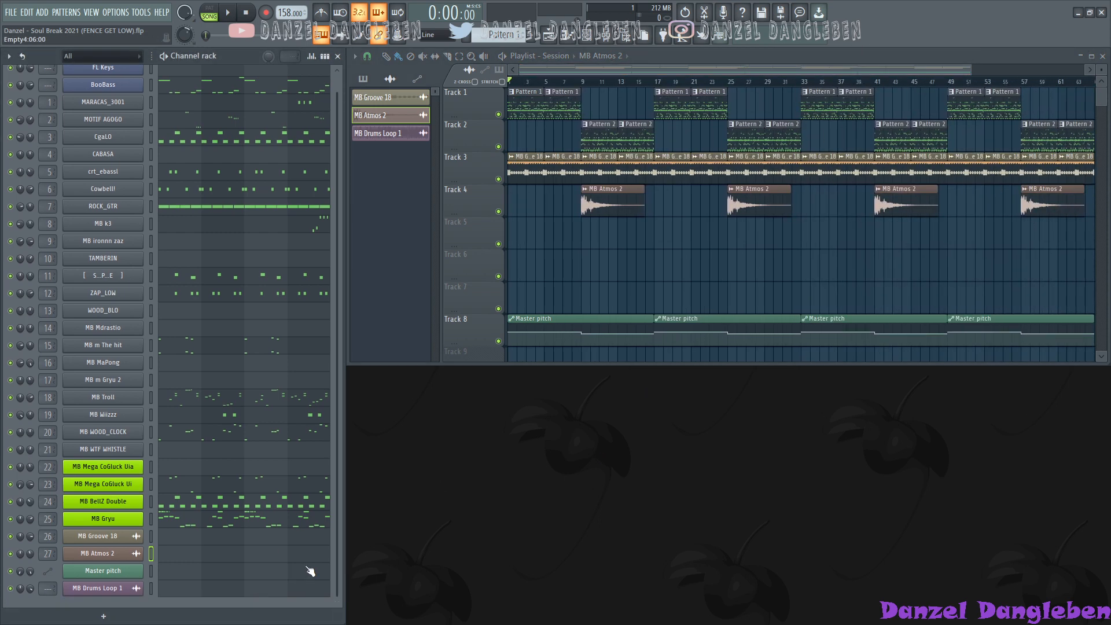
right_click(482, 322)
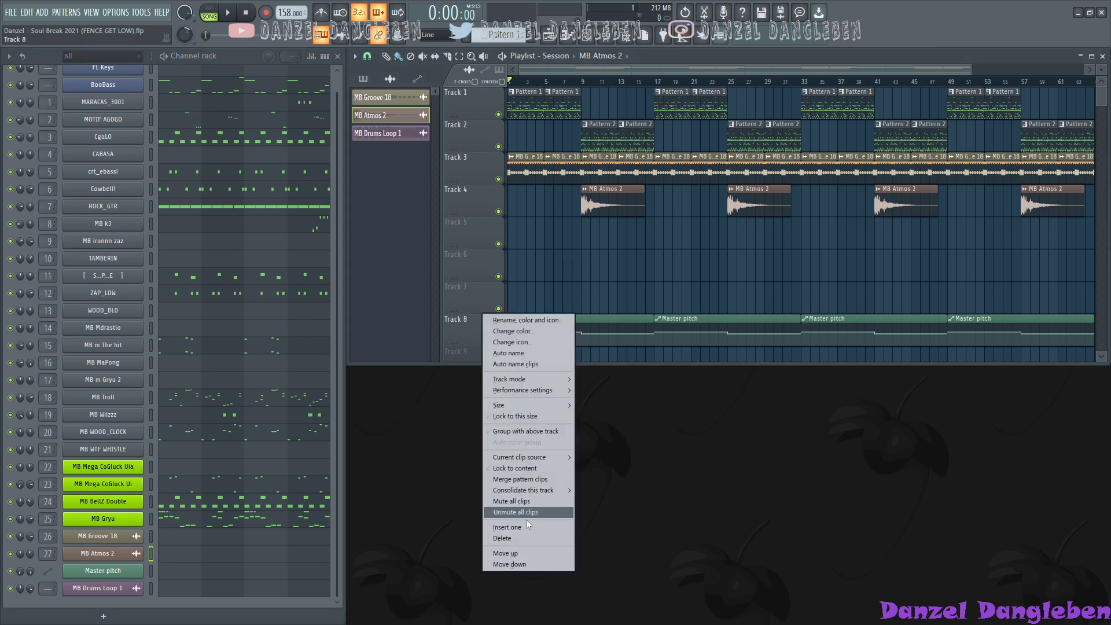
left_click(523, 555)
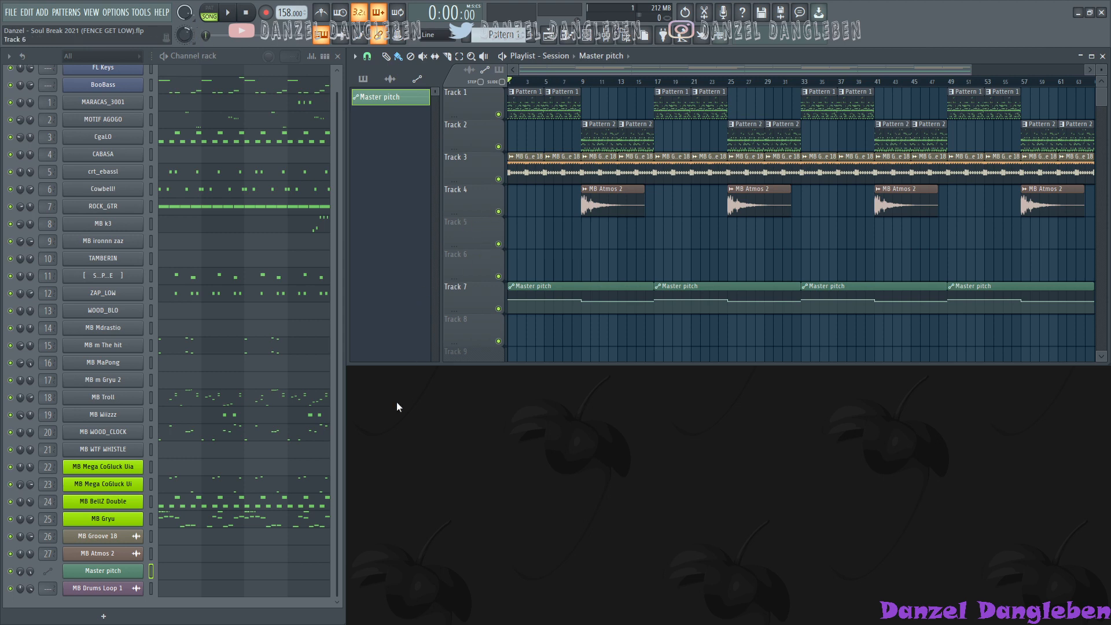
Step: Examine the ROCK_GTR notes in the piano roll, switch between Pattern 1 and Pattern 2, and close the piano roll
left_click(203, 207)
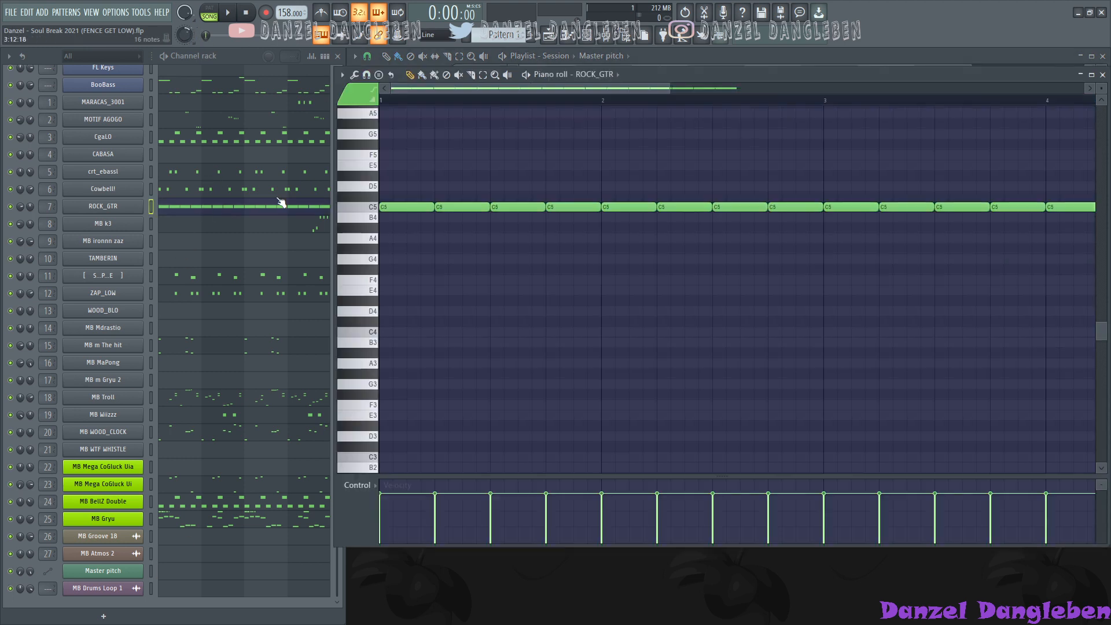
scroll(483, 35, "up", 1)
scroll(483, 35, "down", 1)
scroll(484, 35, "up", 1)
scroll(484, 35, "up", 1)
scroll(483, 36, "down", 1)
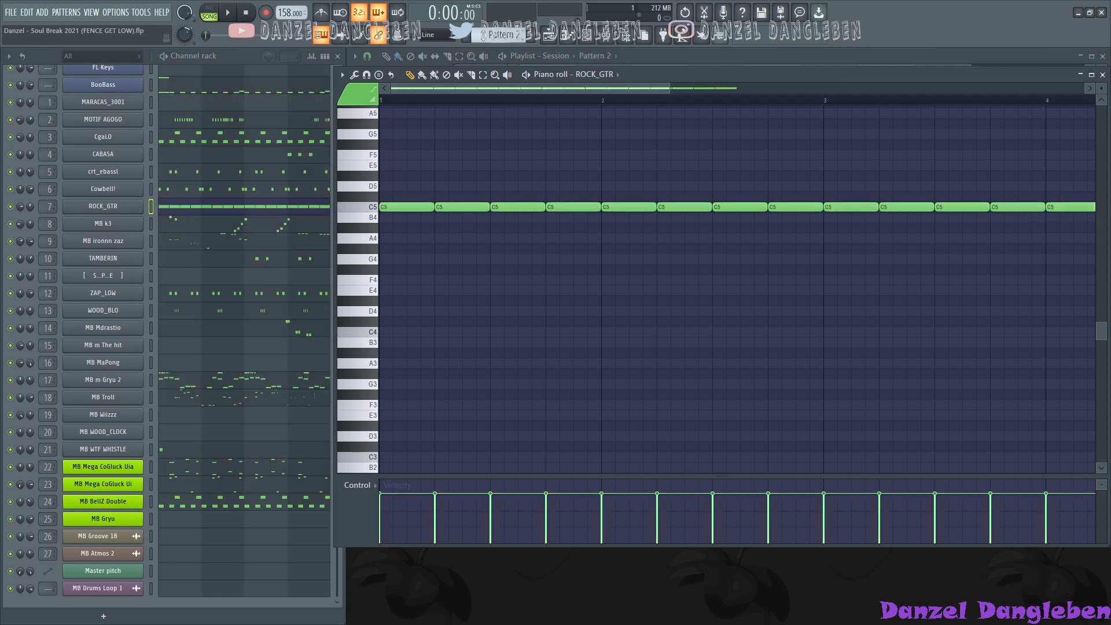
scroll(484, 35, "down", 1)
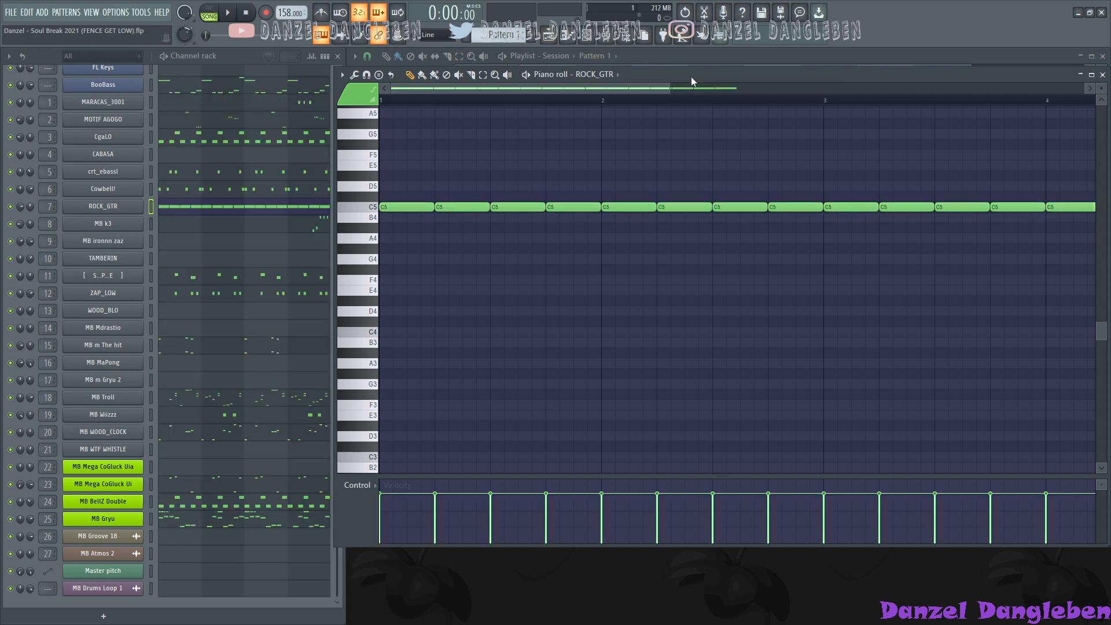
left_click_drag(691, 77, 608, 79)
left_click(1020, 77)
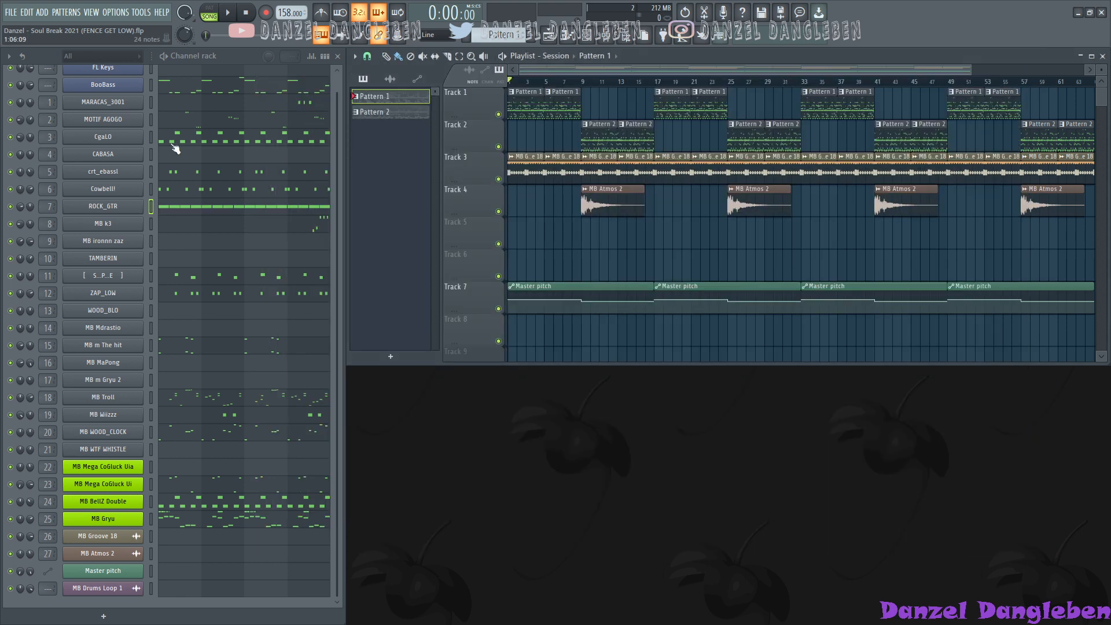
Step: Mute the MB Drums Loop 1 channel in the channel rack
scroll(233, 373, "up", 1)
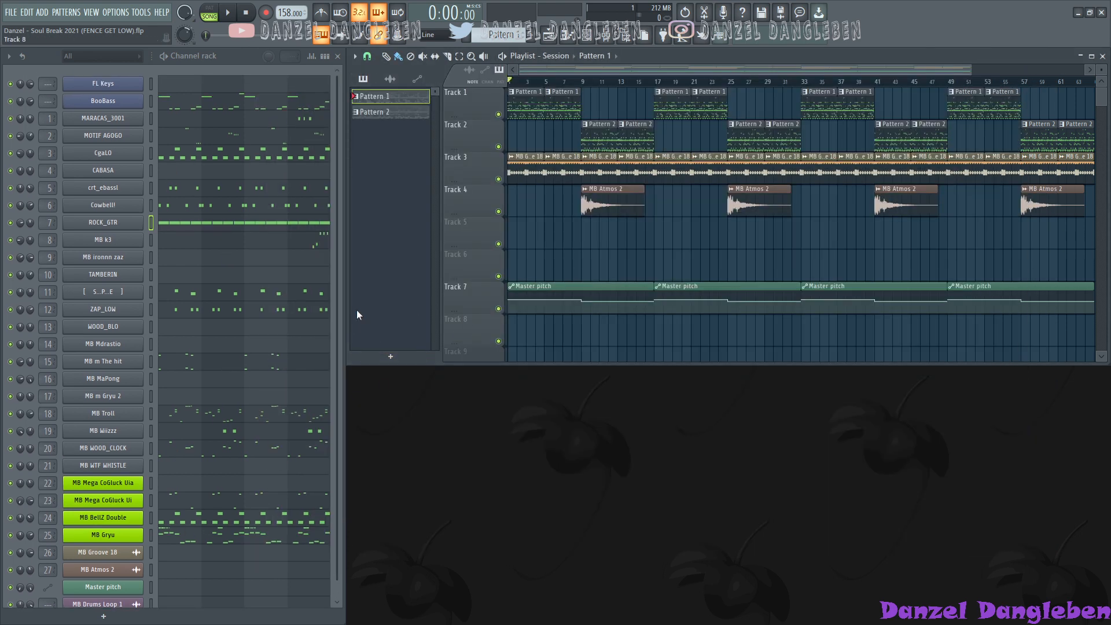
scroll(171, 573, "down", 1)
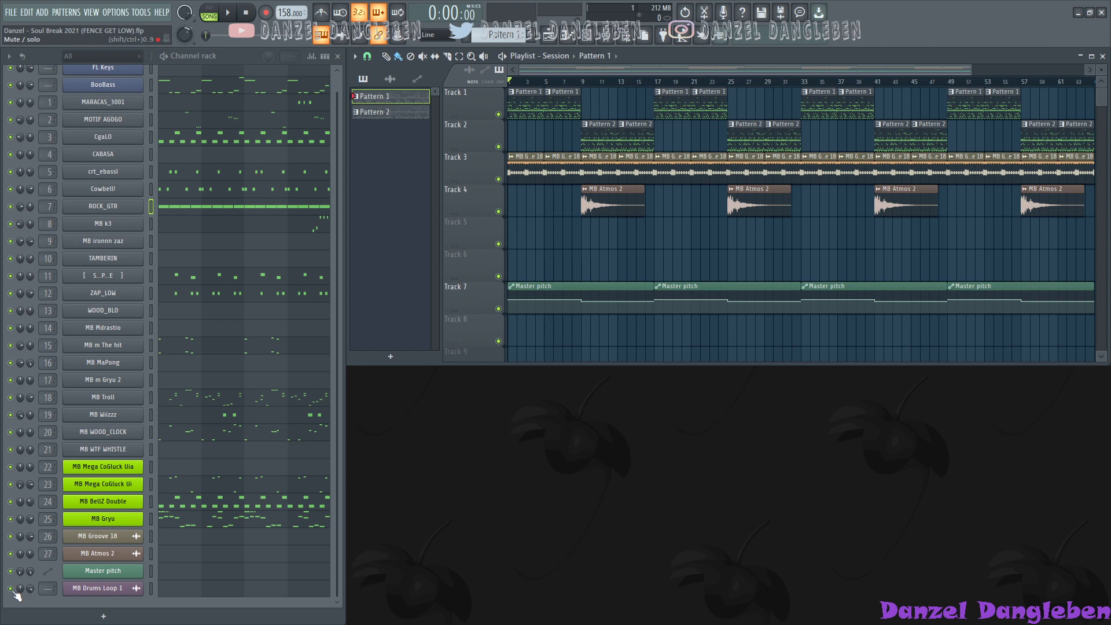
key("space")
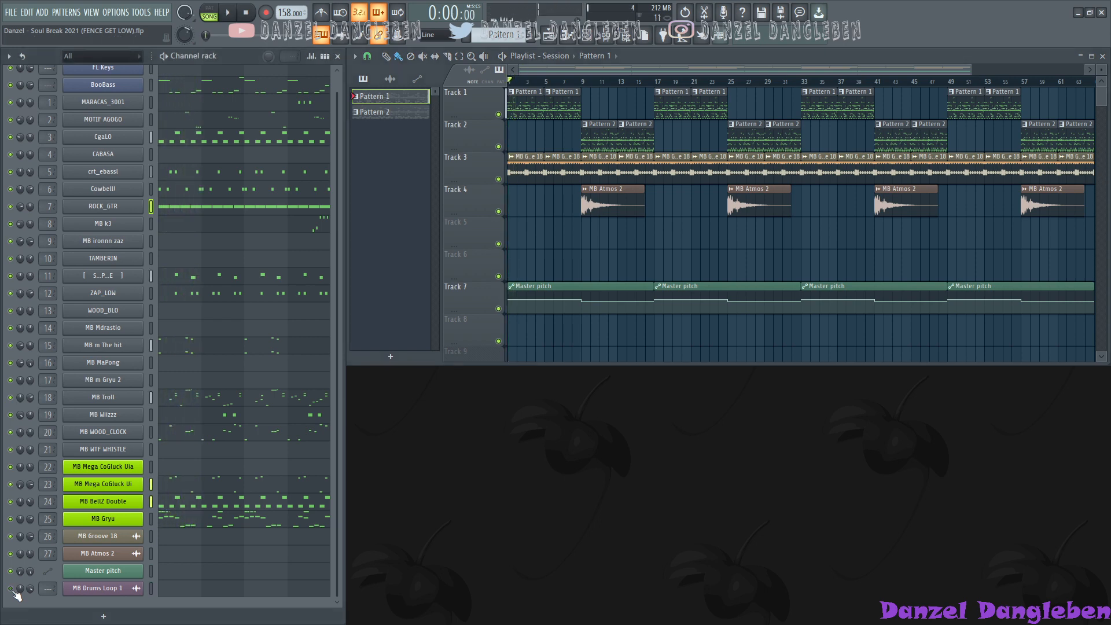
Step: Enable the Volume Boost effect on the master mixer track and set its volume to -3.8 dB during playback
key("F9")
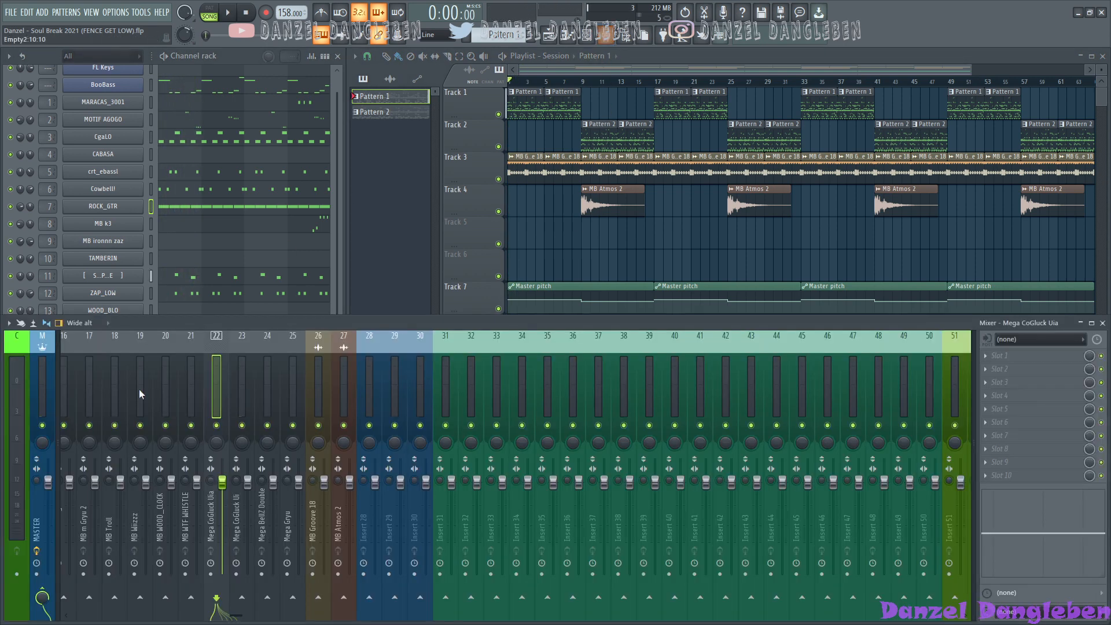
left_click(35, 379)
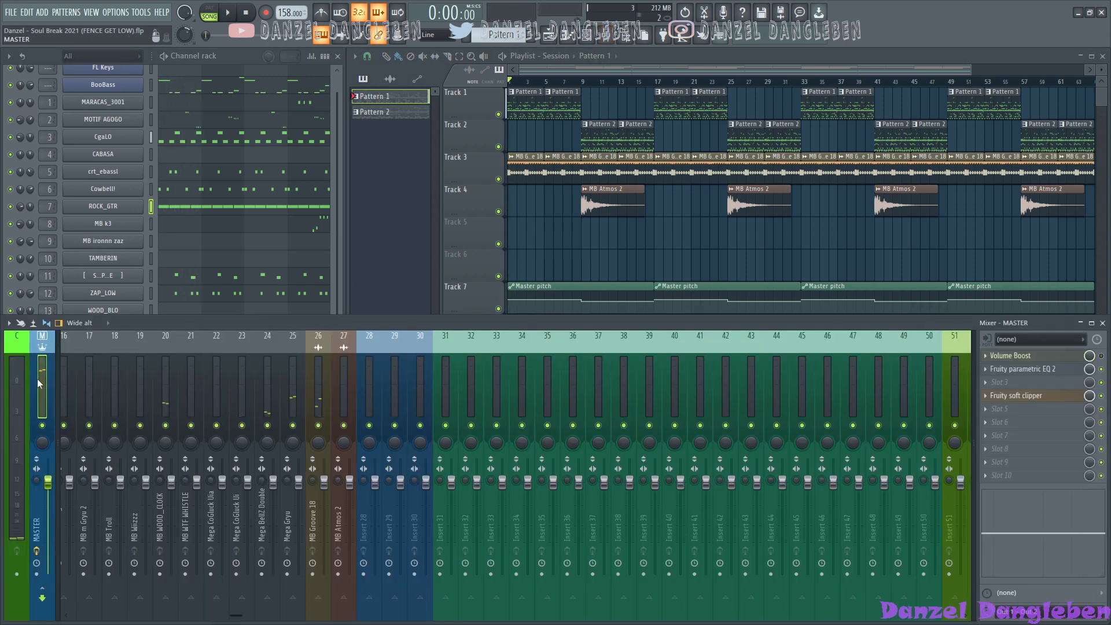
left_click(1071, 359)
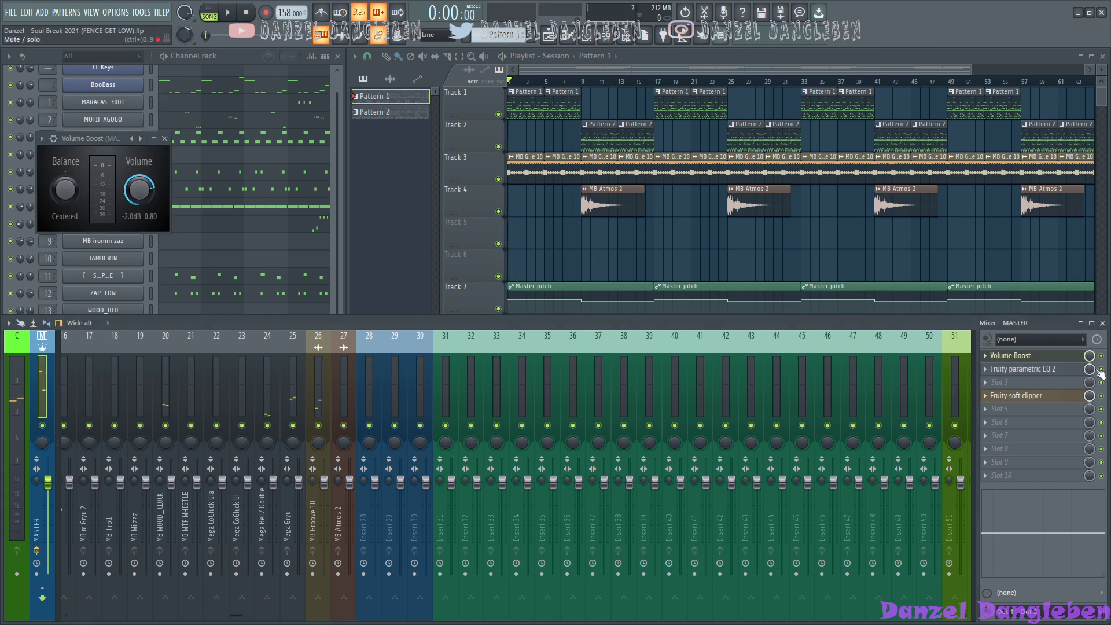
key("space")
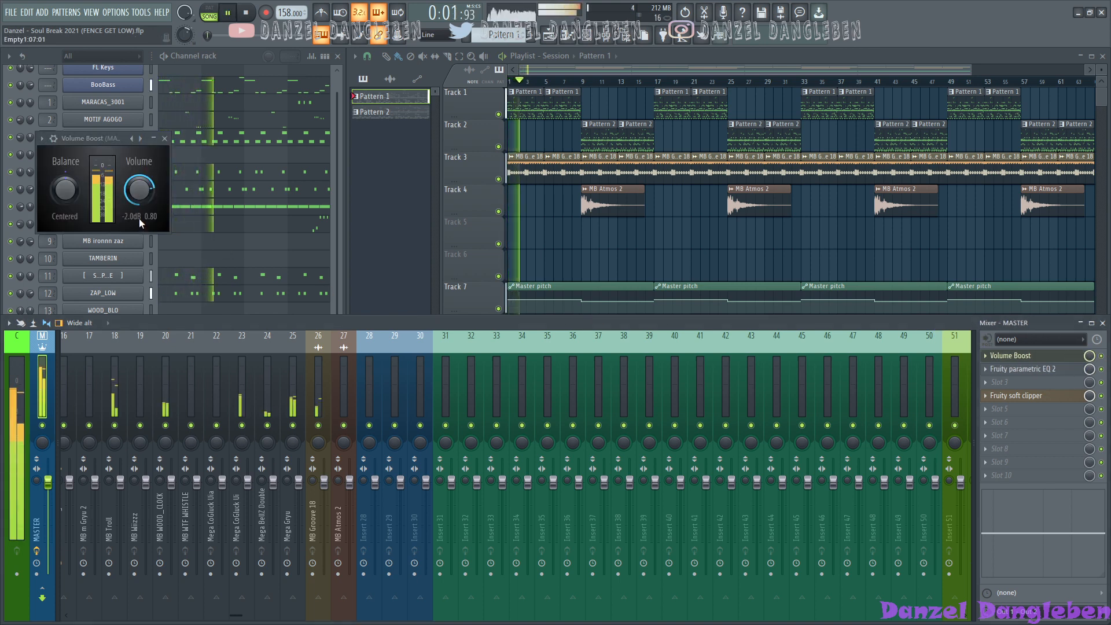
left_click_drag(139, 218, 139, 232)
left_click_drag(139, 189, 139, 192)
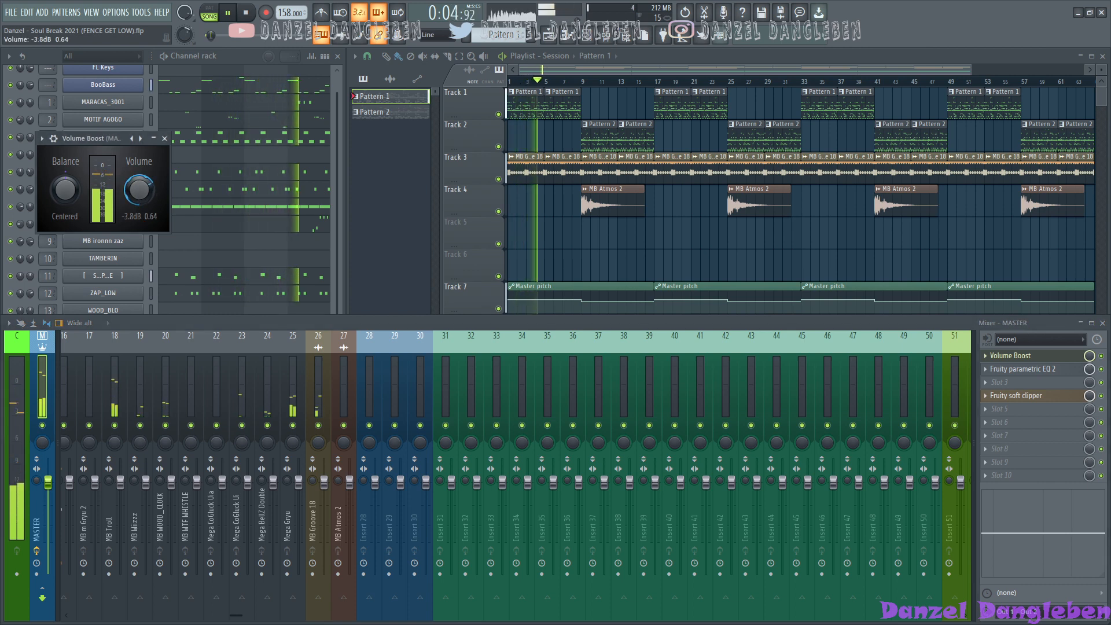
left_click(165, 139)
Step: Stop playback and mute the FL Keys and BooBass channels in the channel rack
left_click(245, 57)
key("space")
scroll(269, 308, "up", 1)
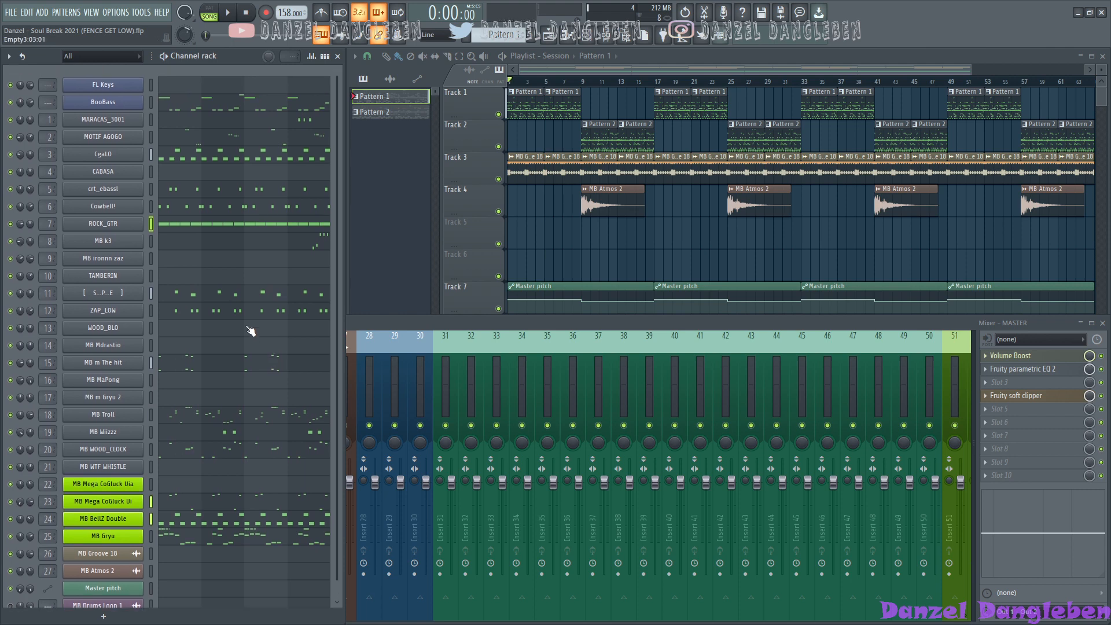
left_click(11, 101)
Step: Play the arrangement from the start through its Pattern 1 and Pattern 2 sections, and stop playback
key("space")
scroll(293, 372, "down", 1)
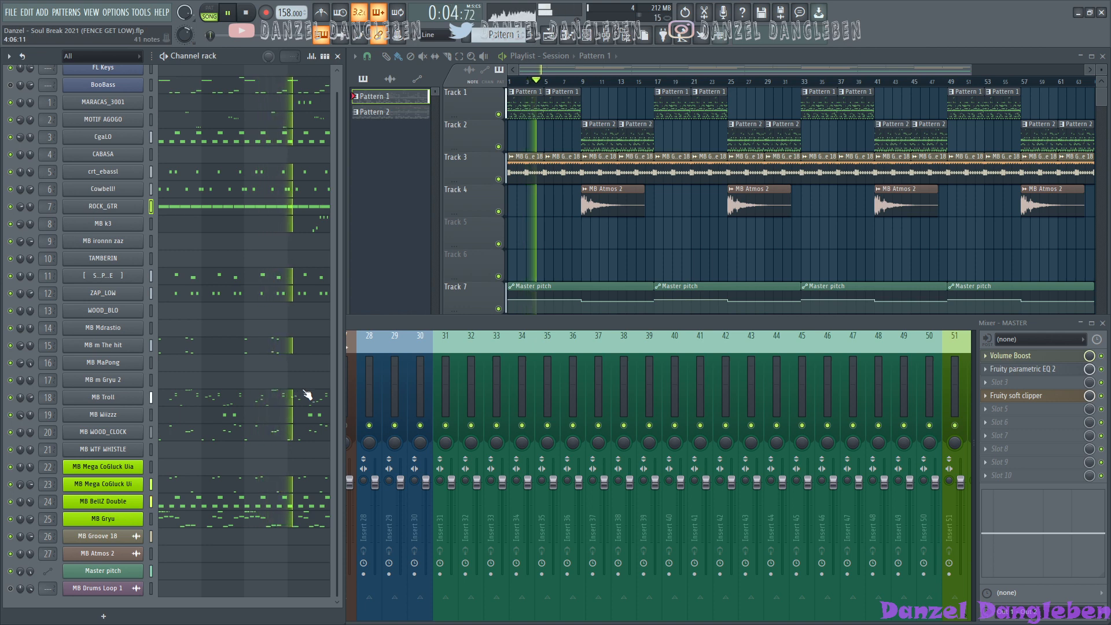
scroll(307, 388, "up", 1)
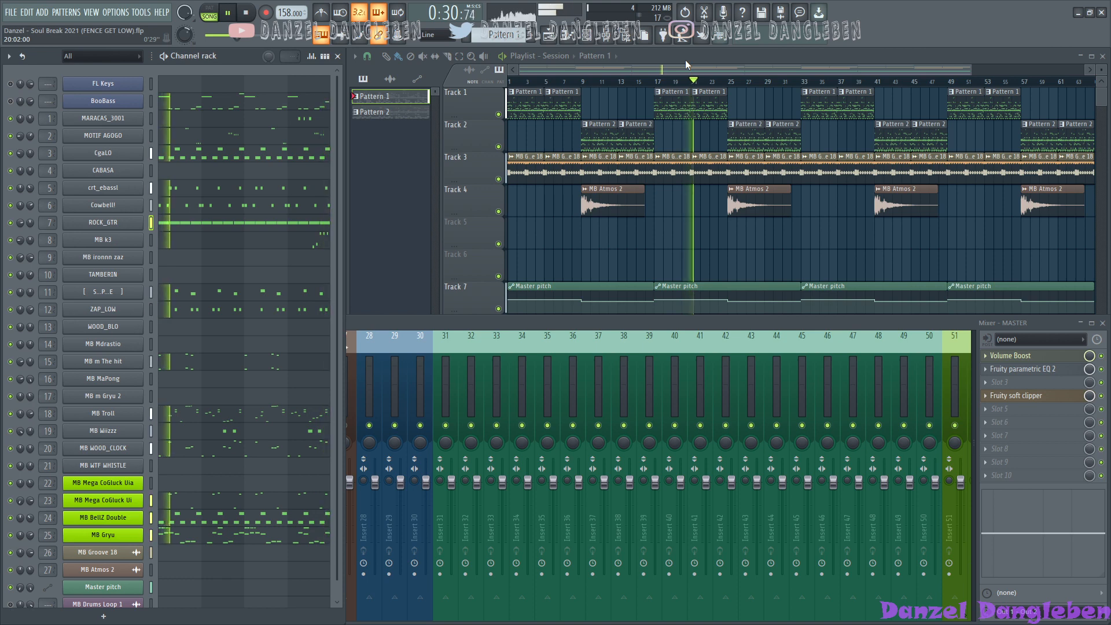
key("space")
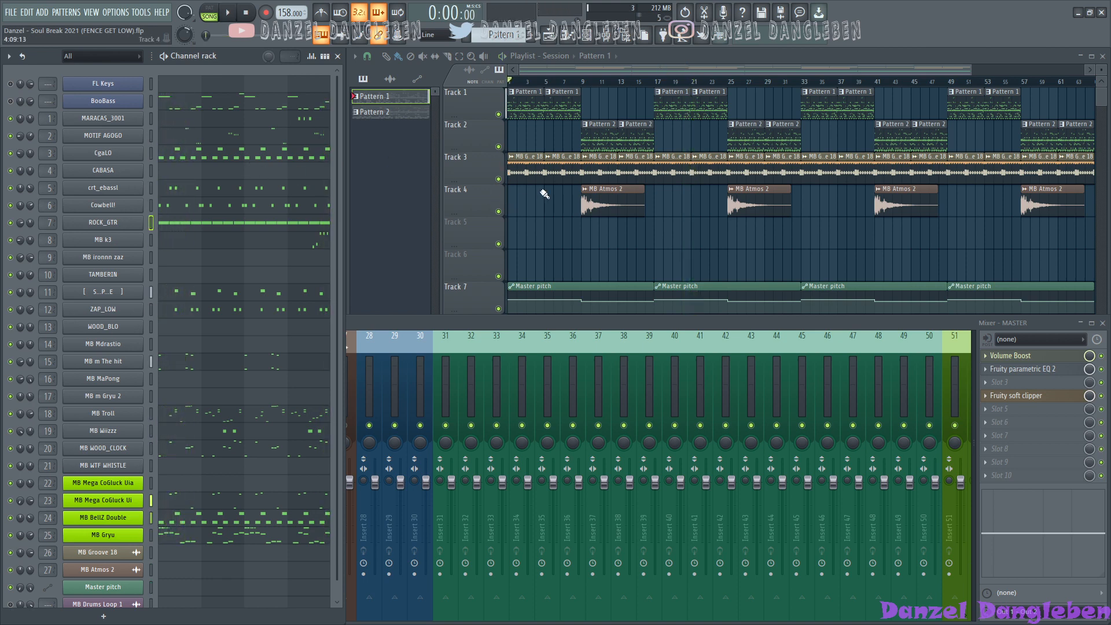
Step: Select the first eight bars on the playlist timeline as the playback region
left_click_drag(567, 84, 513, 82)
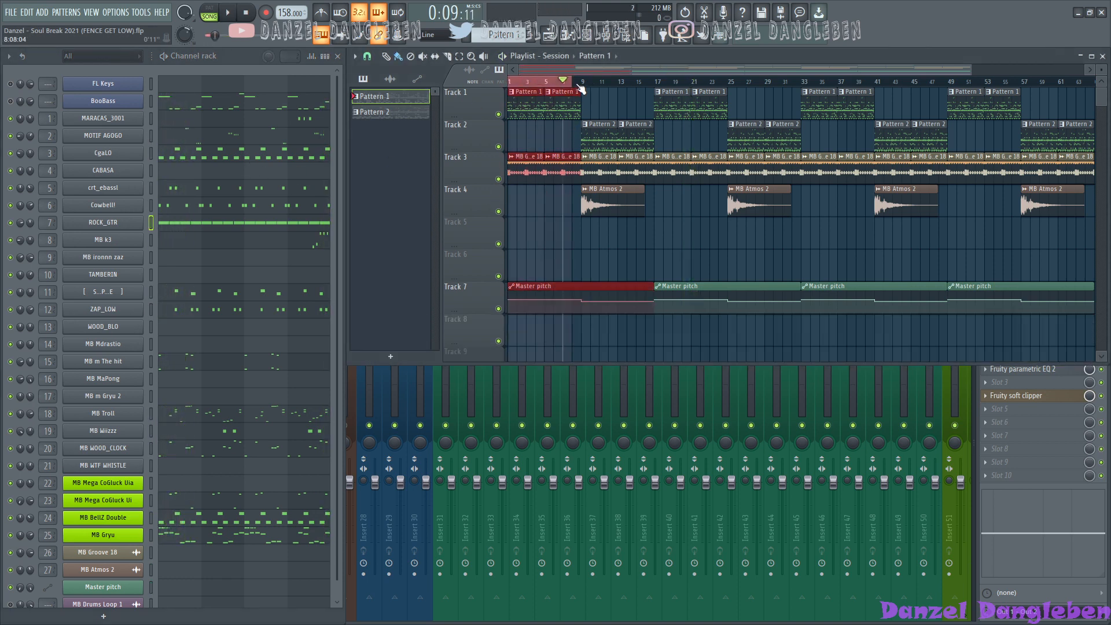
left_click(538, 128)
right_click(550, 131)
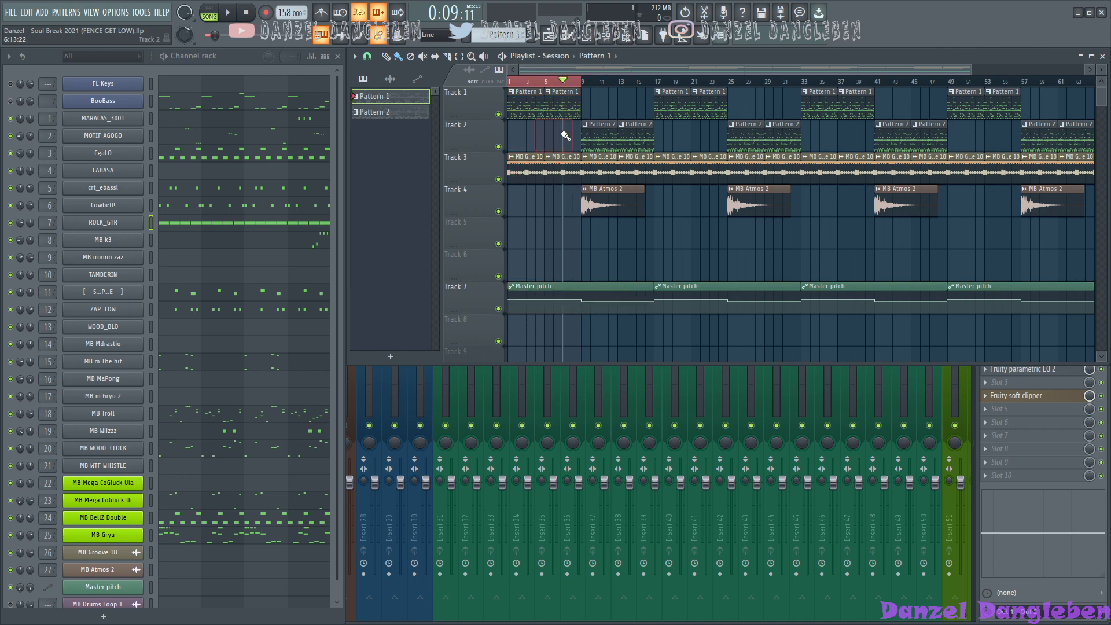
Step: Solo Track 3 with the MB Groove 18 loop in the playlist and play it
left_click(499, 179, "ctrl")
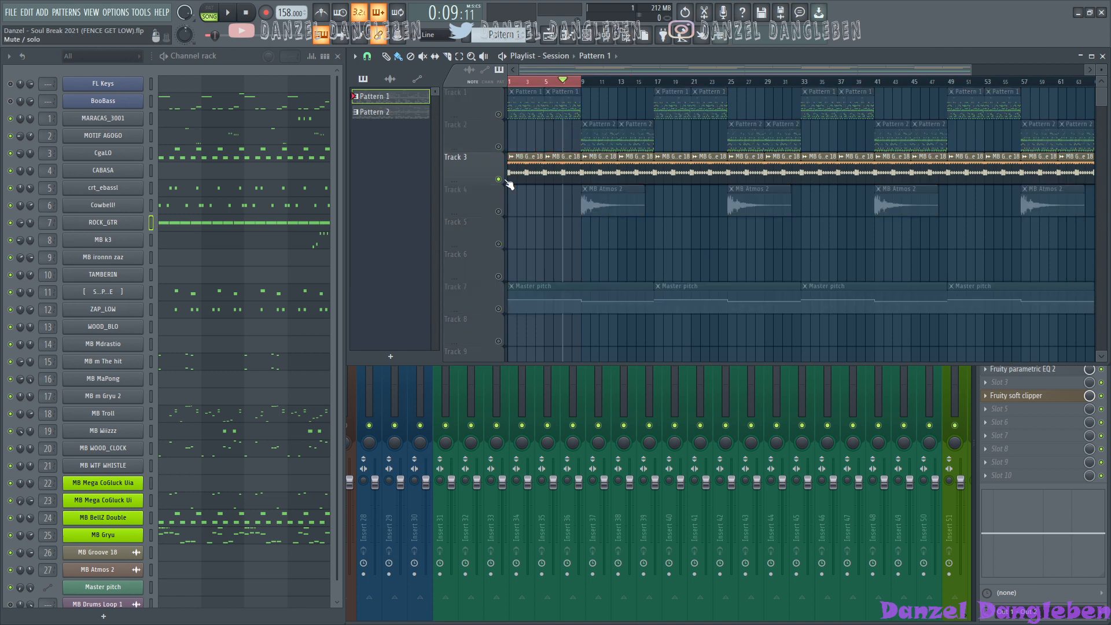
key("space")
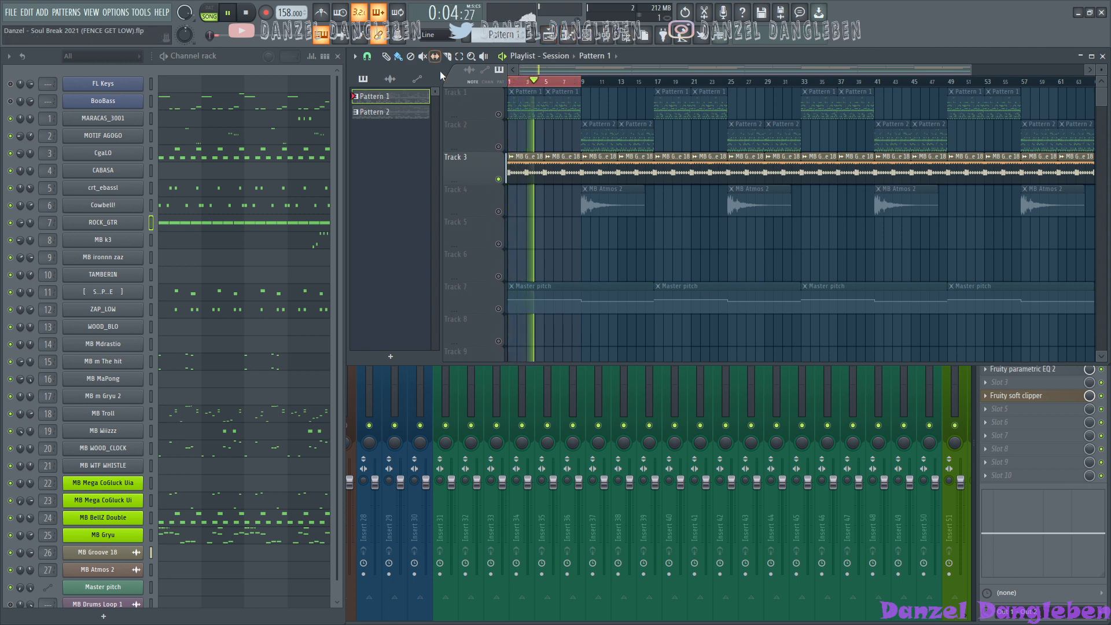
key("space")
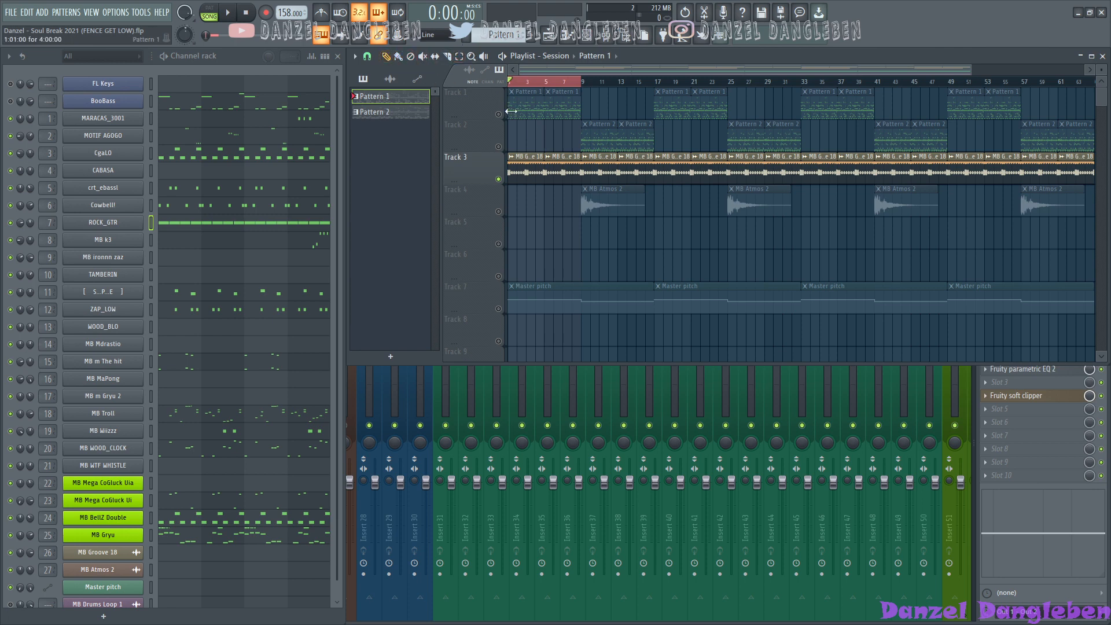
Step: Unmute Track 7 with the Master pitch automation and Track 1 with Pattern 1, previewing the loop
left_click(506, 297)
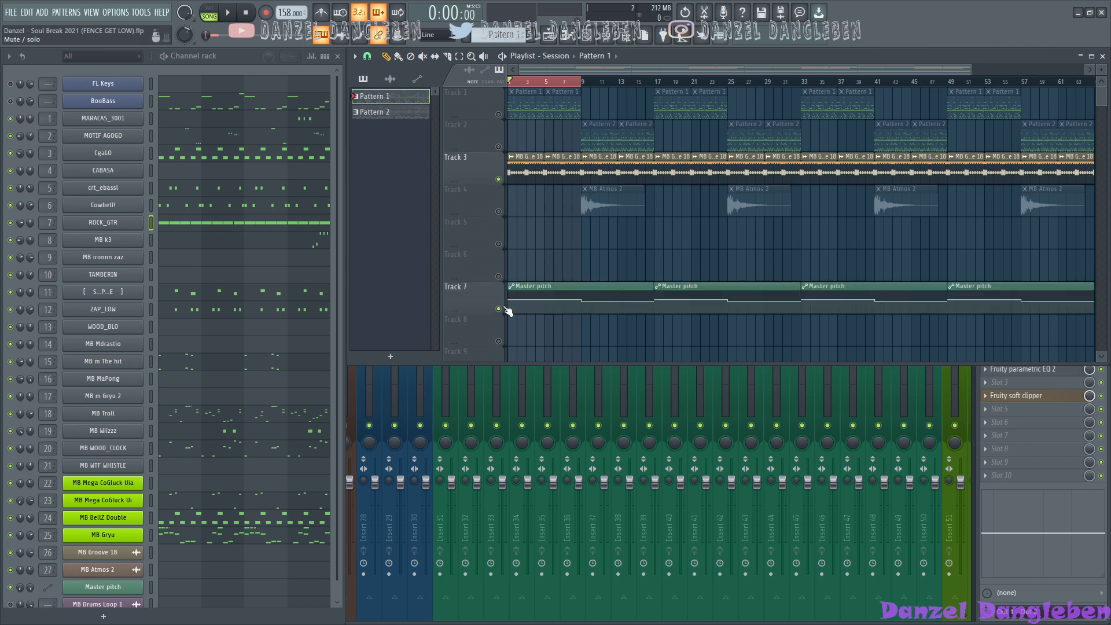
key("space")
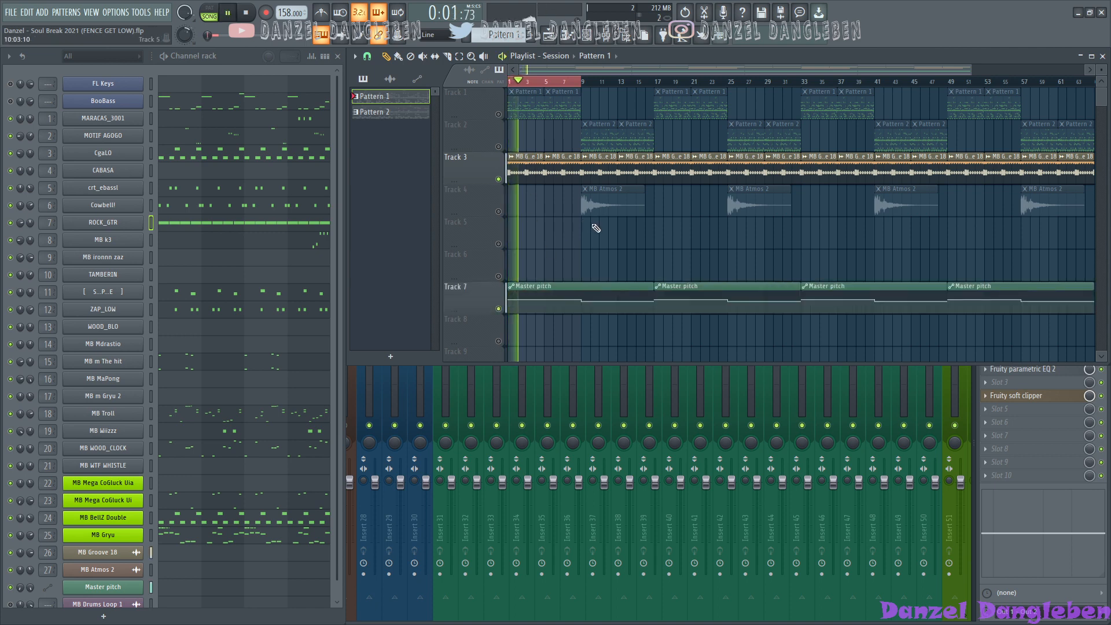
left_click(507, 115)
key("space")
Step: Lock the active state of the Master pitch channel, solo the MB Groove 18 channel, and preview the loop
scroll(34, 543, "down", 1)
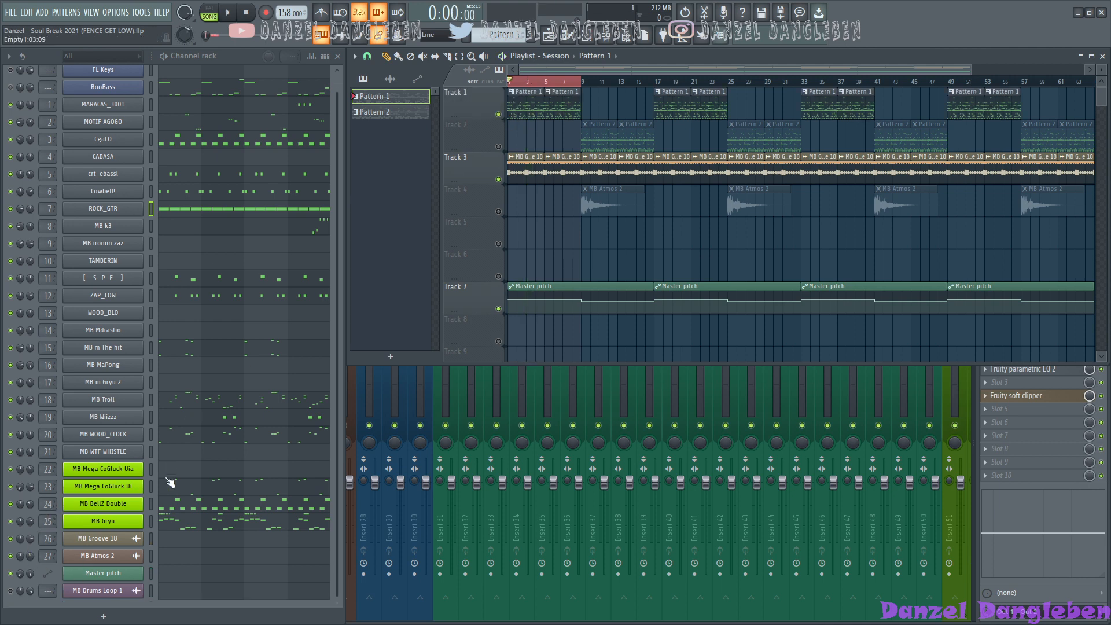
right_click(11, 554)
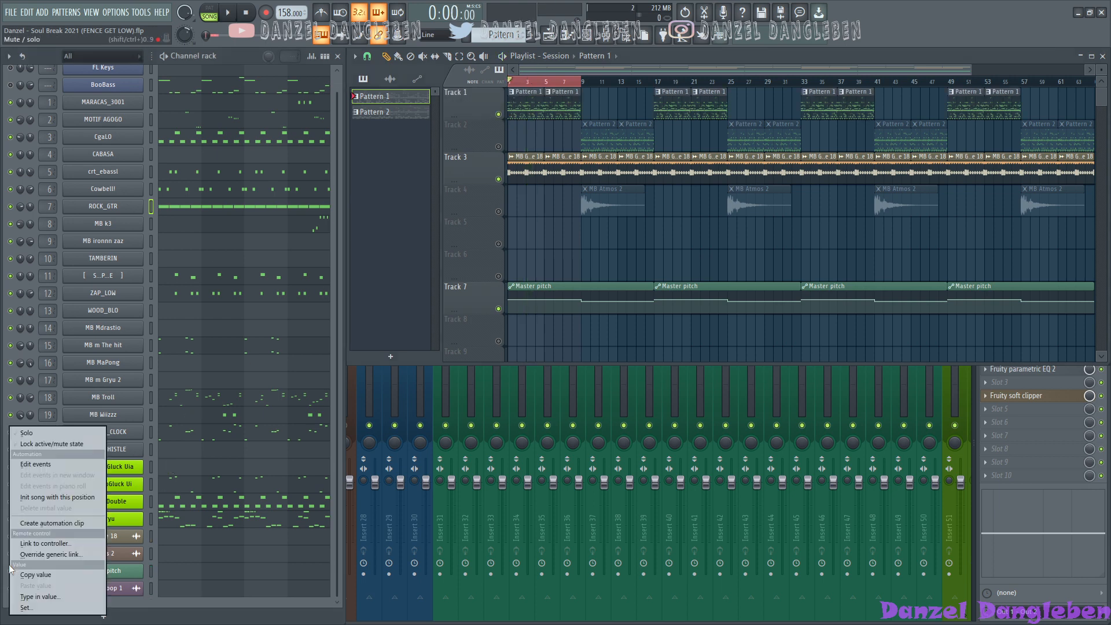
left_click(51, 443)
key("space")
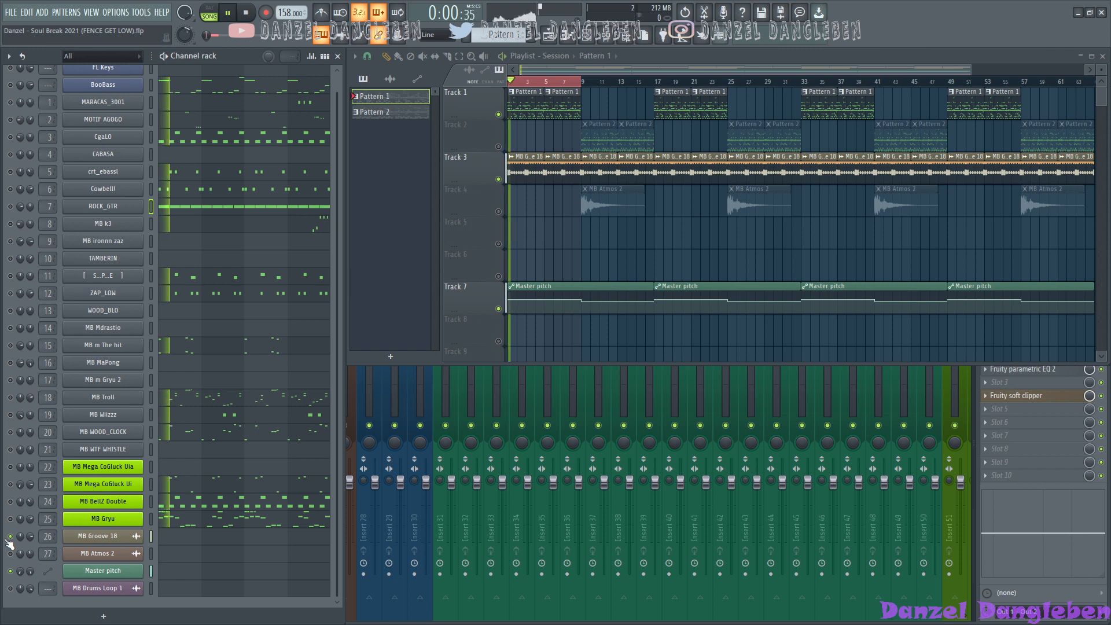
key("space")
Step: Unmute the ROCK_GTR channel alongside MB Groove 18 and start playing the loop
scroll(177, 291, "up", 1)
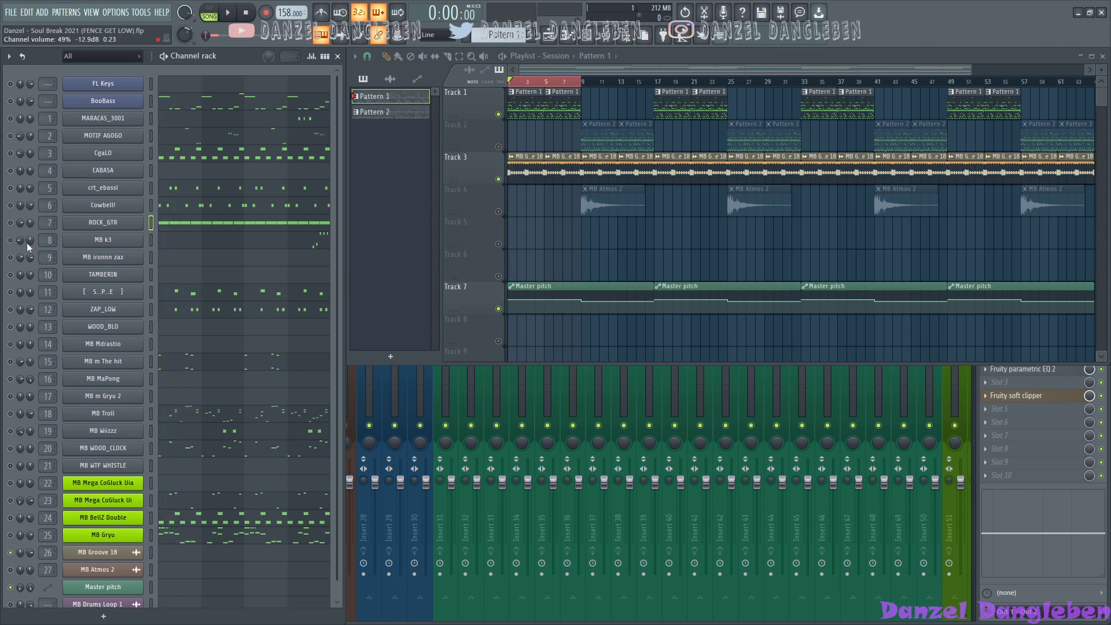
key("space")
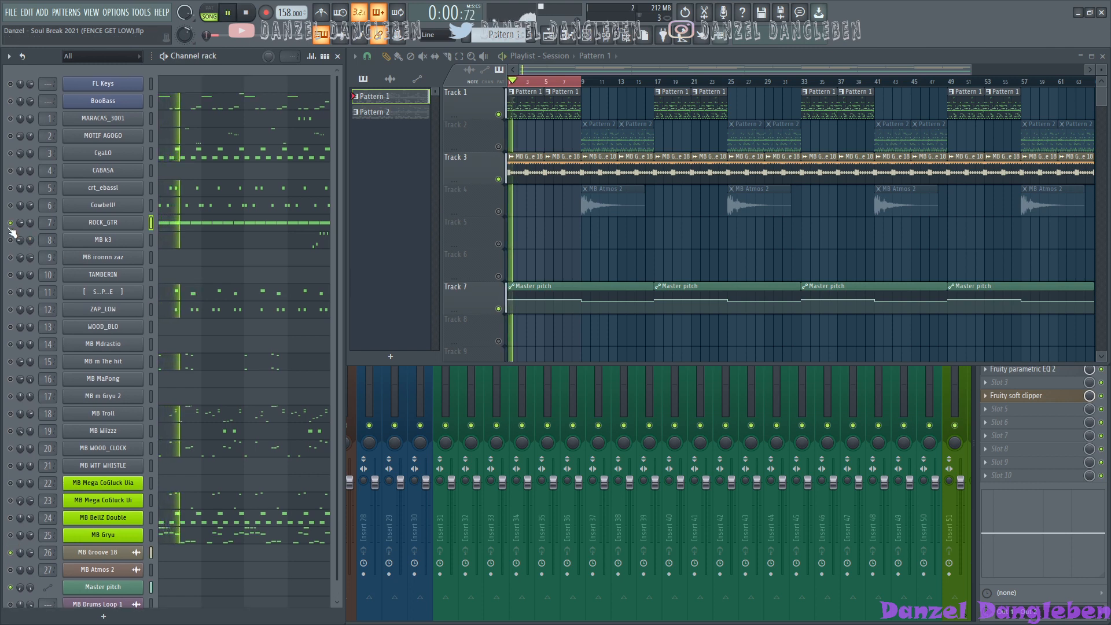
Step: Inspect the MB Groove 18 and ROCK_GTR mixer tracks while the loop plays, and stop playback
left_click(408, 384)
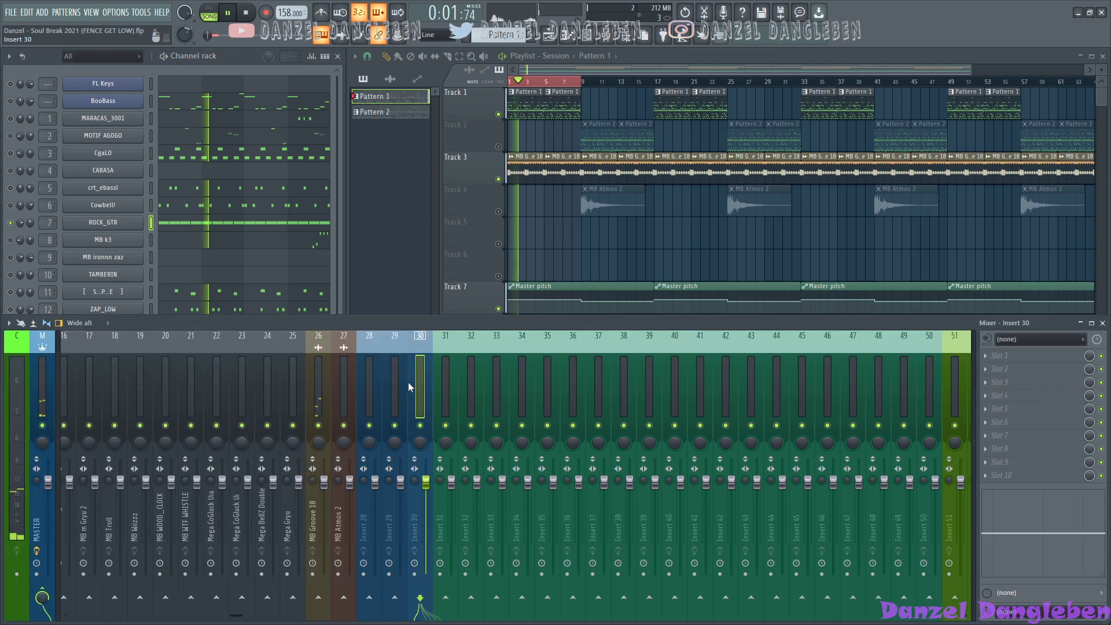
left_click(313, 388)
left_click_drag(241, 619, 44, 599)
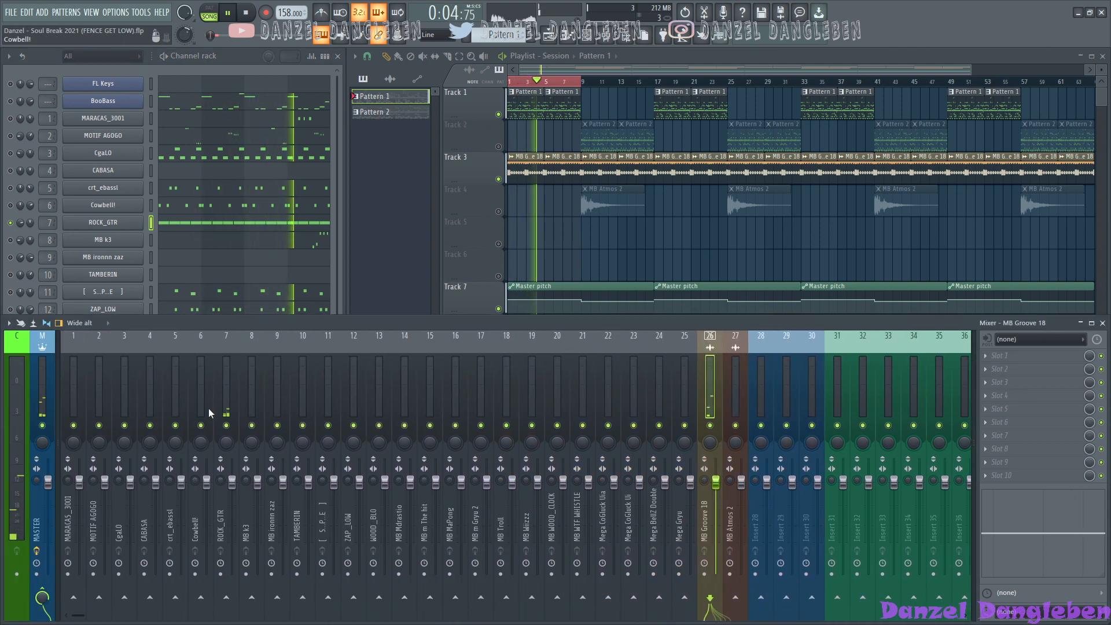
left_click(232, 390)
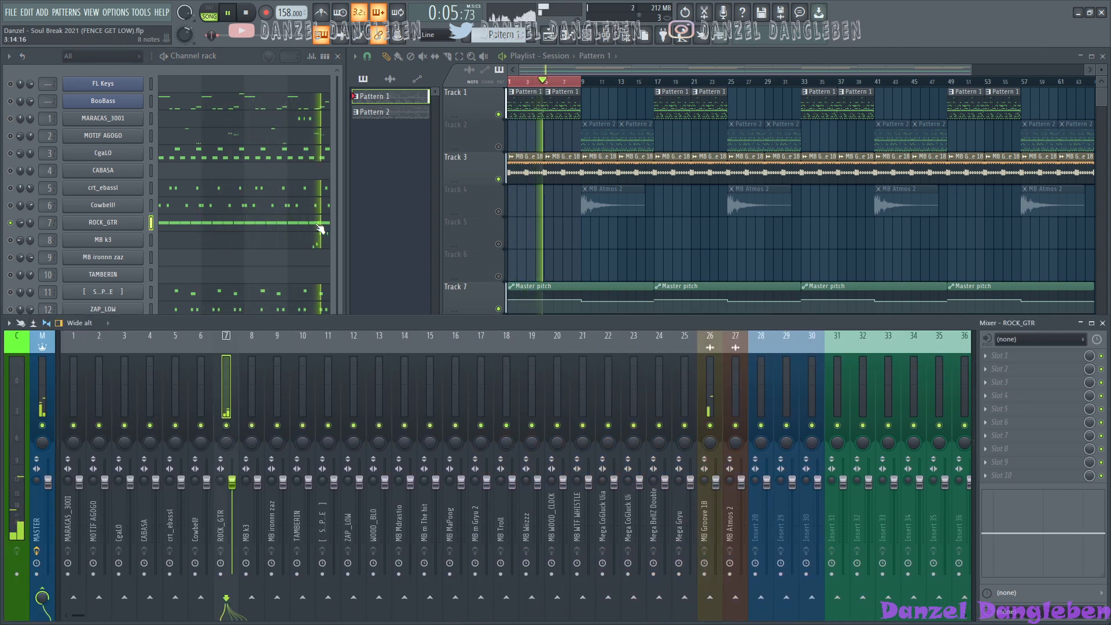
left_click(238, 62)
key("space")
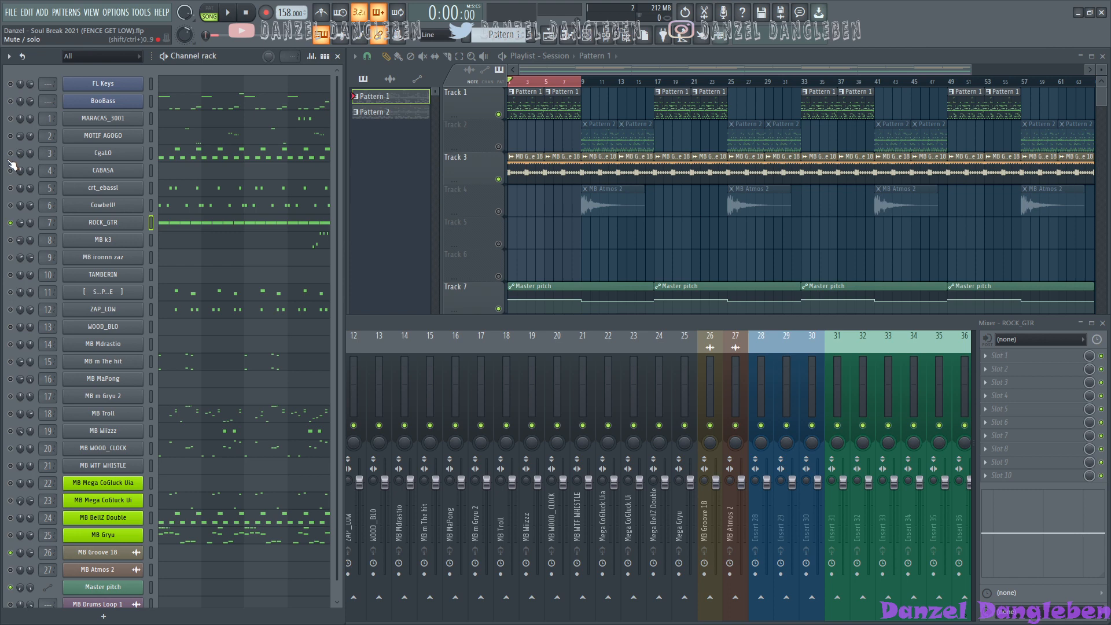
Step: Unmute the CgaLO channel and preview the loop alongside MB Groove 18 and ROCK_GTR
key("space")
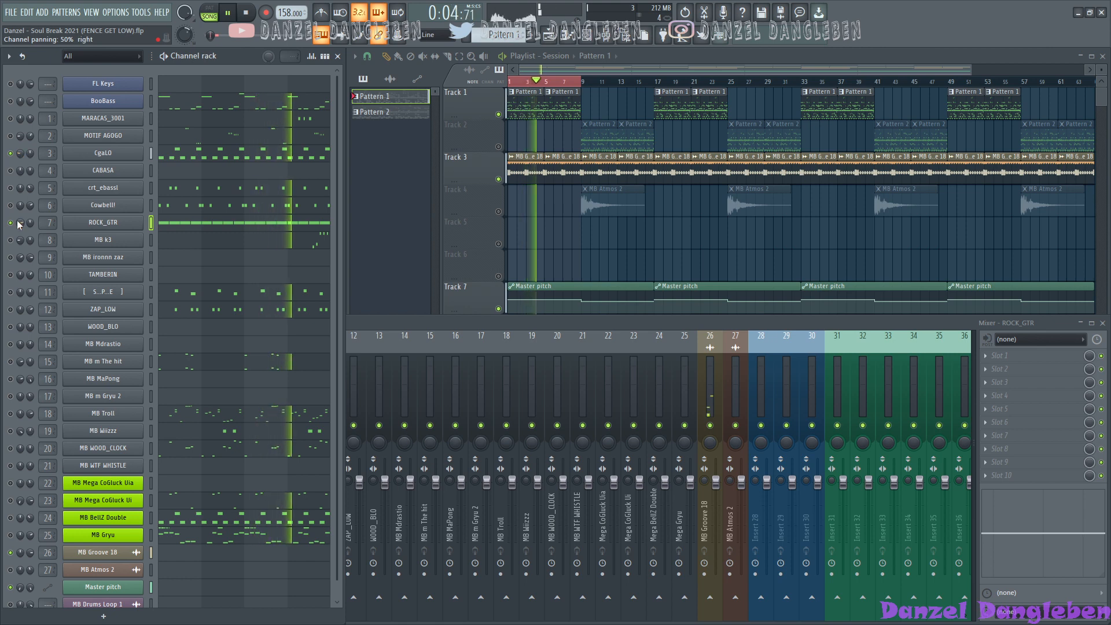
key("space")
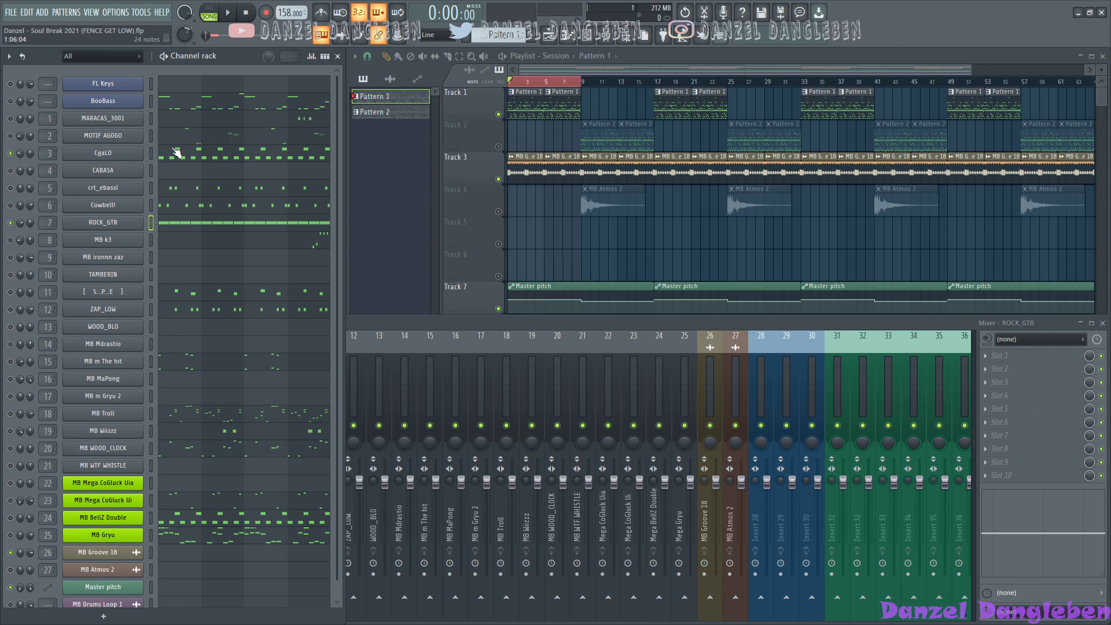
left_click(154, 224)
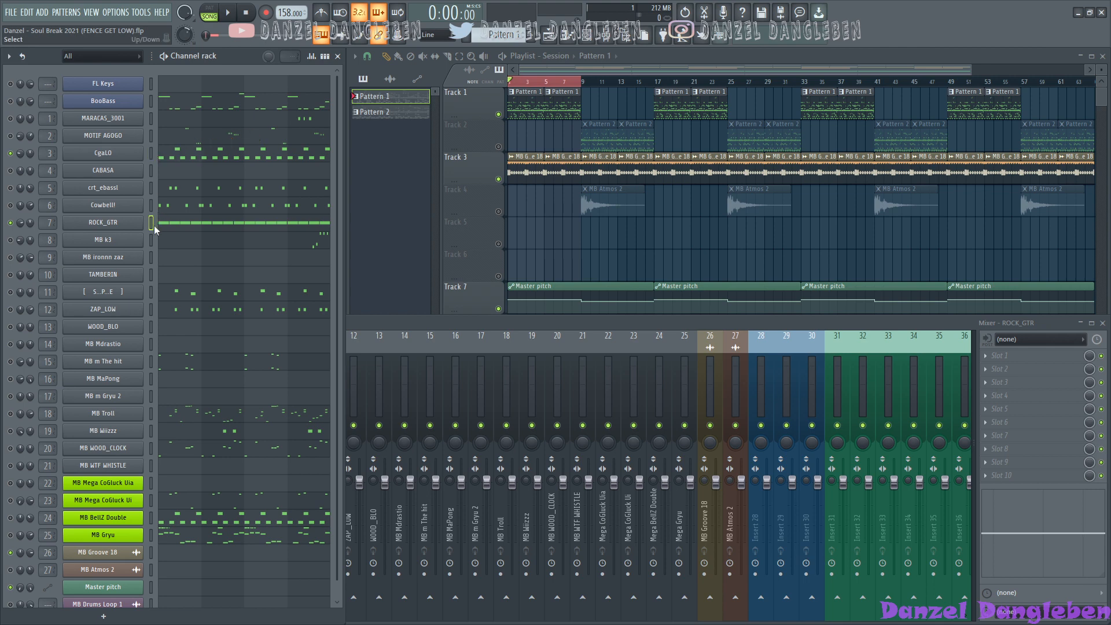
right_click(151, 154)
left_click(152, 155)
Step: Unmute the crt_ebassl channel and inspect its notes in the piano roll
left_click(11, 188)
left_click(226, 192)
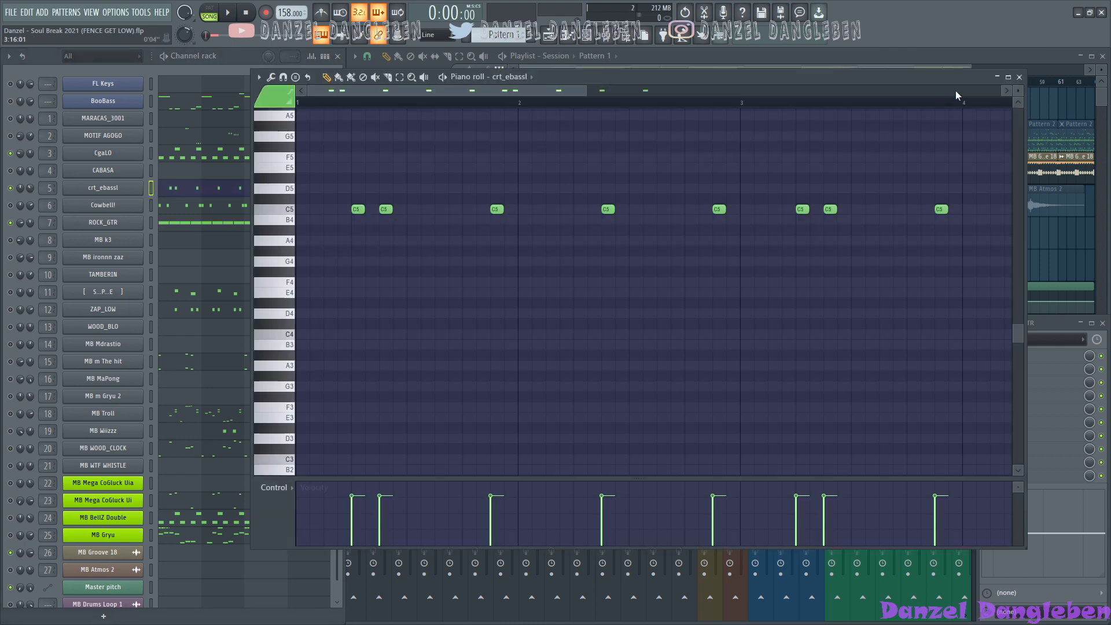
left_click(1020, 78)
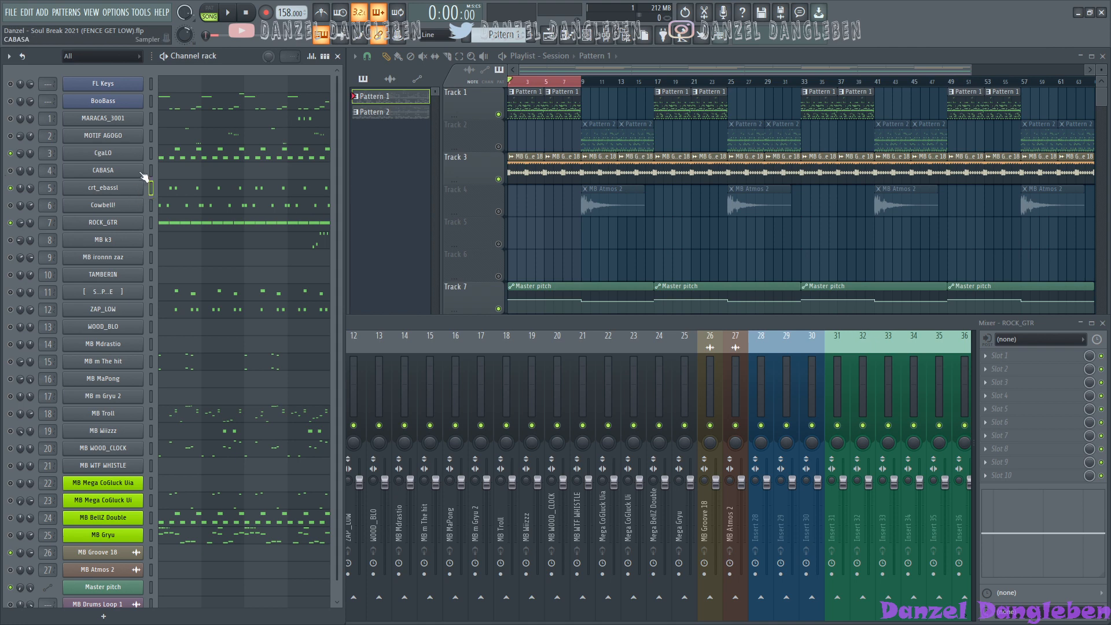
Step: Preview the loop with crt_ebassl added, selecting the CgaLO and ROCK_GTR channels during playback
key("space")
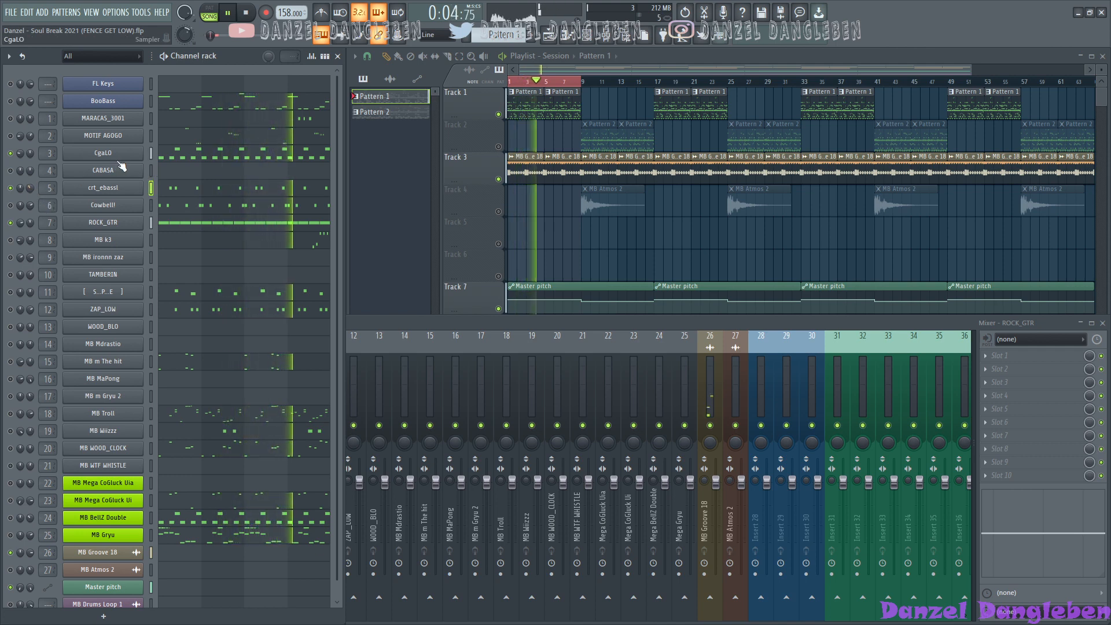
left_click(151, 154)
left_click(151, 223)
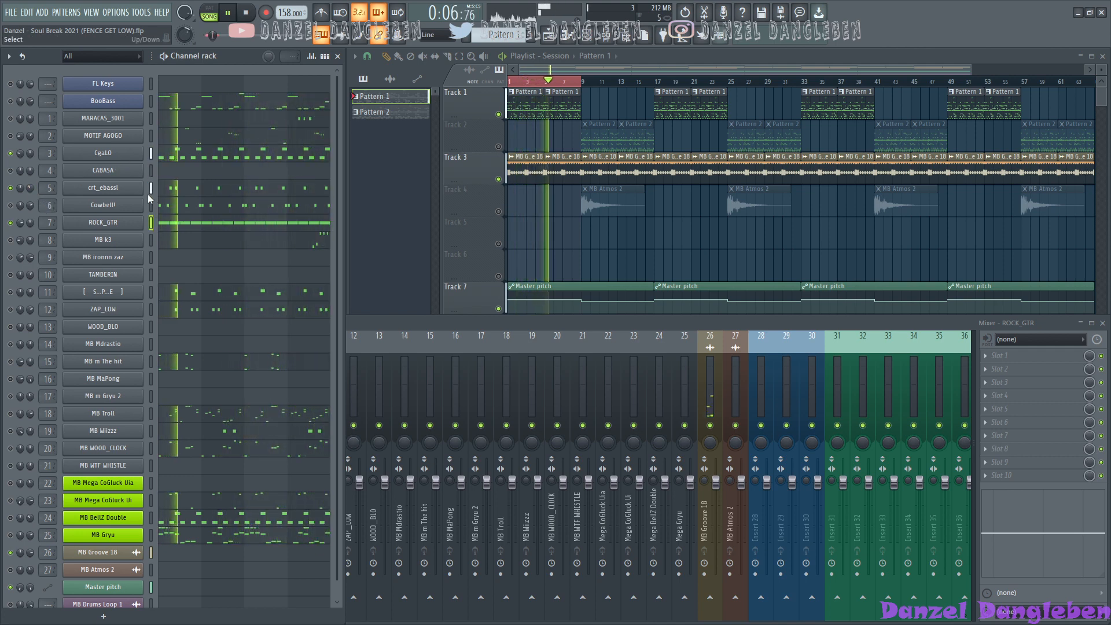
key("space")
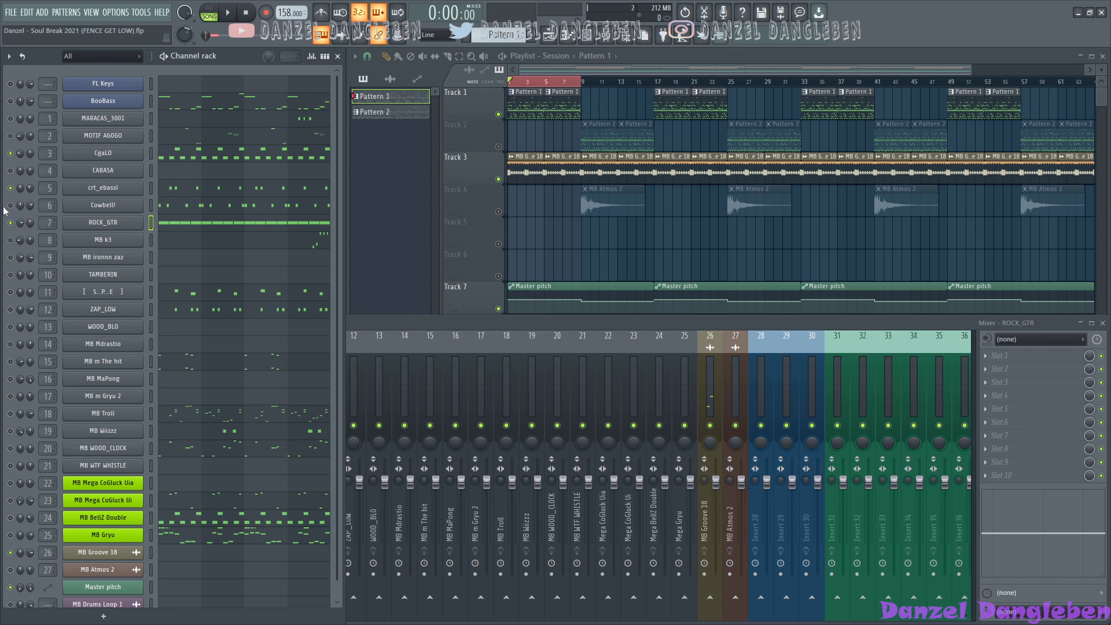
Step: Unmute the Cowbell! channel and open its notes in the piano roll together with its channel settings
key("space")
left_click(116, 206)
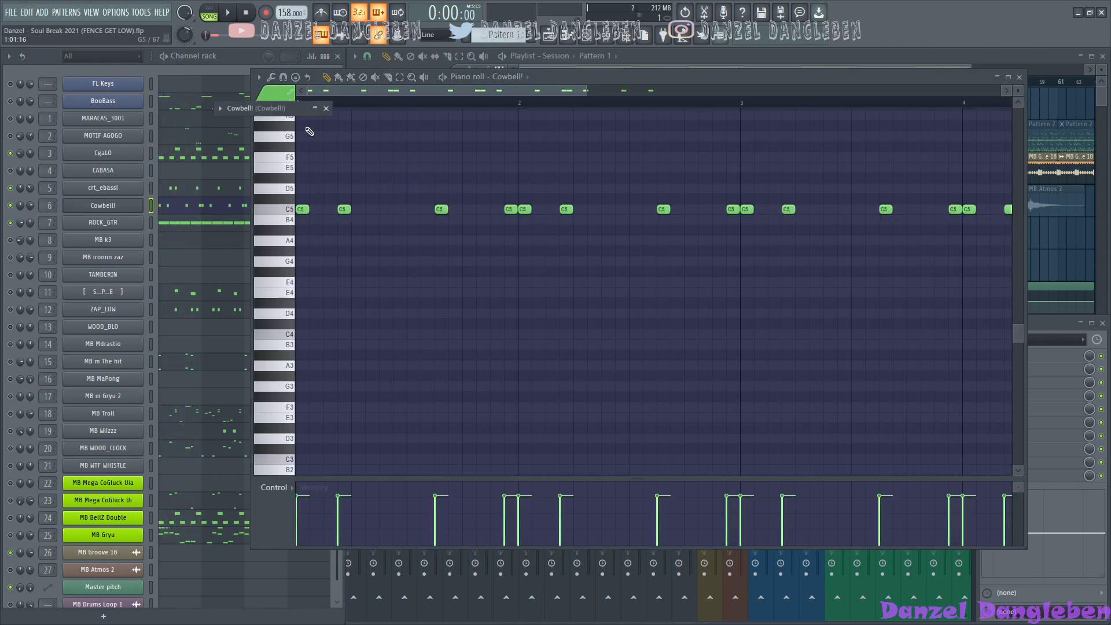
left_click(315, 108)
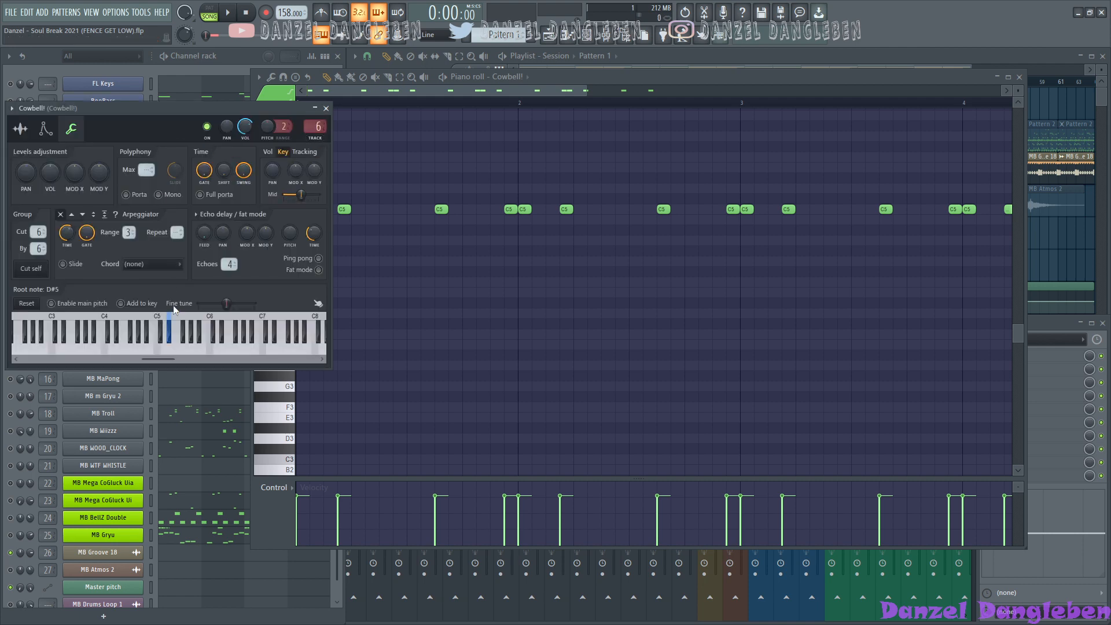
left_click_drag(219, 105, 530, 116)
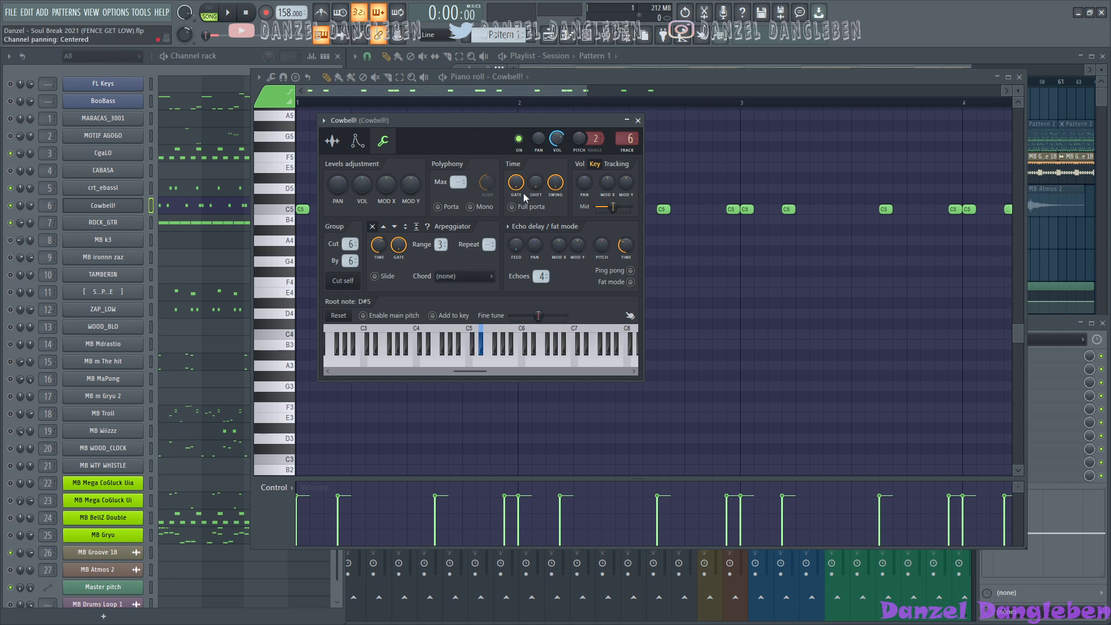
Step: Audition the loop with Cowbell!'s root note at C5 and again with it restored to D#5
key("space")
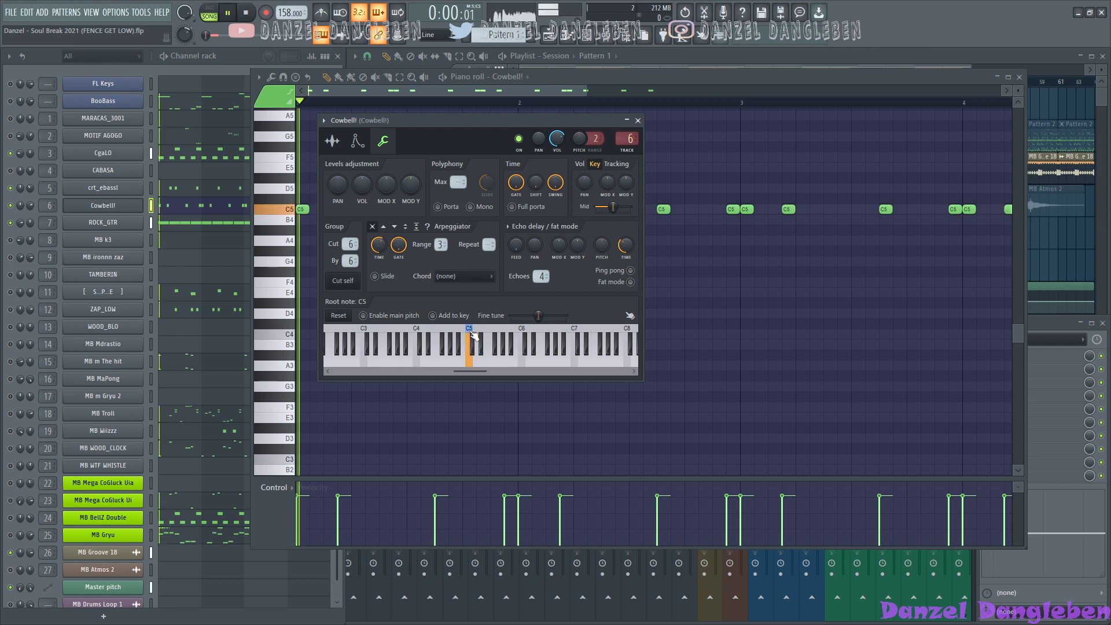
key("space")
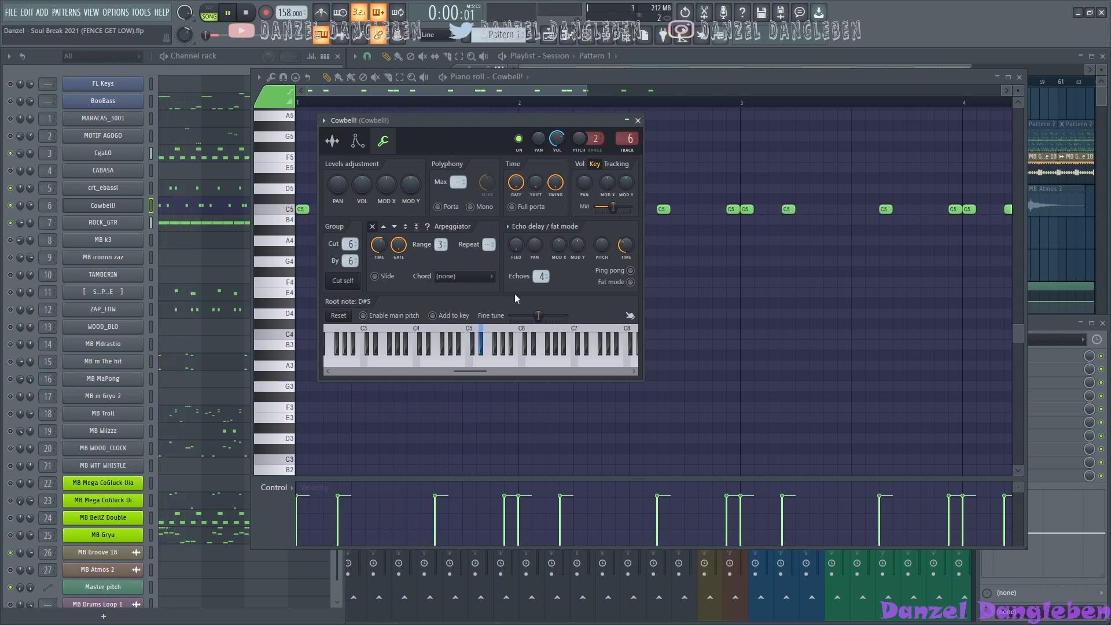
left_click(638, 120)
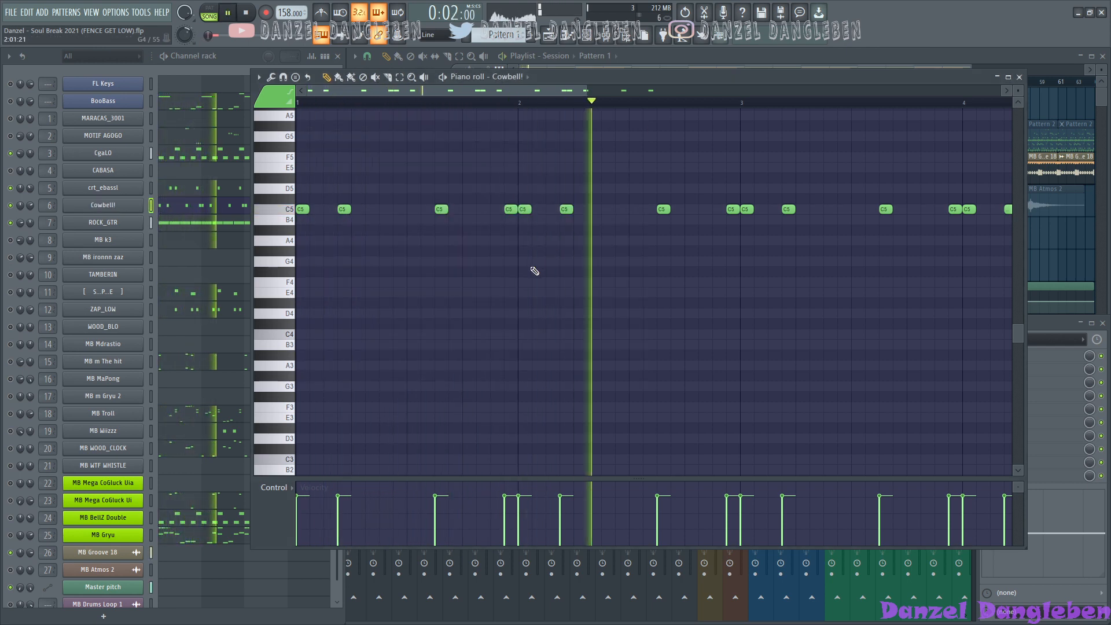
key("space")
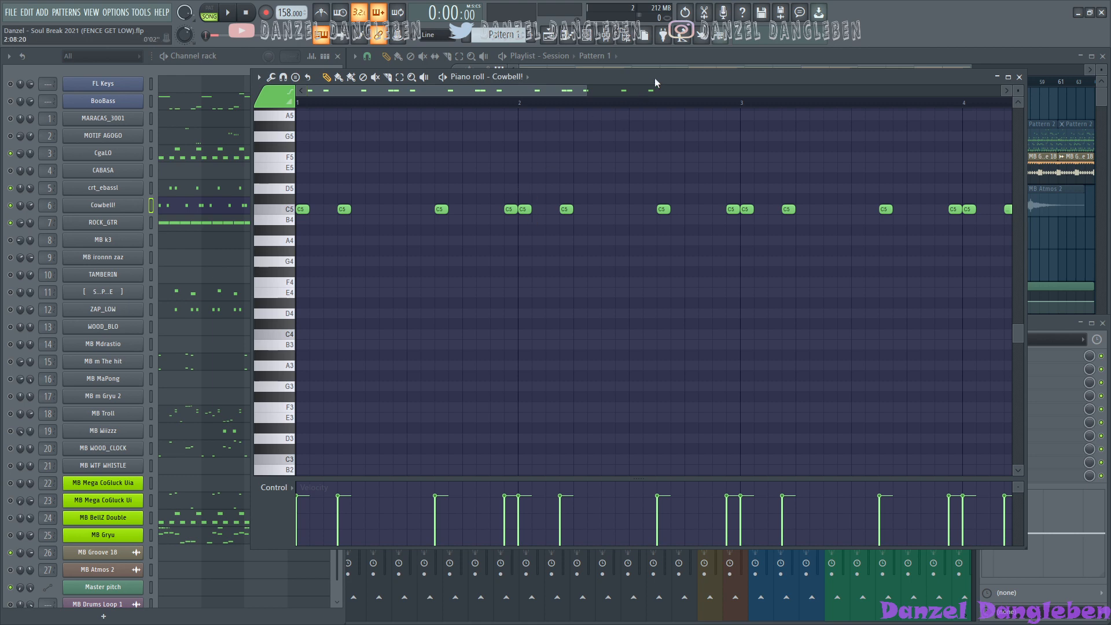
Step: Reopen the Cowbell! channel settings, set the root note to C5, and preview the loop
left_click_drag(655, 78, 703, 57)
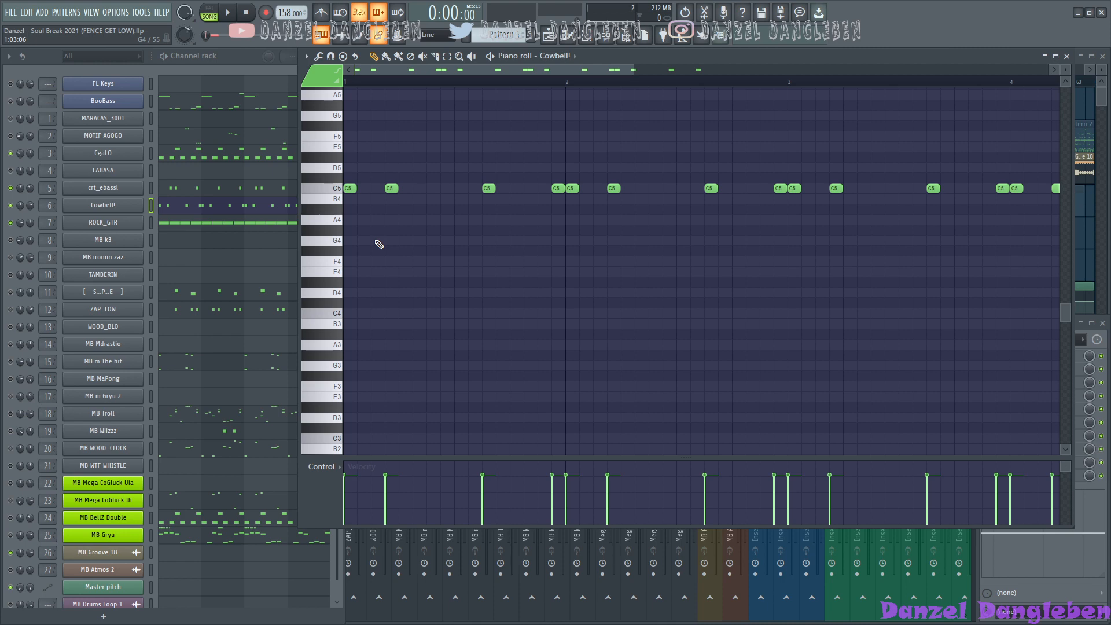
left_click(126, 209)
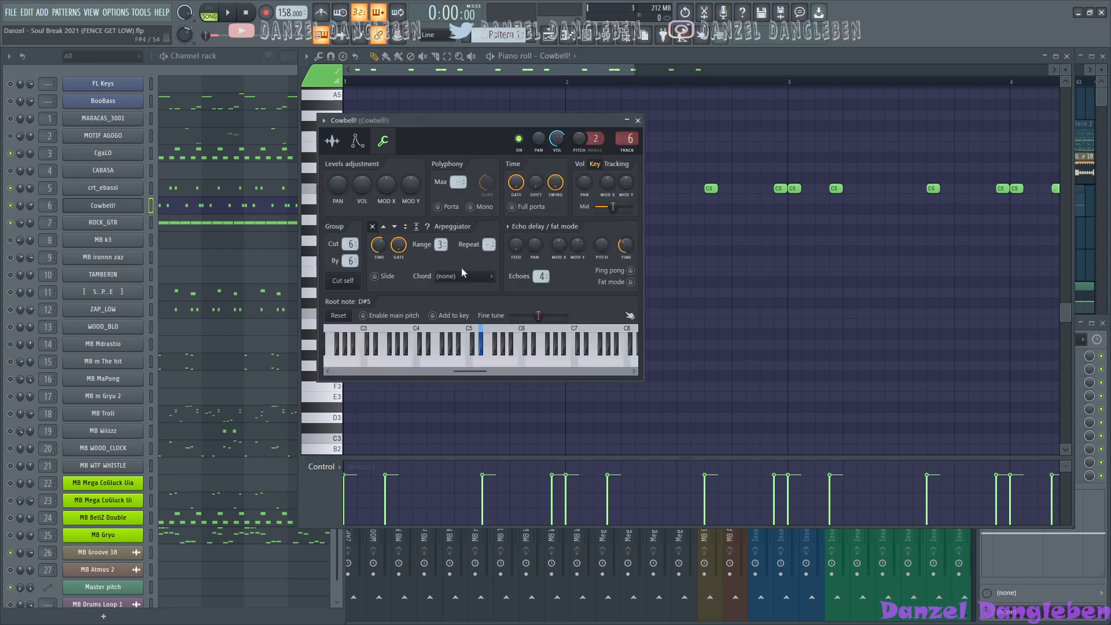
left_click(472, 331)
key("space")
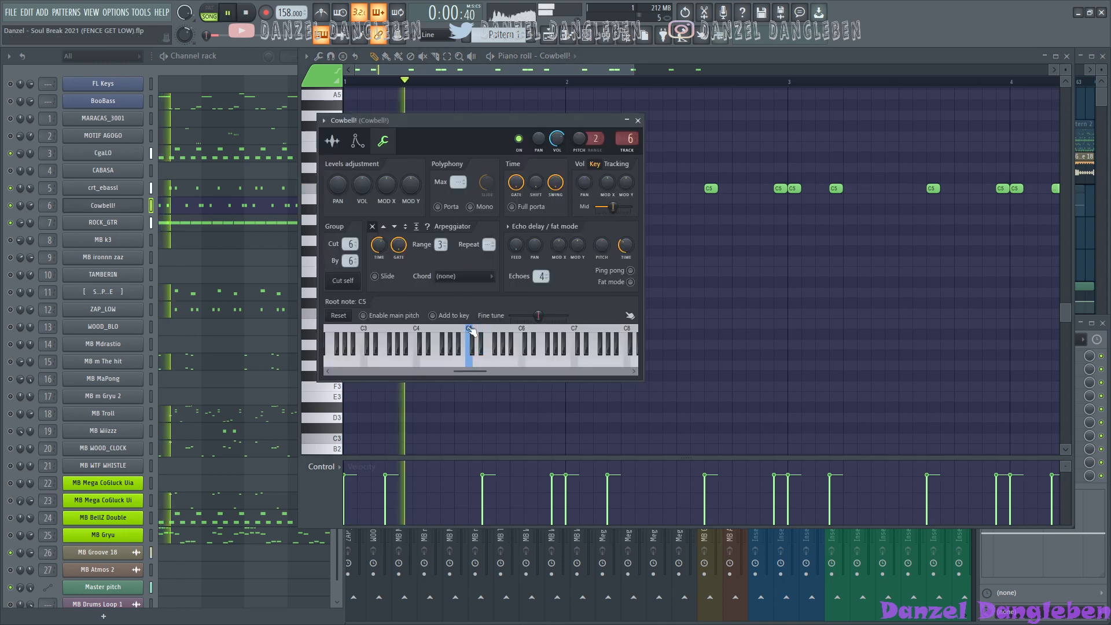
key("space")
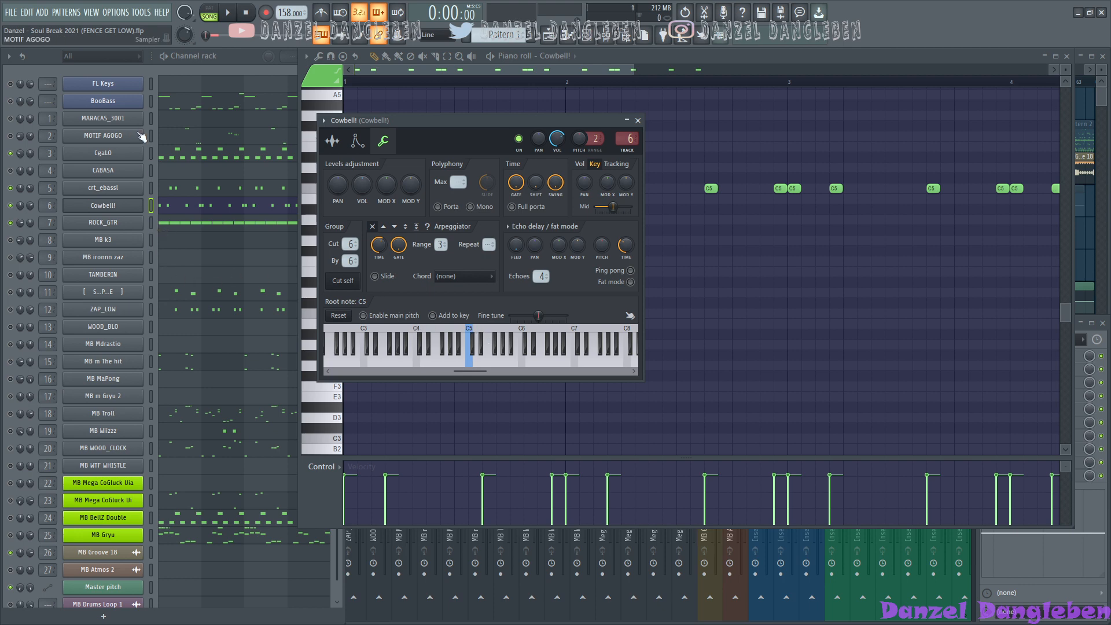
Step: Set the Cowbell! root note back to D#5, preview the loop, and close the channel settings
left_click(484, 334)
key("space")
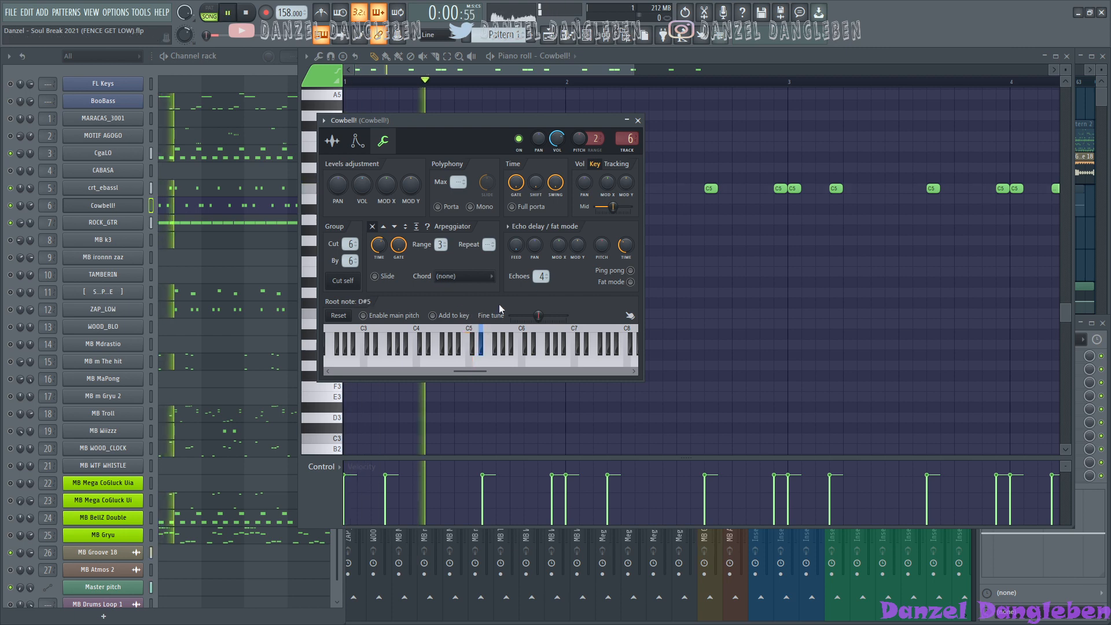
key("space")
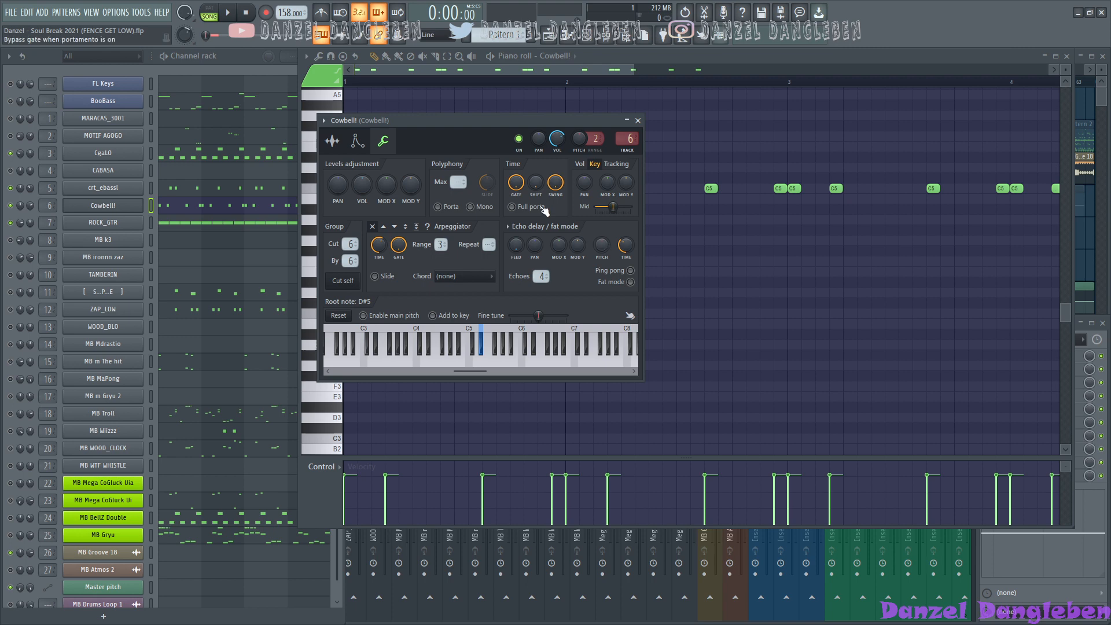
left_click(638, 121)
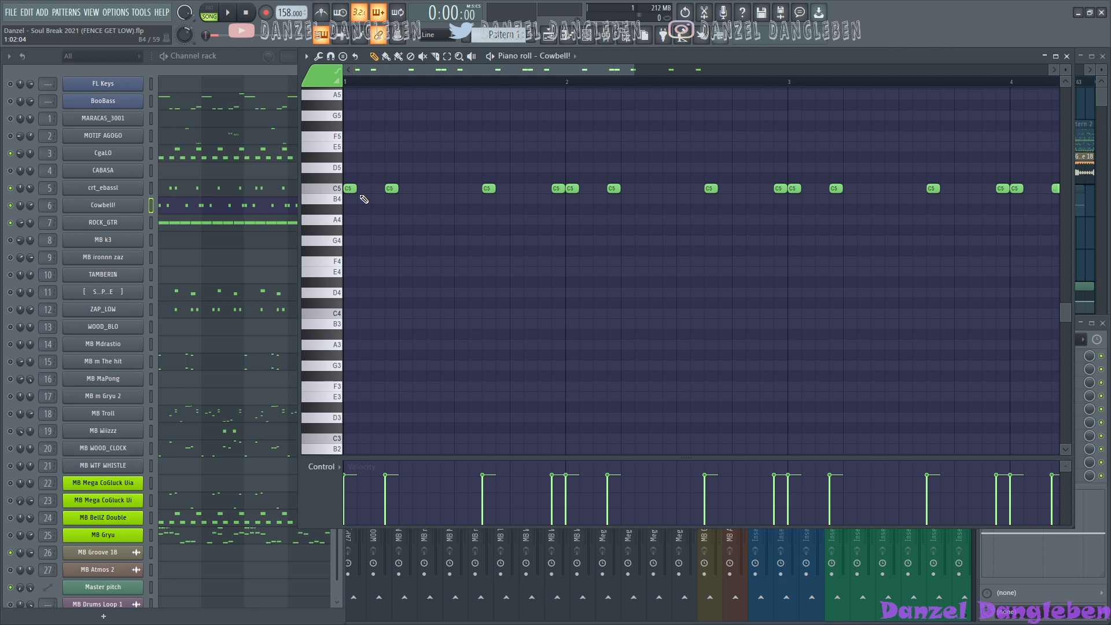
Step: Play the loop with Cowbell! added and inspect the mixer levels with the Master track selected, stopping playback when done
key("space")
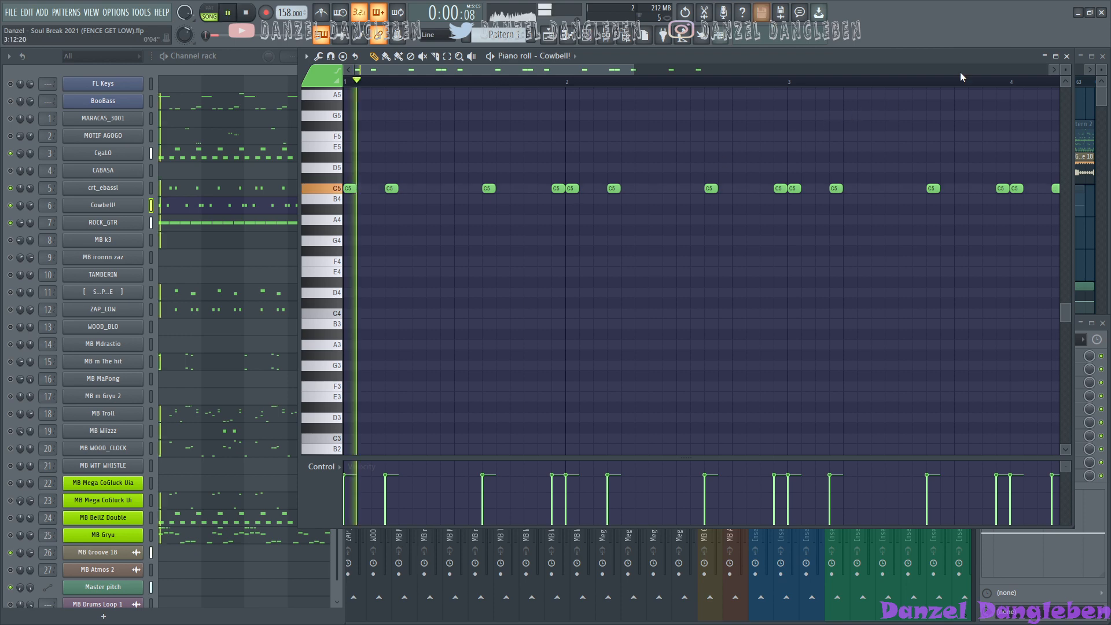
key("Escape")
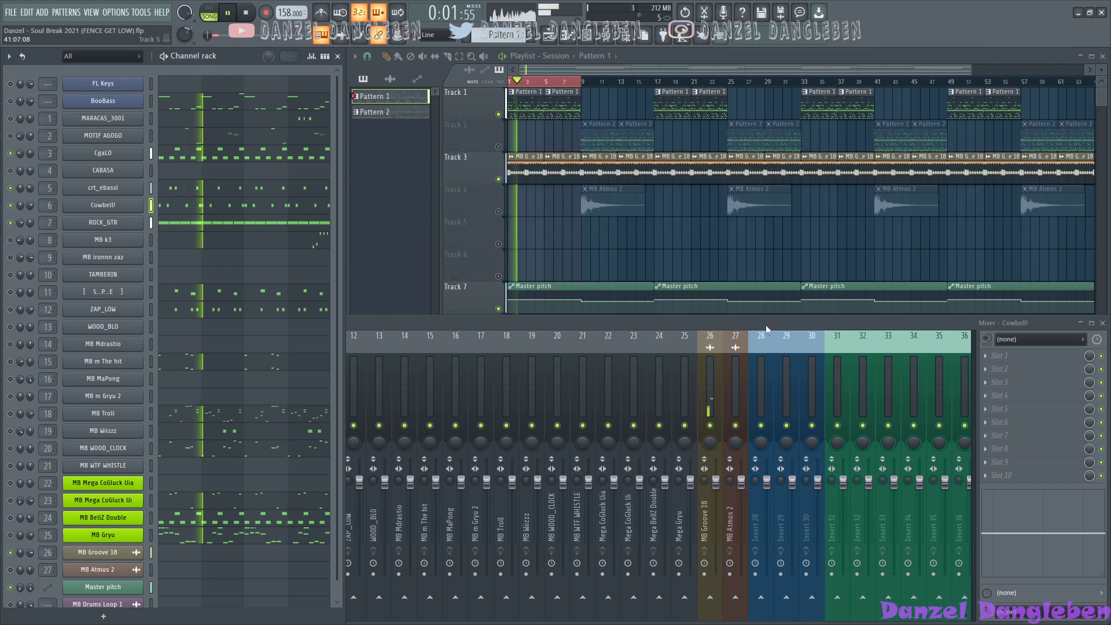
left_click(663, 323)
left_click(36, 380)
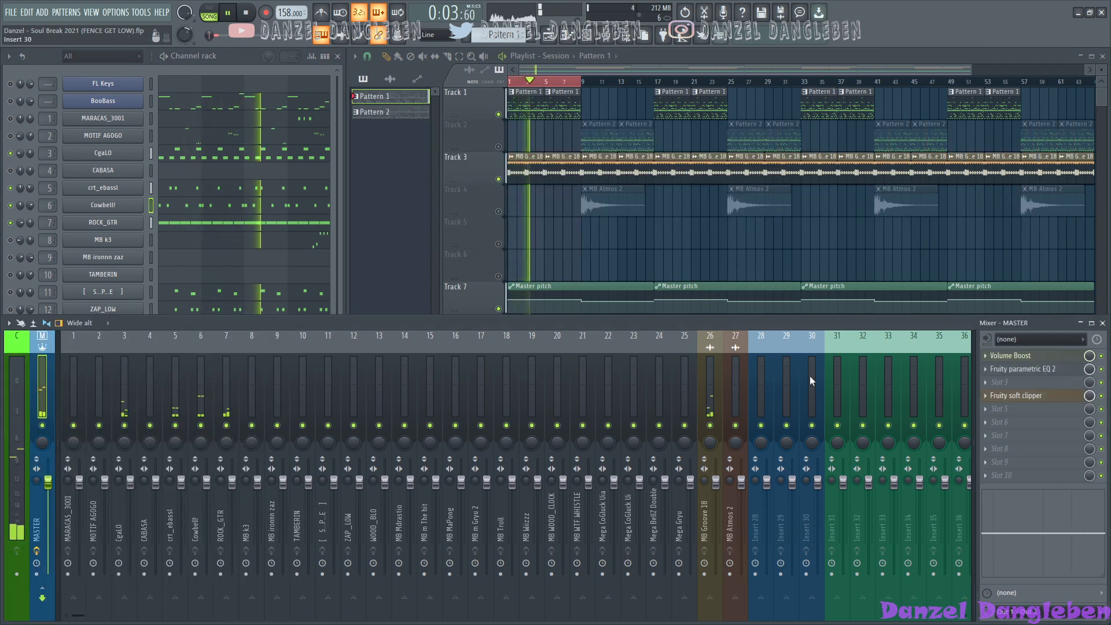
left_click(1014, 369)
left_click(456, 155)
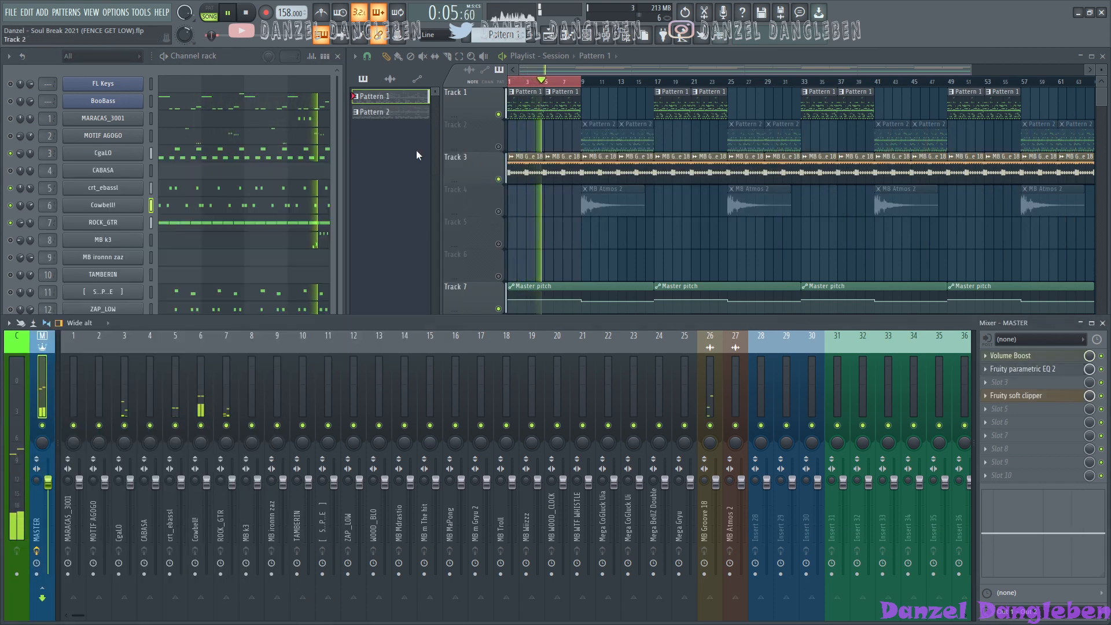
left_click(180, 61)
key("space")
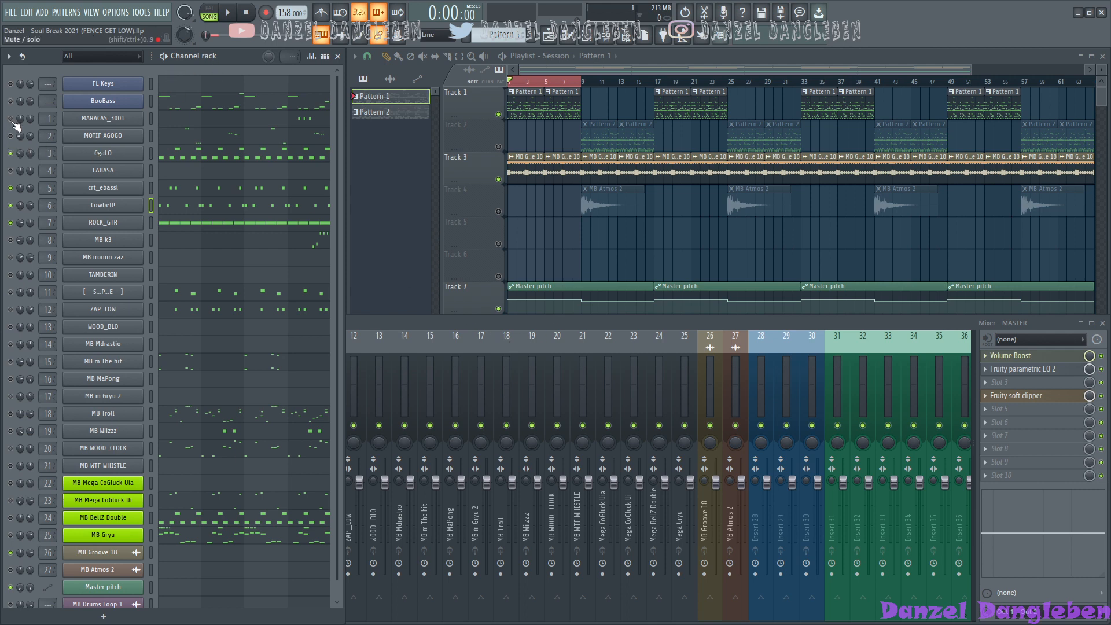
Step: Unmute the MARACAS_3001 channel and preview the loop while inspecting its notes near bar 4 in the piano roll
key("space")
key("space")
left_click(152, 171)
left_click(230, 115)
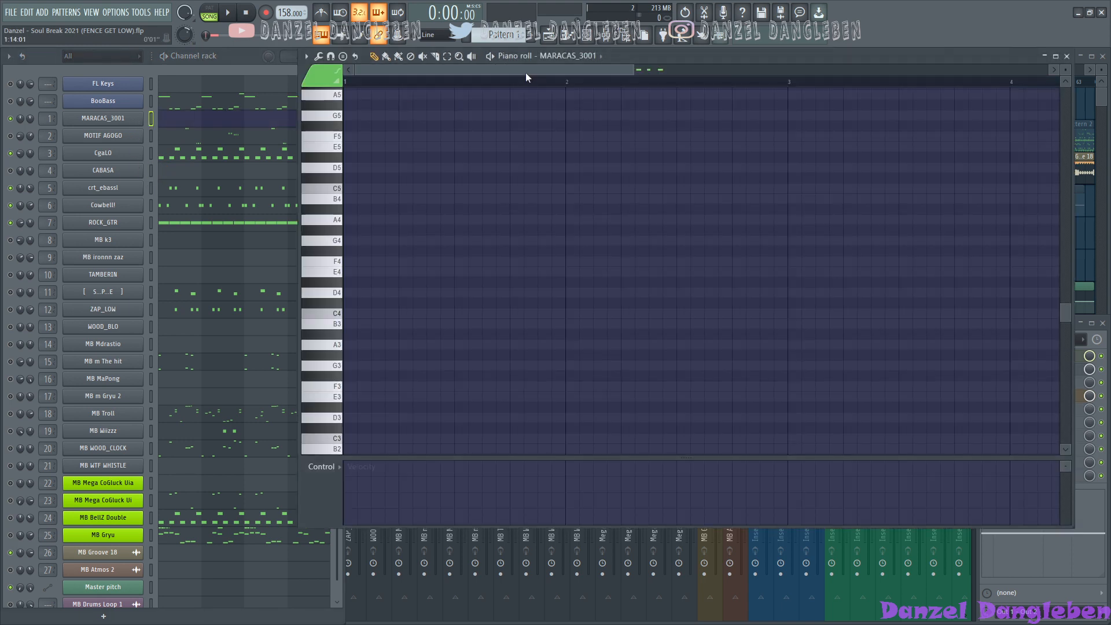
left_click_drag(525, 72, 708, 71)
key("space")
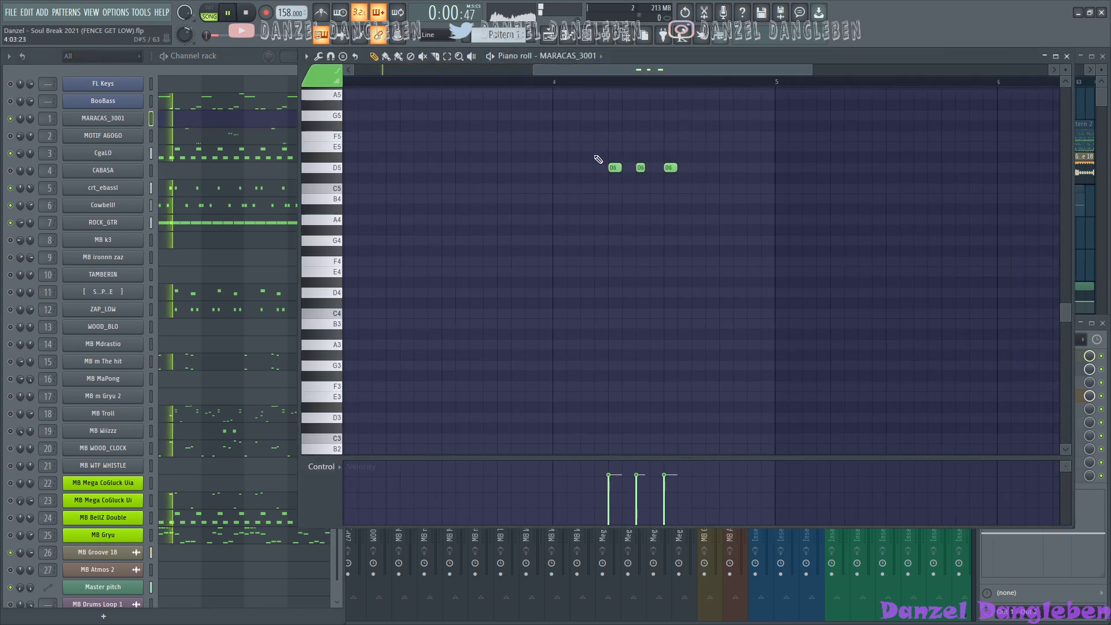
left_click_drag(694, 153, 755, 212)
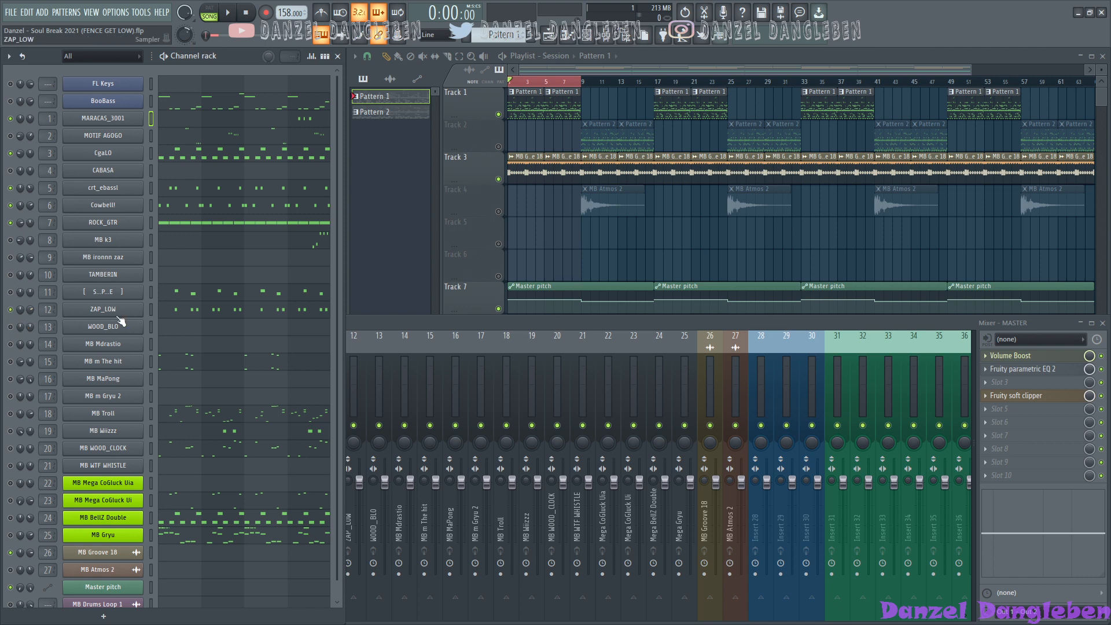
Step: Unmute the ZAP_LOW channel and preview the loop while inspecting its notes in the piano roll
left_click(184, 312)
key("space")
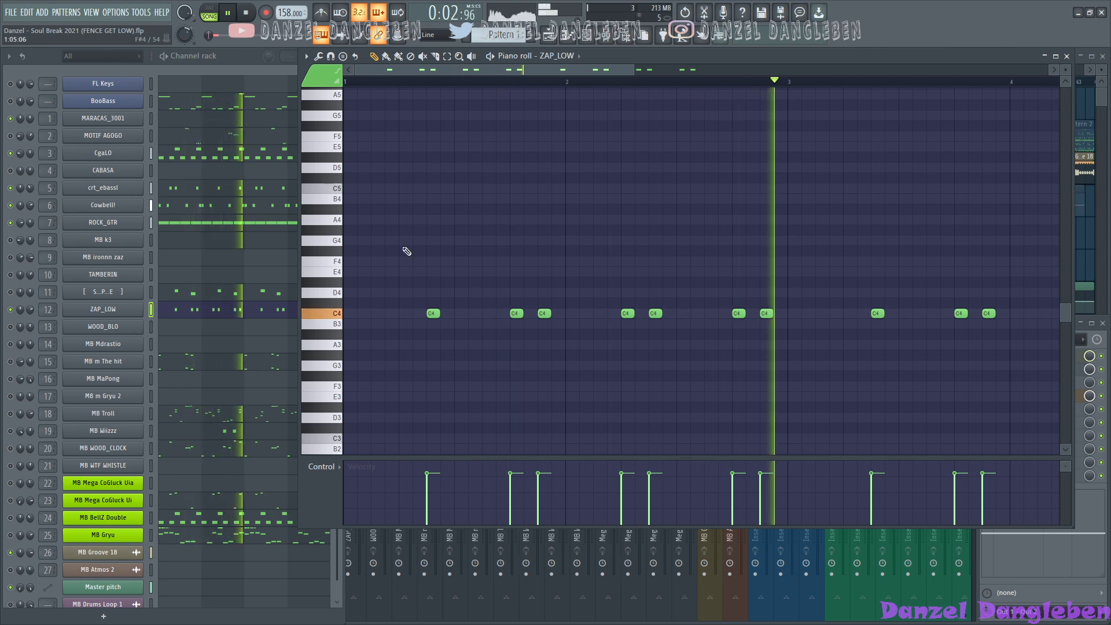
left_click_drag(585, 69, 700, 67)
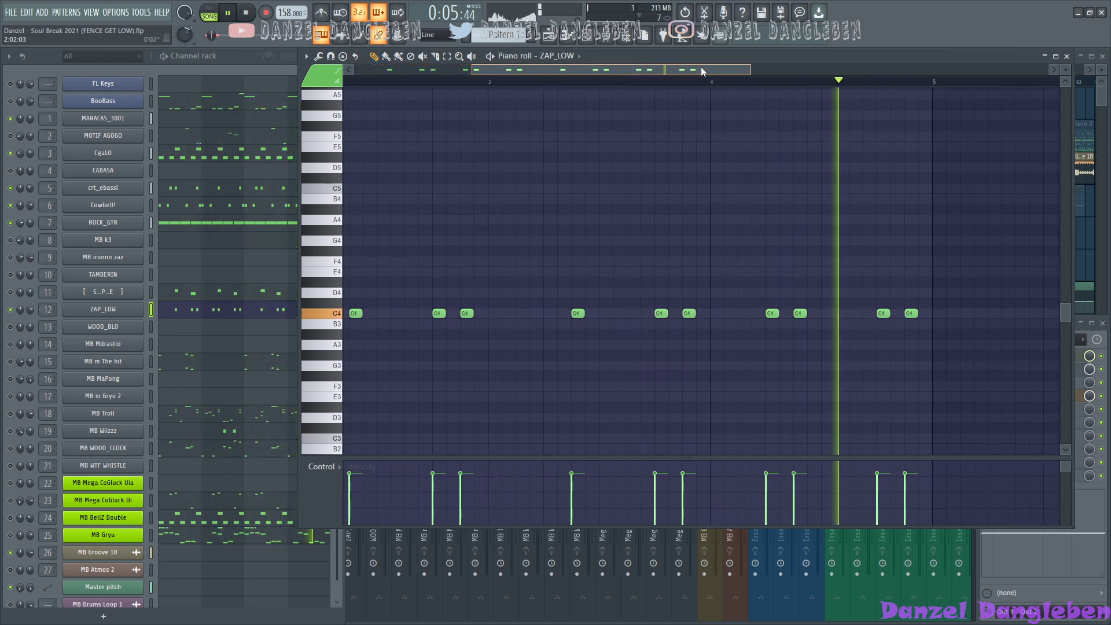
left_click(1067, 55)
key("space")
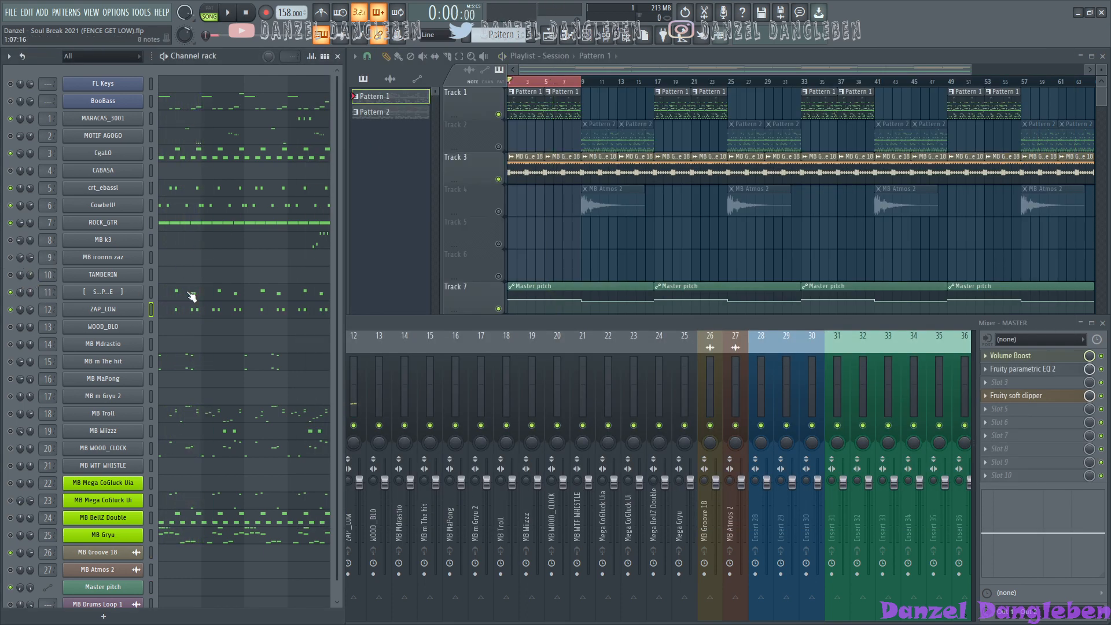
Step: Unmute the [ S..P..E ] channel and preview the loop with its notes open in the piano roll
left_click(224, 296)
key("space")
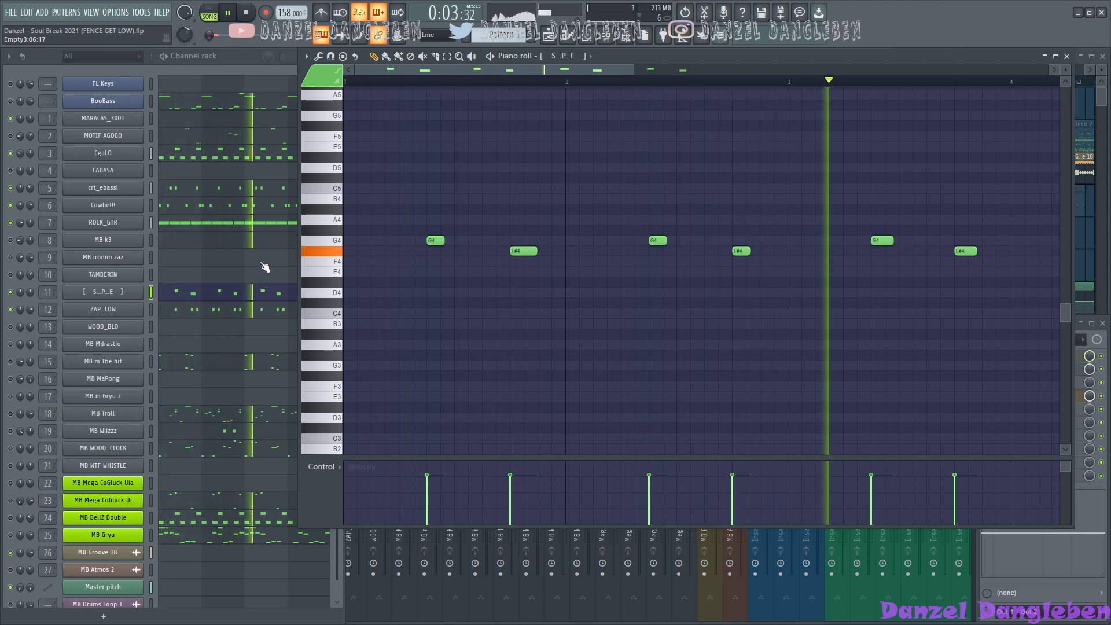
key("space")
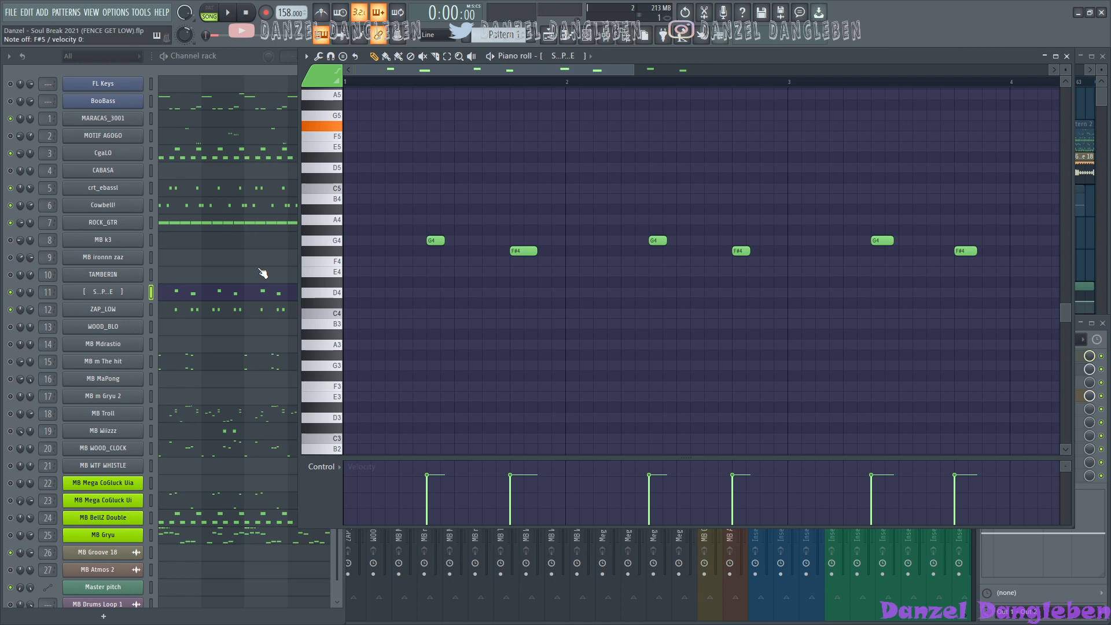
Step: Audition the [ S..P..E ] sound by playing it at several pitches, including F#5, E5 and D#5
key("g")
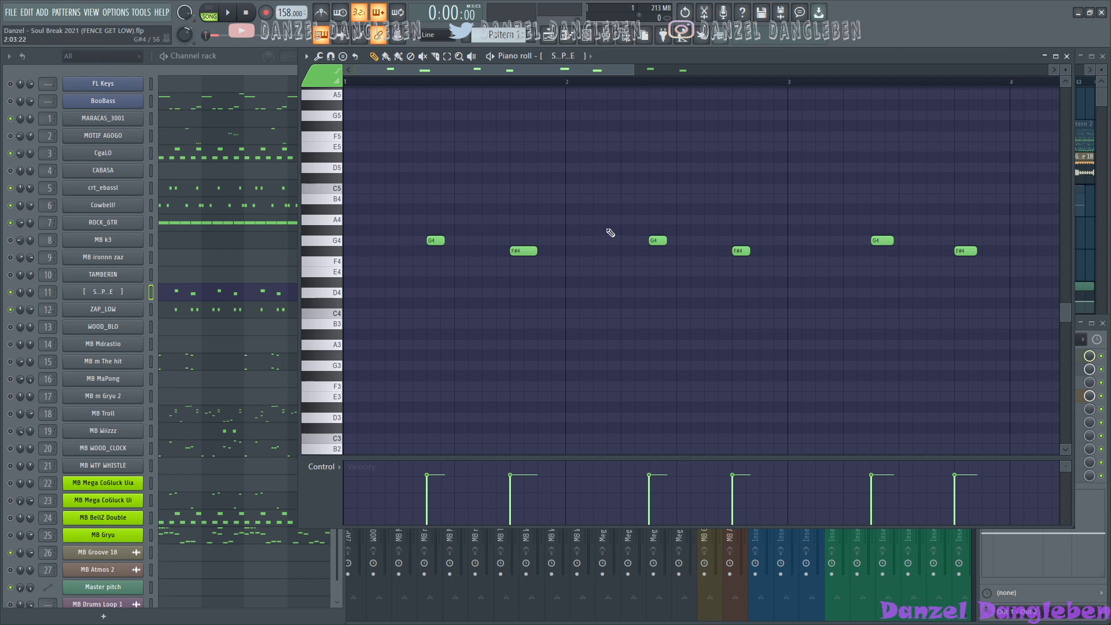
left_click(337, 252)
key("e")
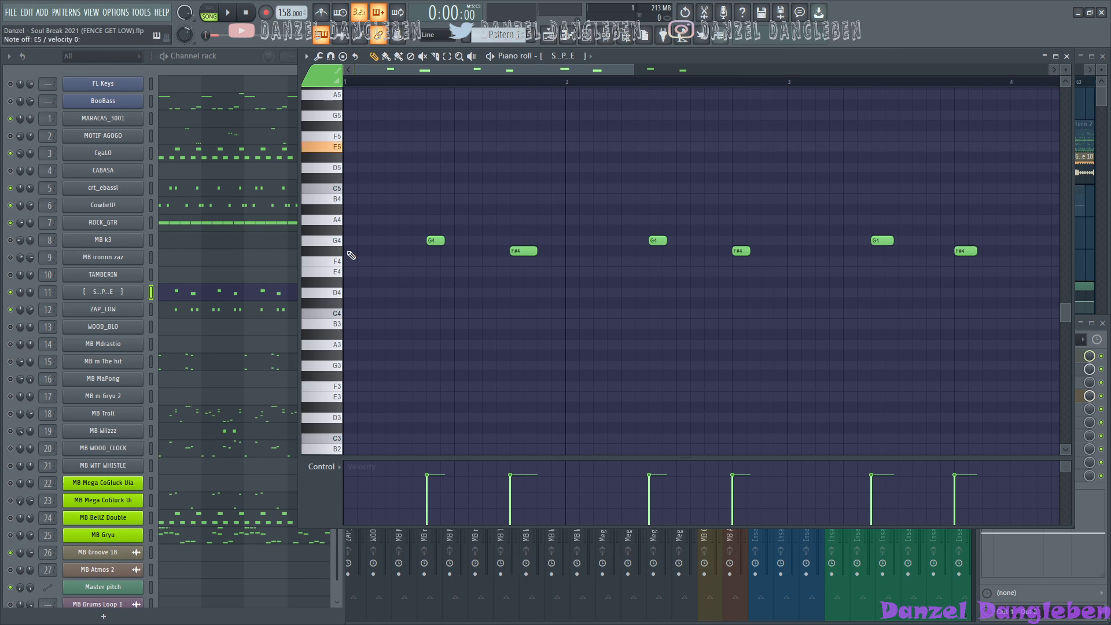
key("w")
key("3")
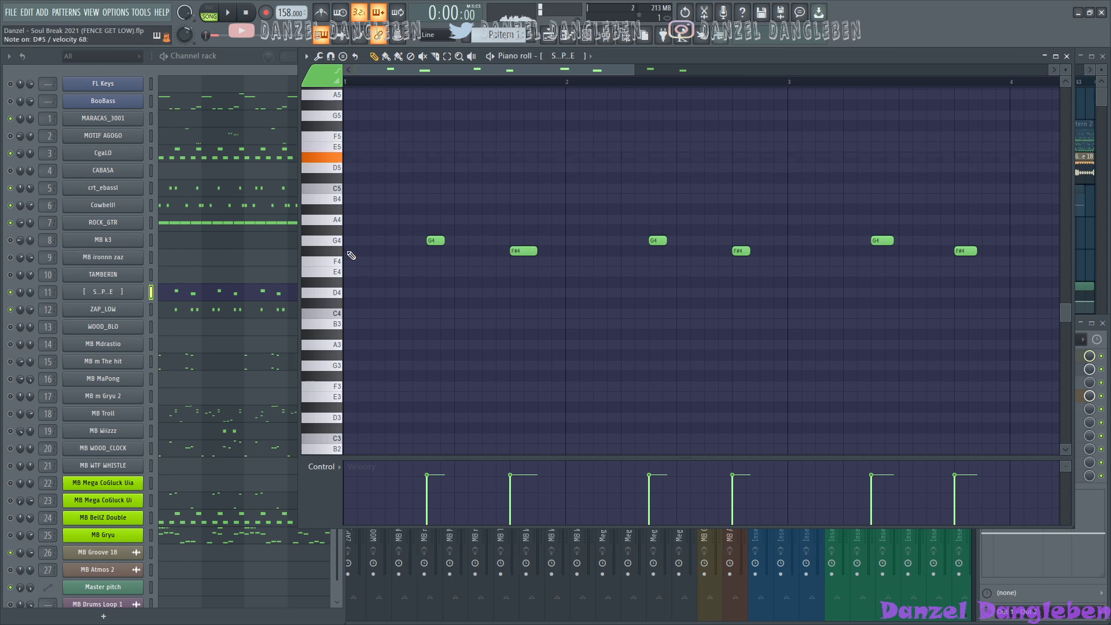
key("r")
key("w")
key("r")
key("3")
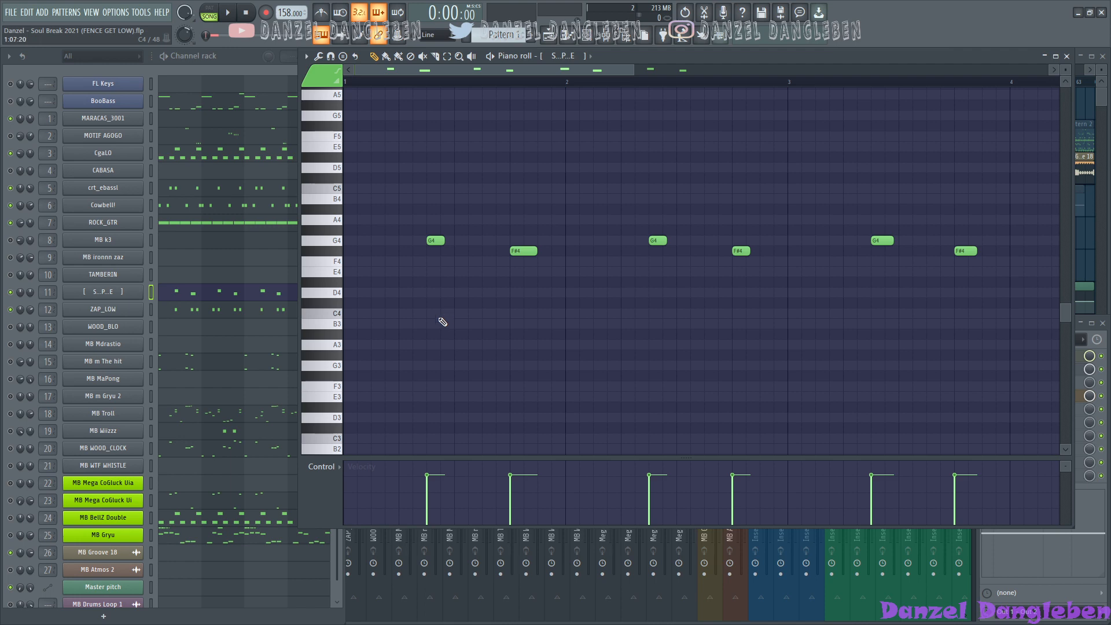
Step: Preview the loop briefly with the [ S..P..E ] notes in view, stopping playback and closing the piano roll when done
scroll(423, 377, "down", 3)
scroll(422, 377, "up", 2)
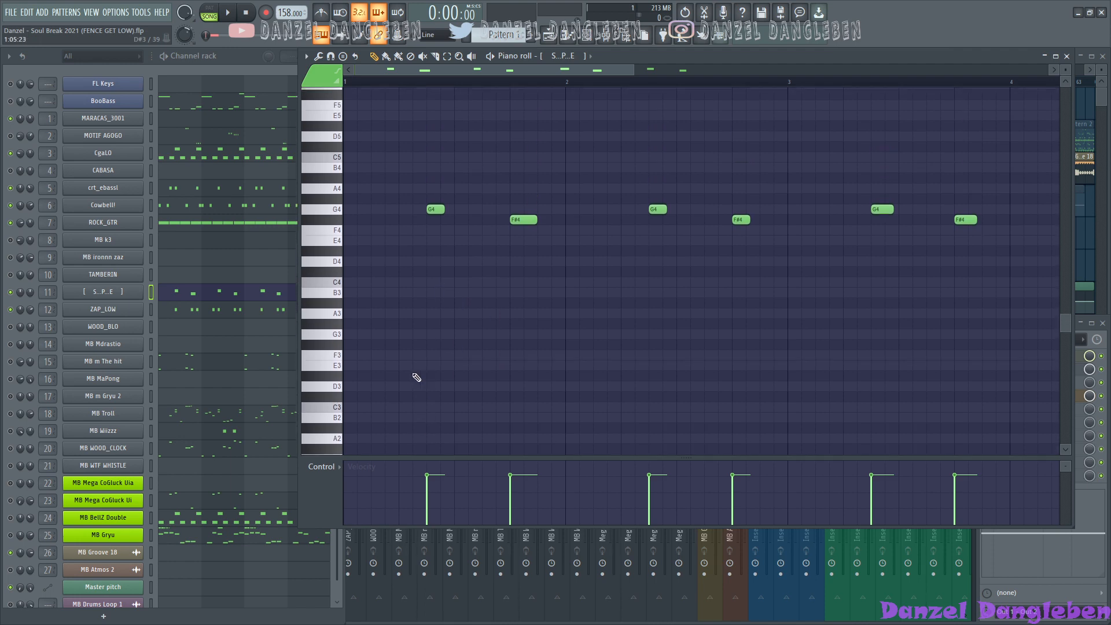
key("space")
key("space")
left_click(1066, 56)
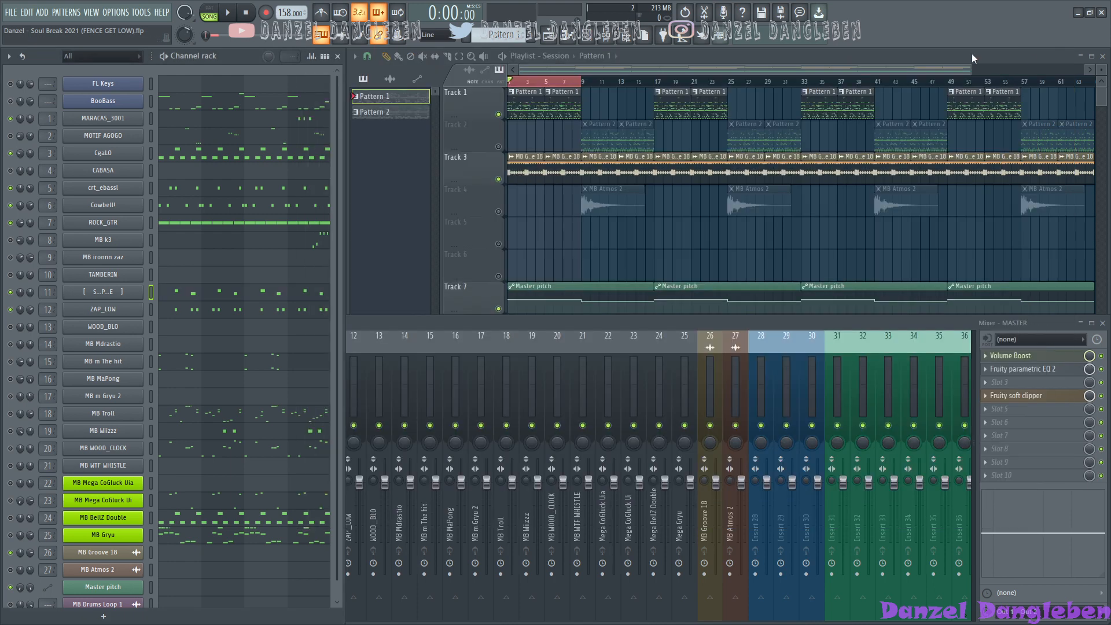
Step: Unmute the MB k3 channel and preview the loop while inspecting its notes just before bar 5 in the piano roll
left_click(12, 241)
left_click(267, 242)
left_click_drag(565, 78, 788, 86)
key("space")
key("space")
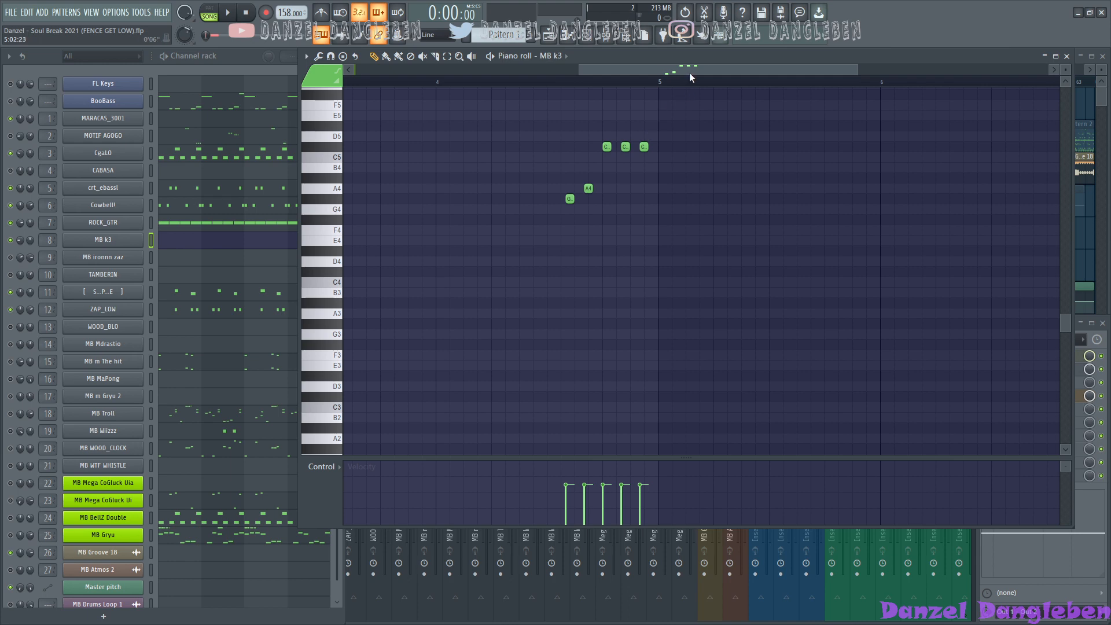
scroll(178, 293, "down", 1)
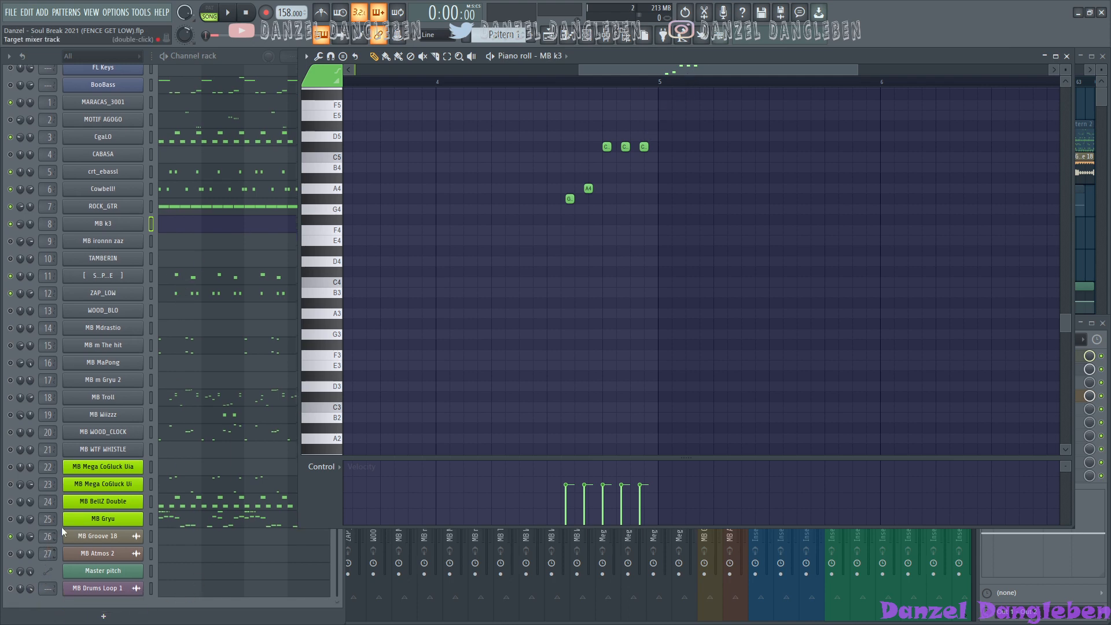
scroll(227, 218, "up", 1)
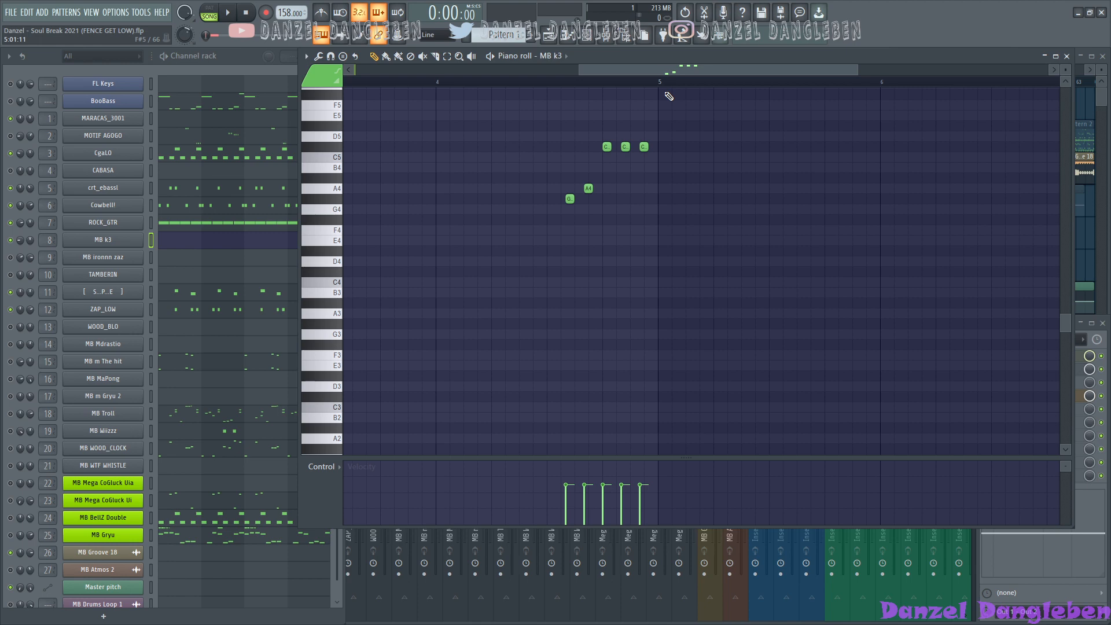
Step: Replay the loop with MB k3 added and narrow the piano roll window to uncover the full channel rack patterns
key("space")
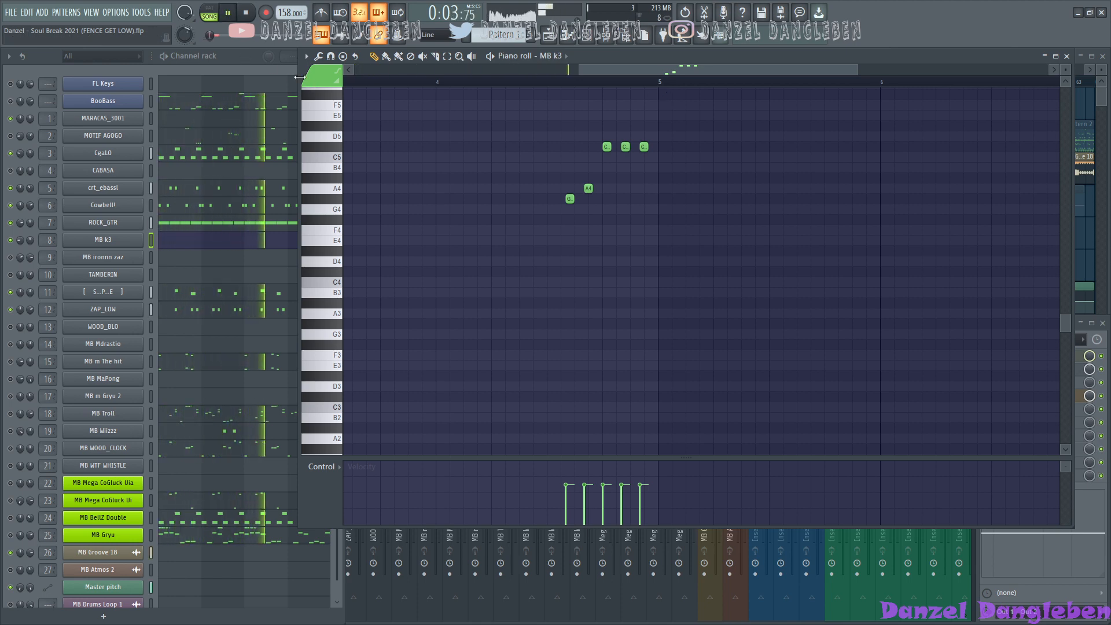
left_click_drag(299, 77, 349, 93)
key("space")
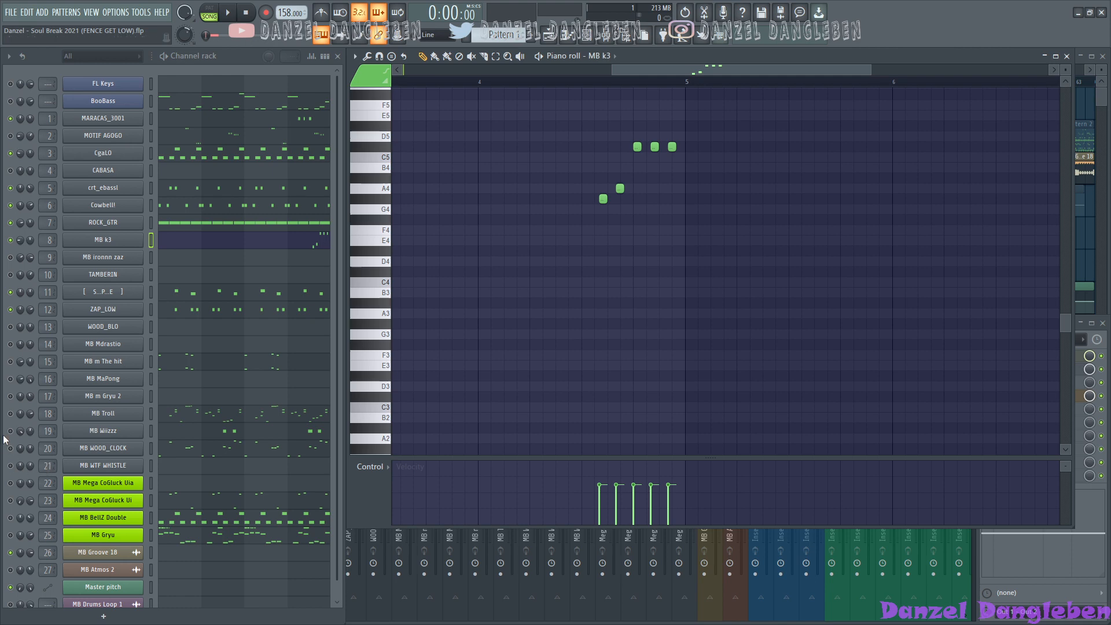
Step: Unmute the MB Wiizzz channel and preview the loop while inspecting its notes from bar 2 to bar 5
left_click(218, 434)
key("space")
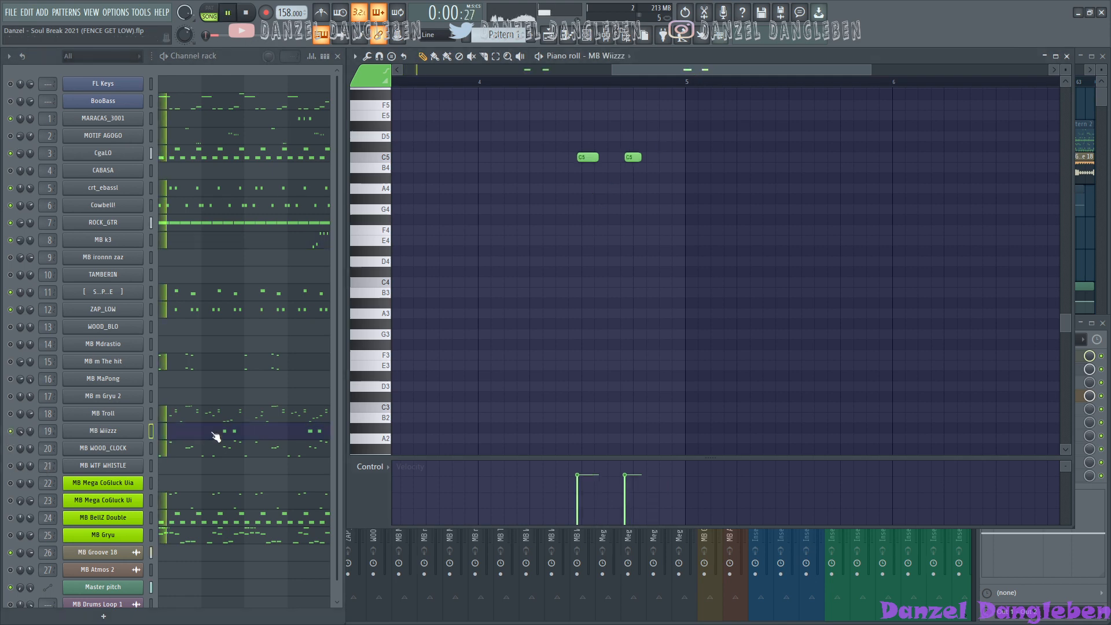
left_click_drag(686, 72, 559, 70)
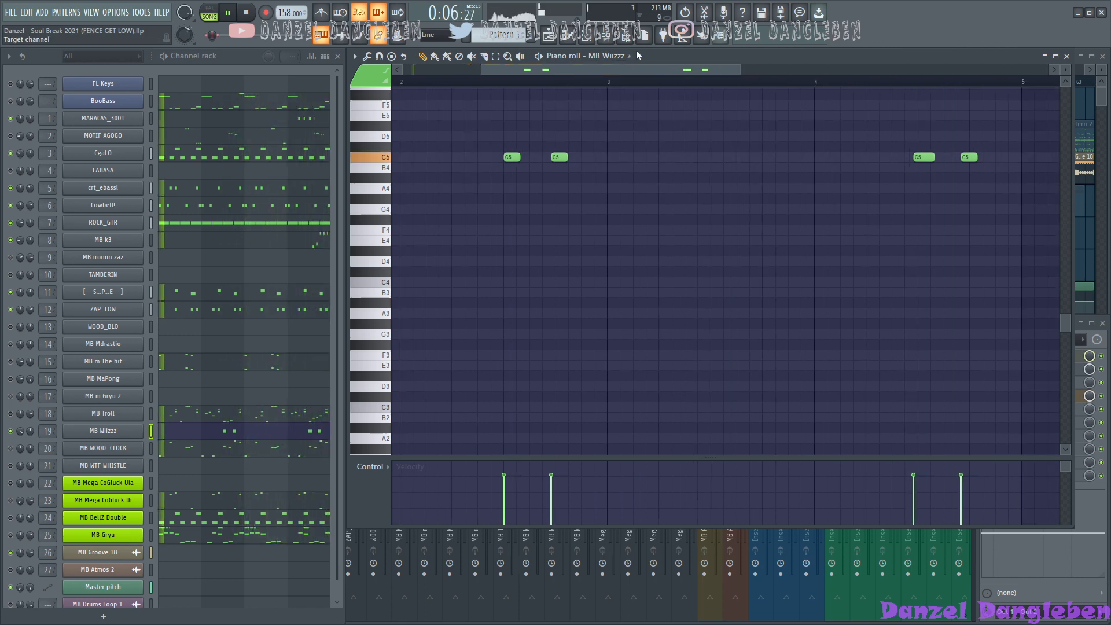
key("space")
left_click(1067, 55)
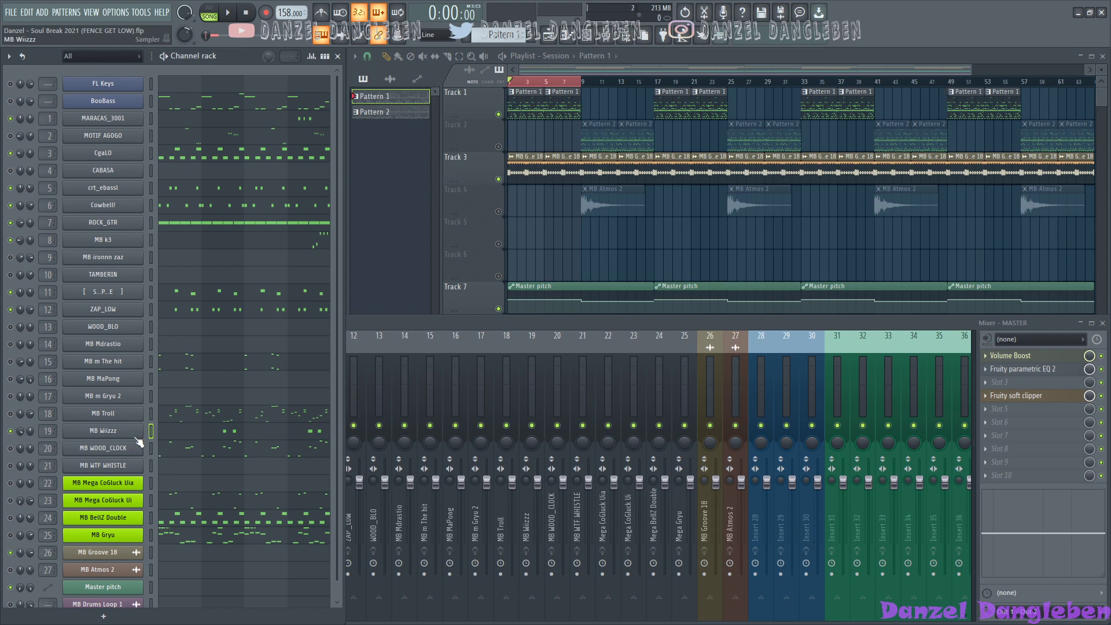
Step: Review the MB Wiizzz notes from bar 1 once more and glance over the full mixer before returning to the channel rack
left_click(203, 434)
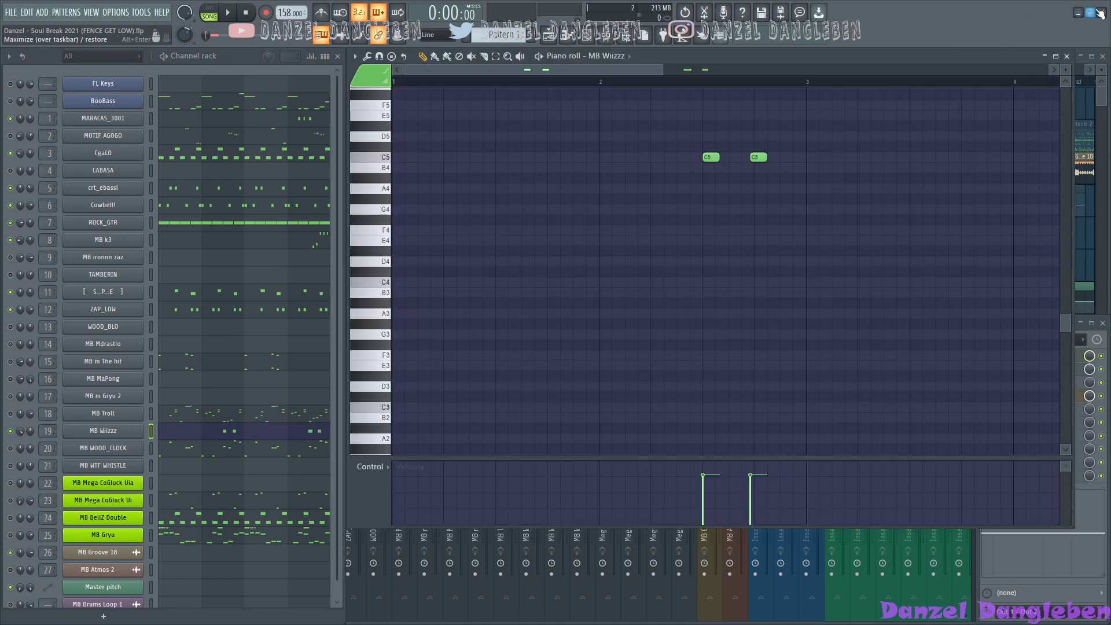
left_click(1082, 57)
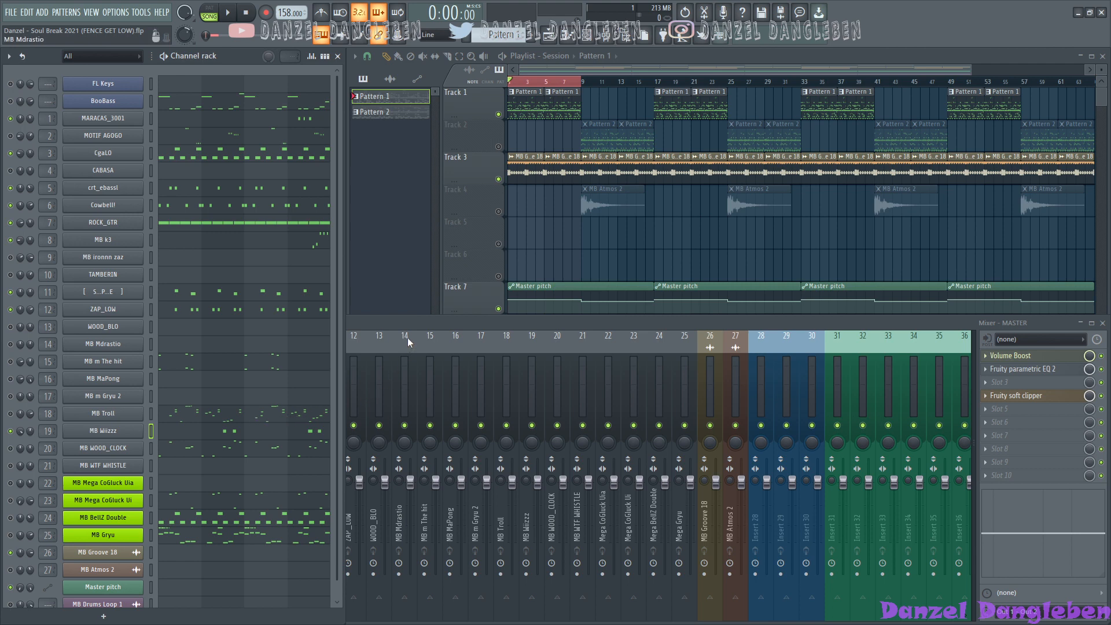
left_click(421, 325)
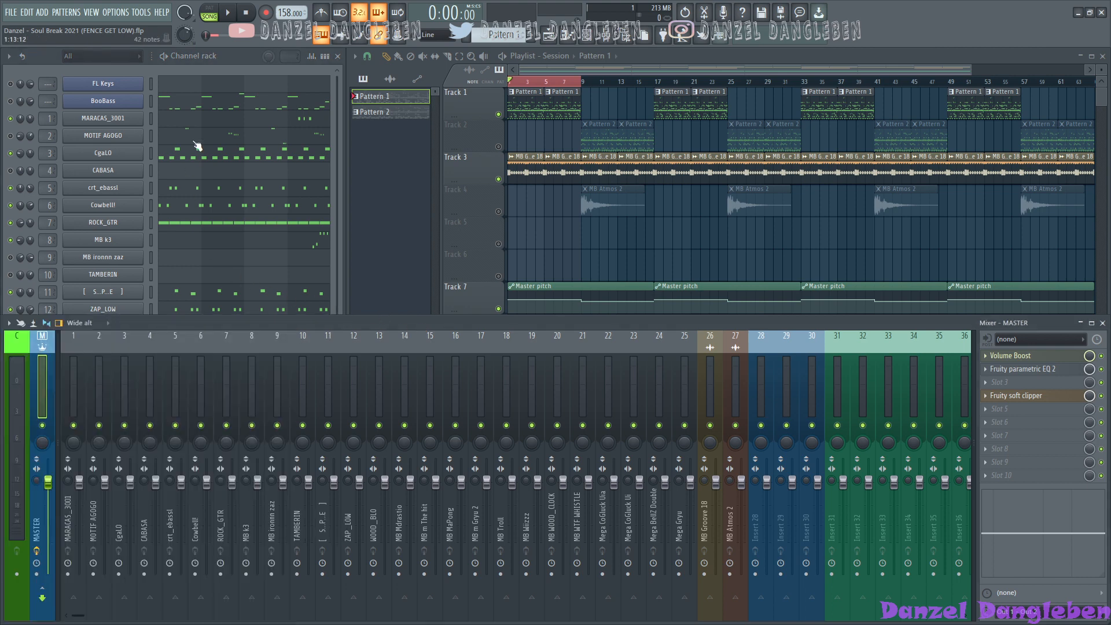
left_click(189, 68)
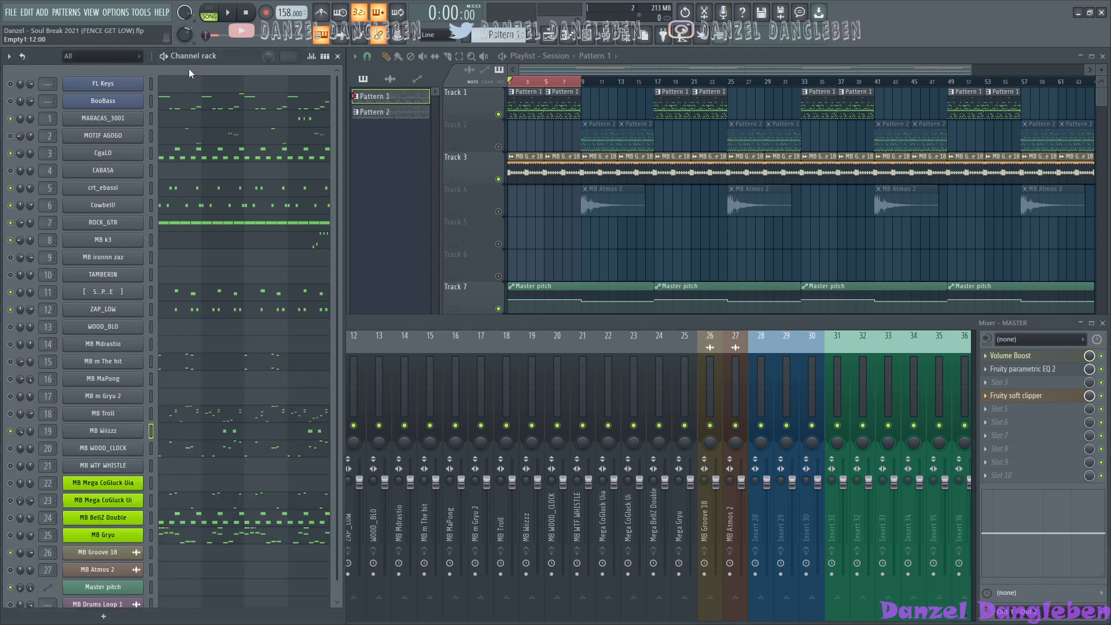
Step: Unmute the MB Mega CoGluck Ui channel and preview the loop with its notes open in the piano roll
scroll(223, 330, "down", 1)
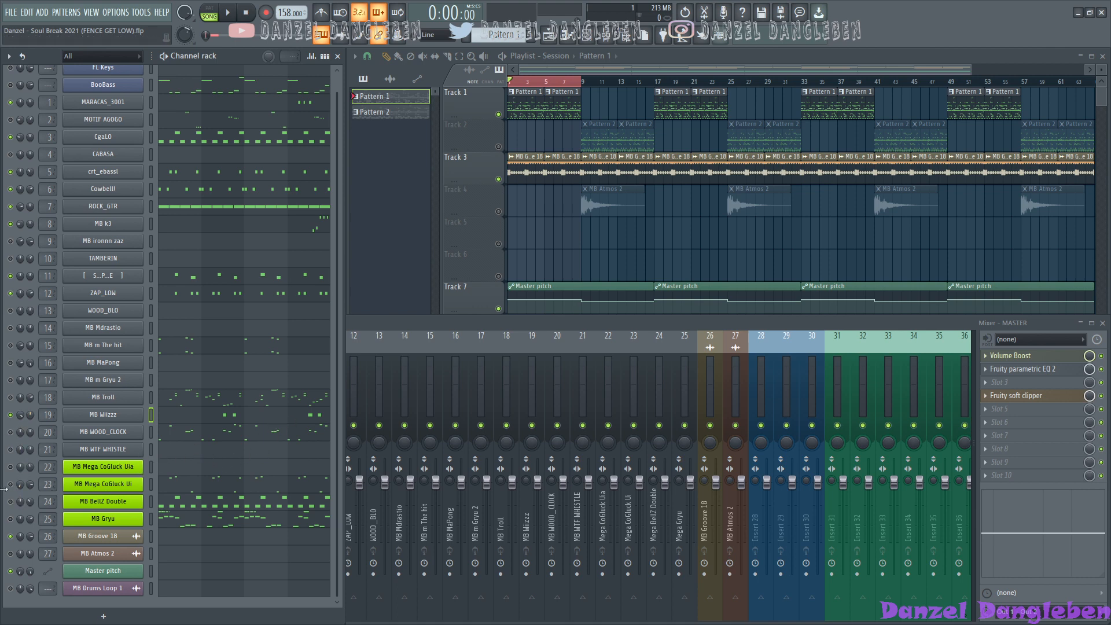
left_click(222, 492)
key("space")
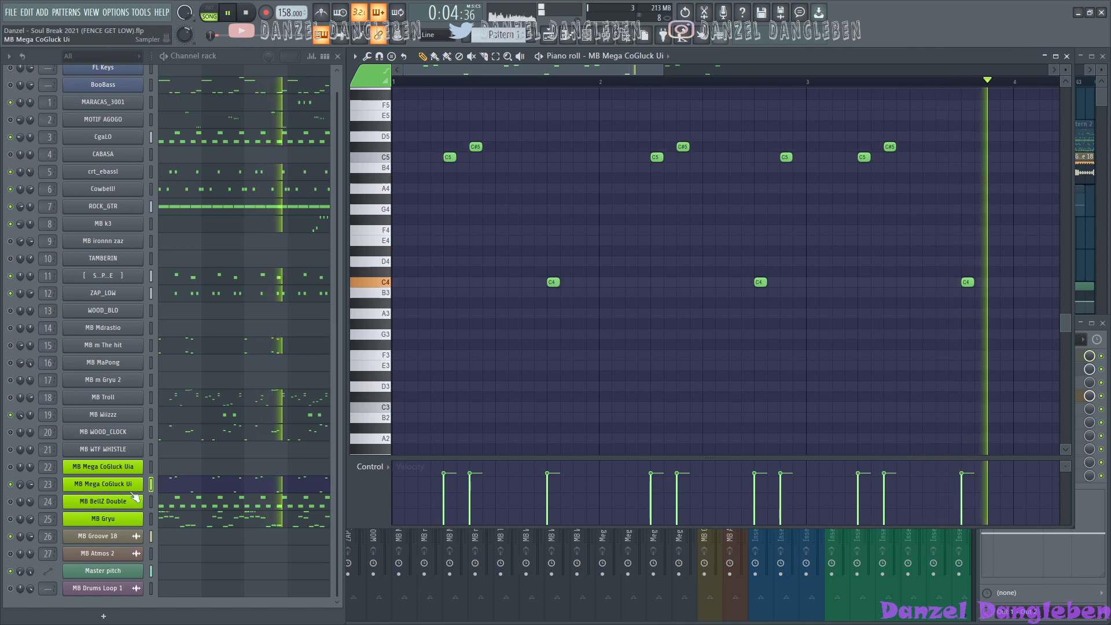
key("space")
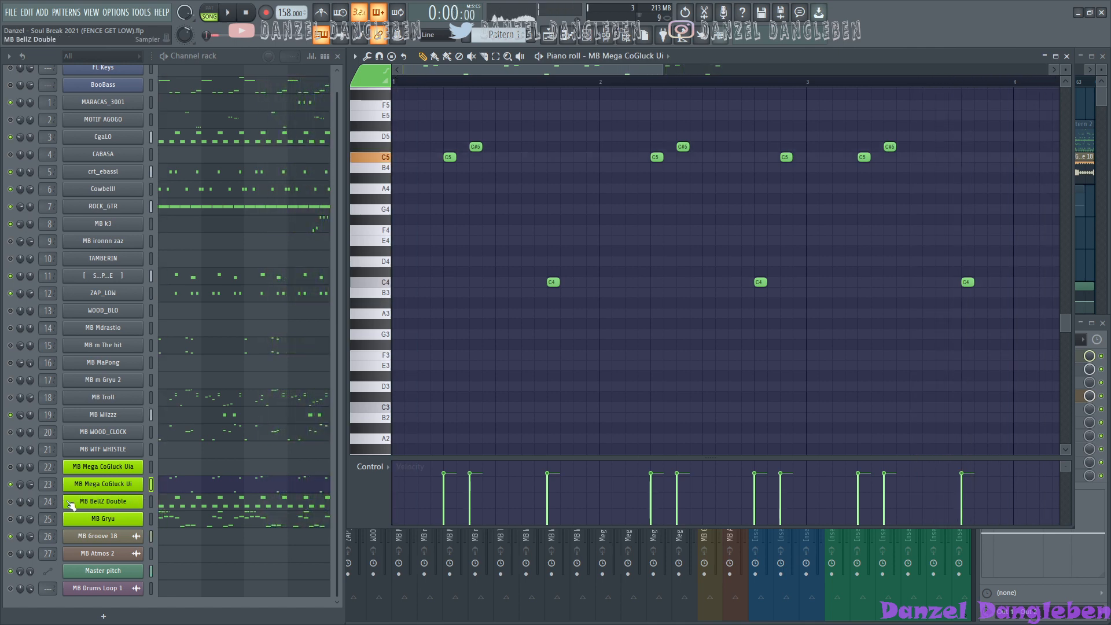
Step: Unmute the MB BellZ Double channel, play the loop with its notes open, and solo its mixer track
left_click(201, 502)
key("space")
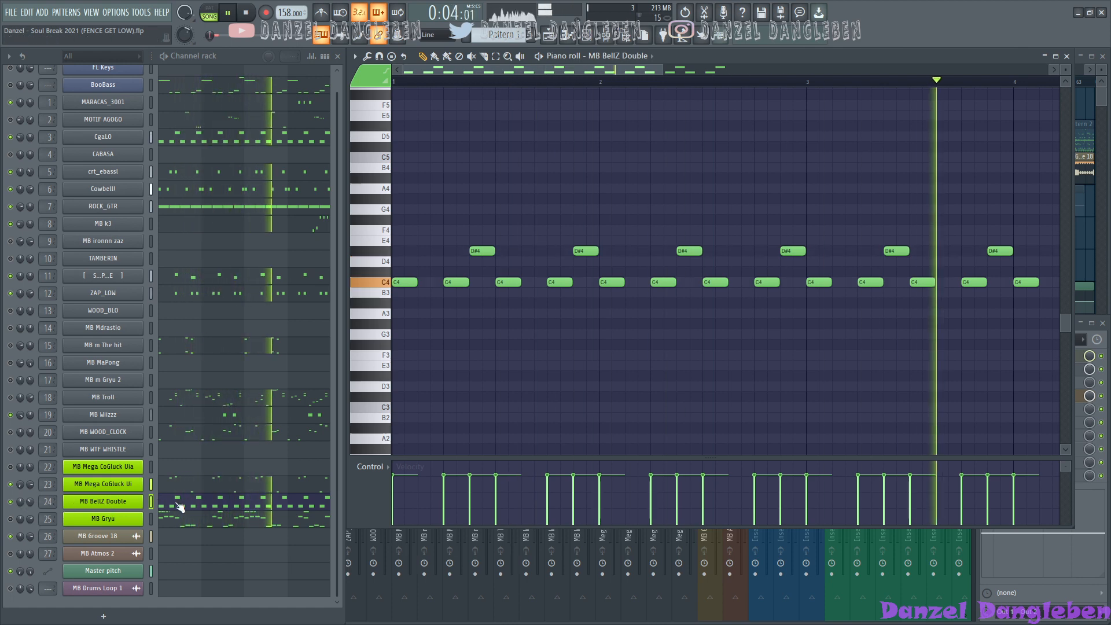
left_click(523, 618)
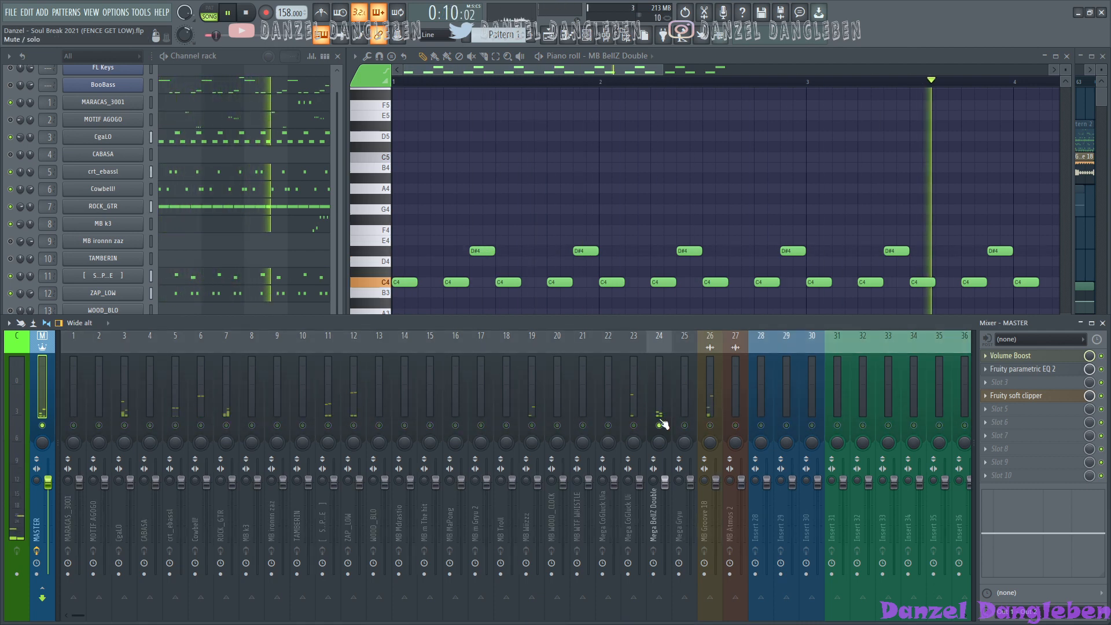
left_click(191, 60)
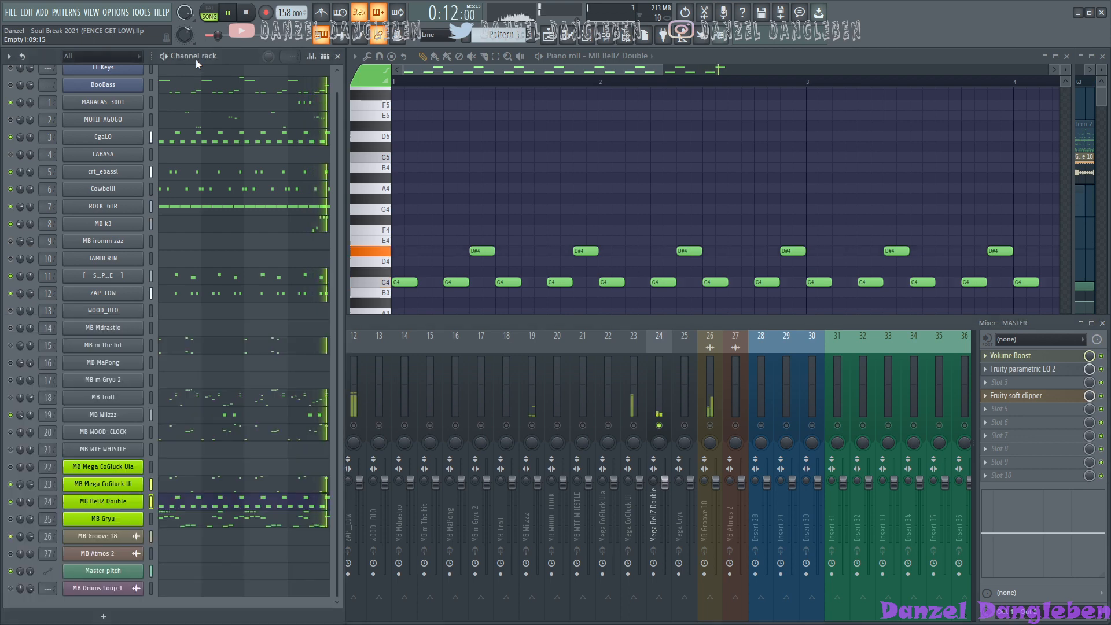
Step: Inspect the MB BellZ Double channel's sample settings and its miscellaneous settings, including arpeggiator, echo and root note
left_click(103, 501)
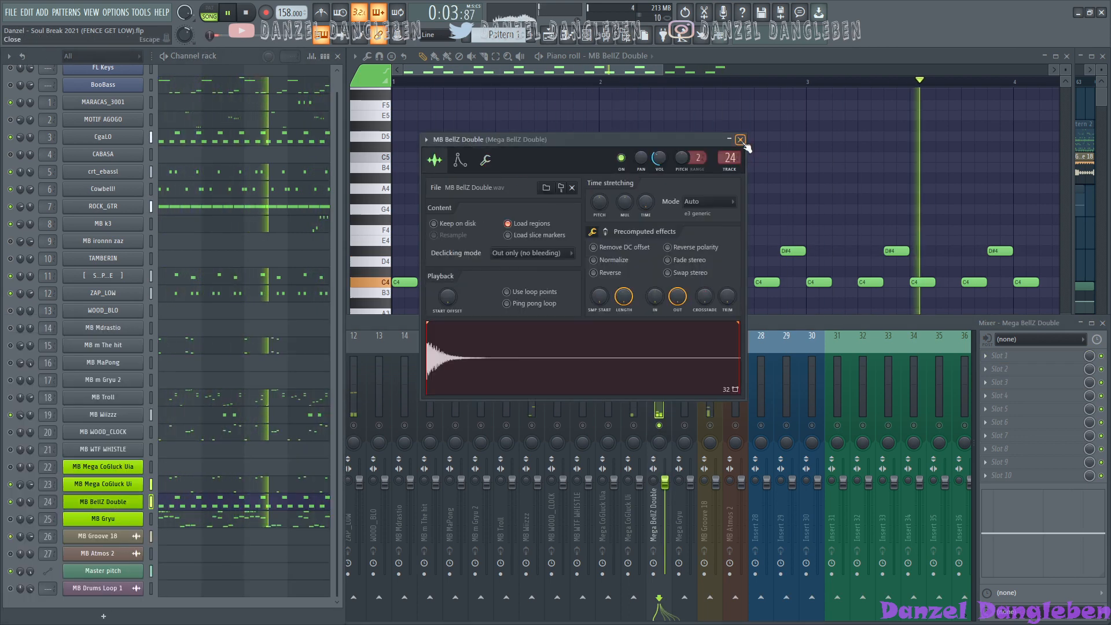
left_click(485, 160)
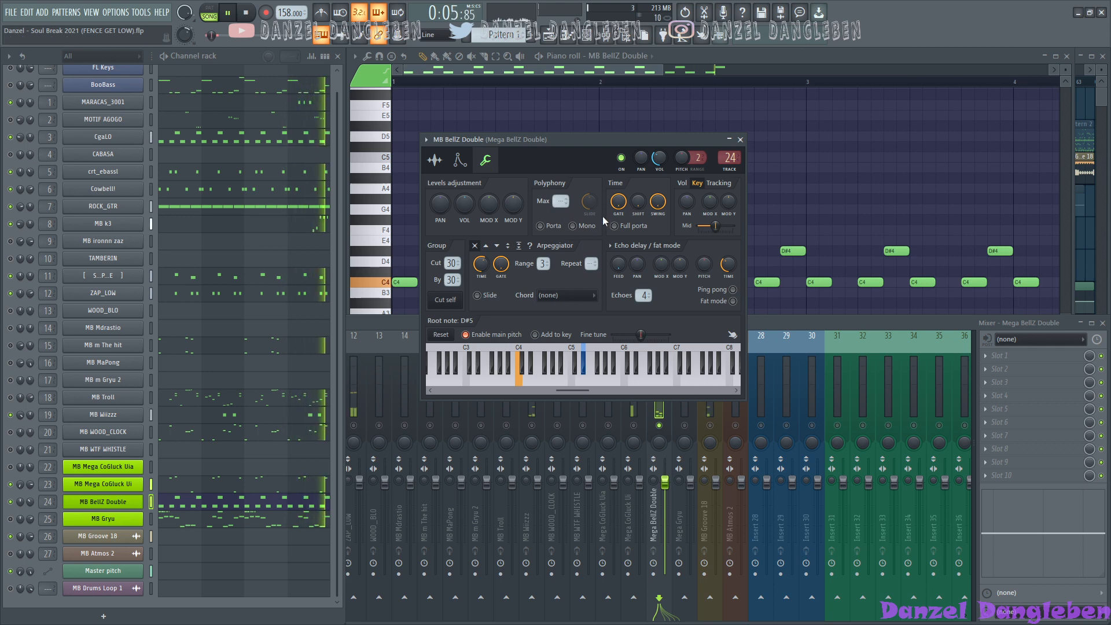
left_click(740, 140)
Step: Toggle the Mega BellZ Double mixer solo back to the full mix, closing the notes and stopping playback when done
right_click(662, 433)
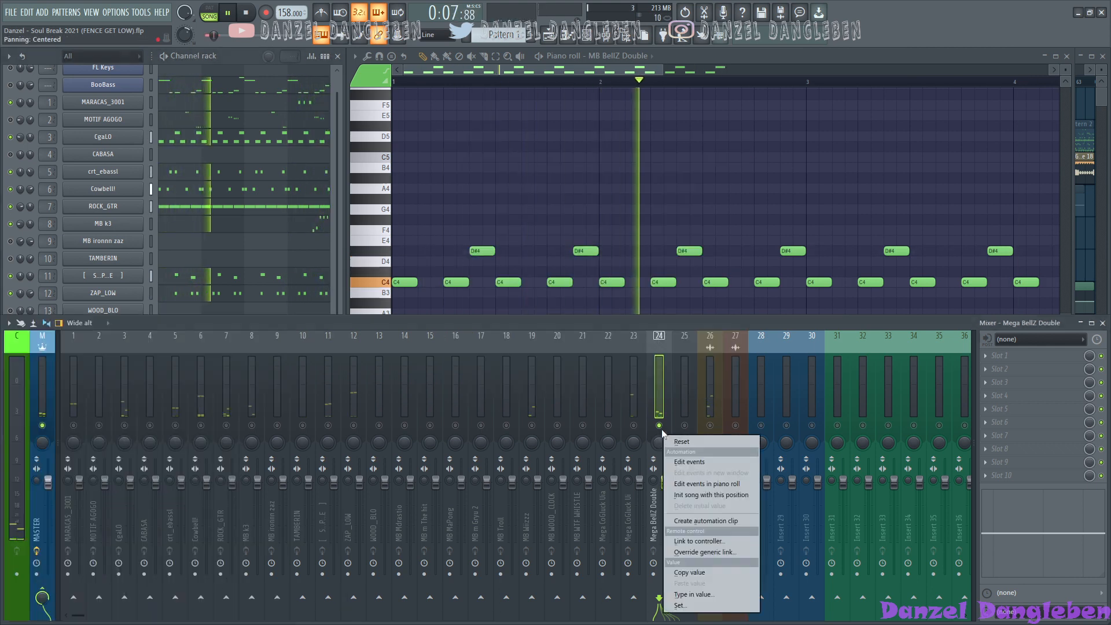
right_click(663, 428)
right_click(664, 429)
right_click(663, 428)
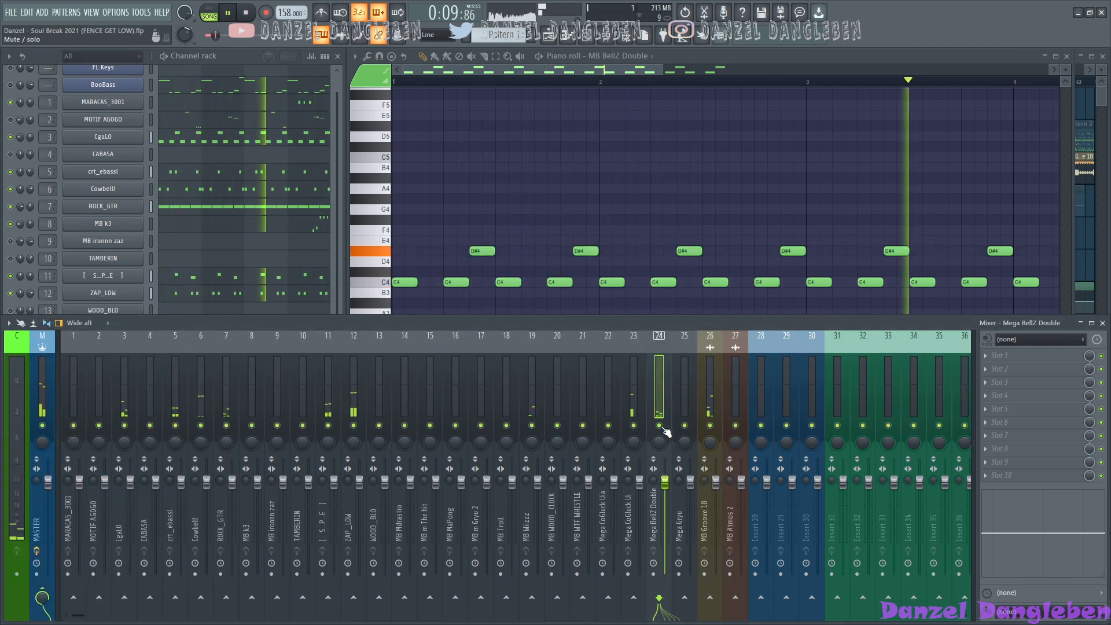
right_click(663, 429)
right_click(663, 429)
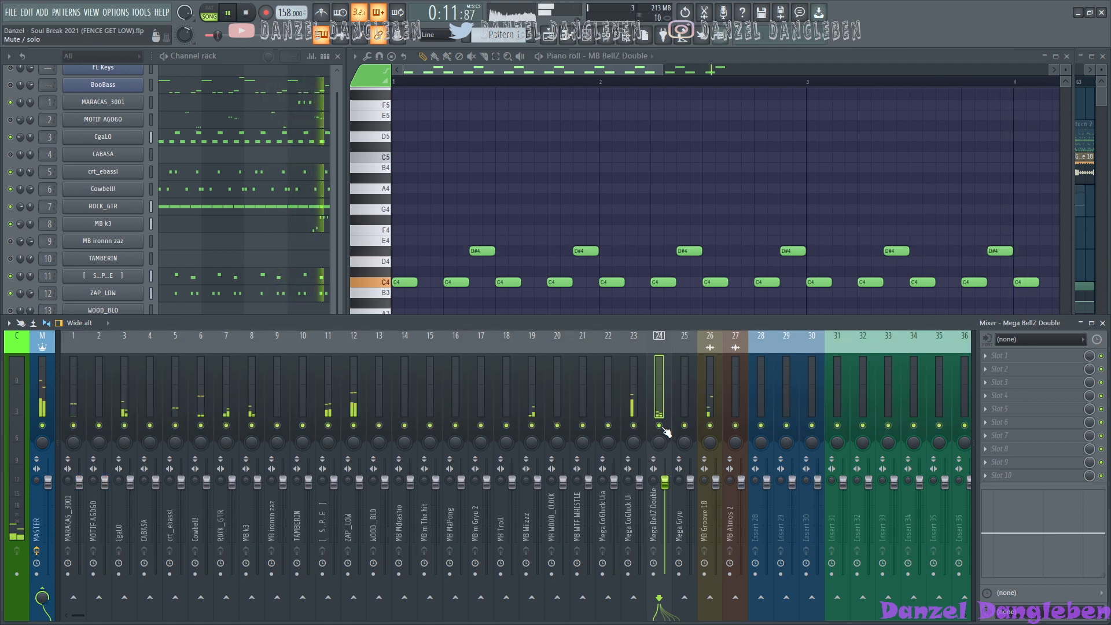
left_click(1075, 68)
left_click(220, 57)
key("space")
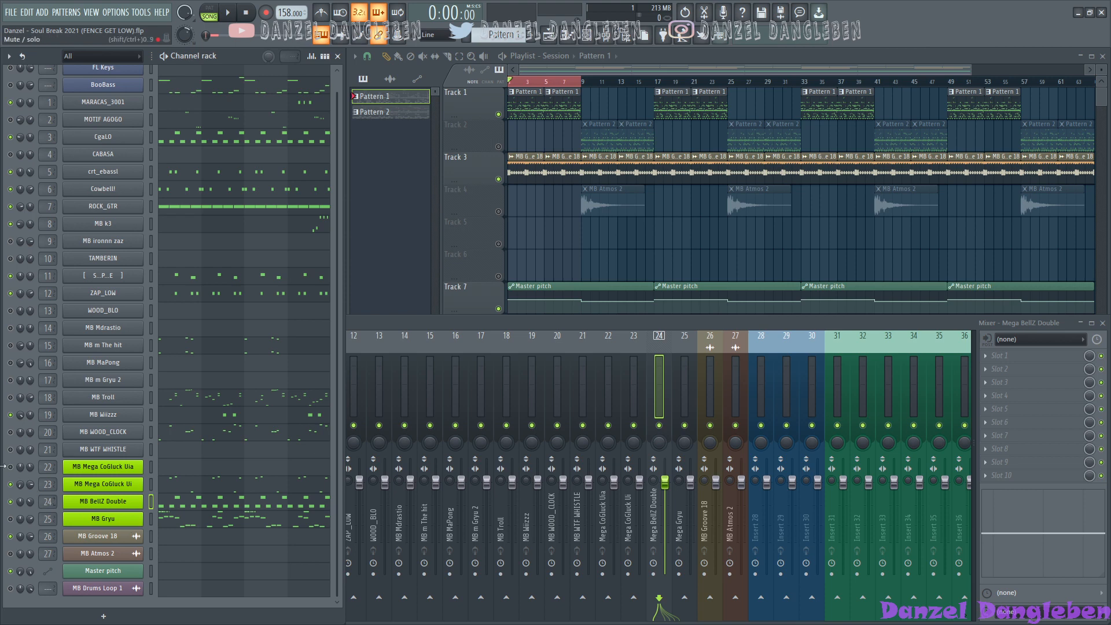
Step: Unmute the MB WOOD_CLOCK channel and preview the loop while inspecting its notes in the piano roll
left_click(216, 440)
key("space")
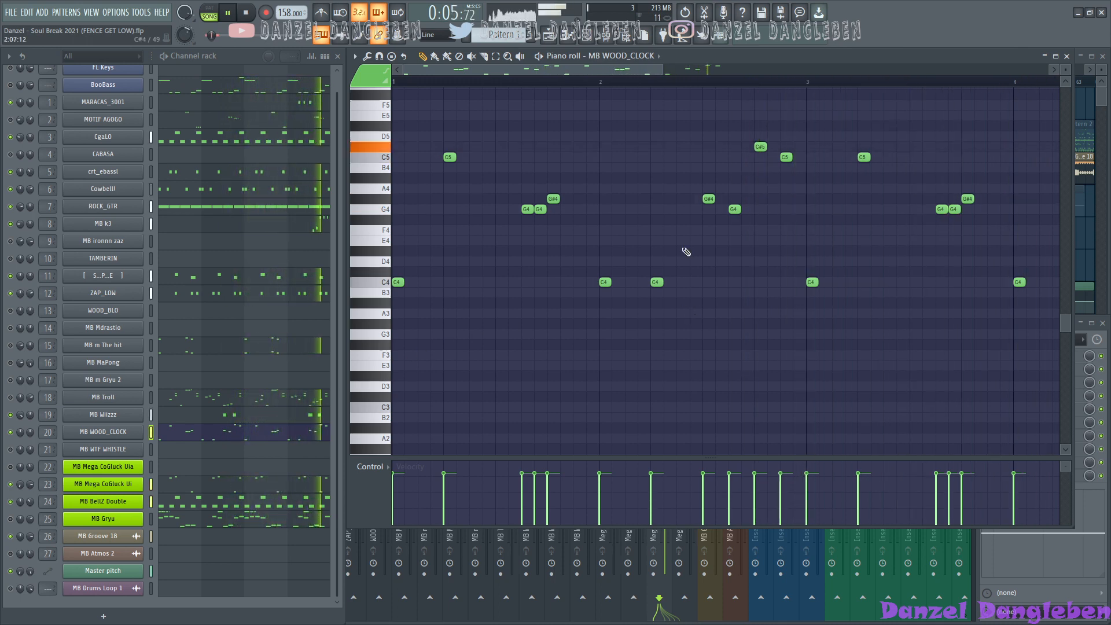
left_click(1067, 56)
key("space")
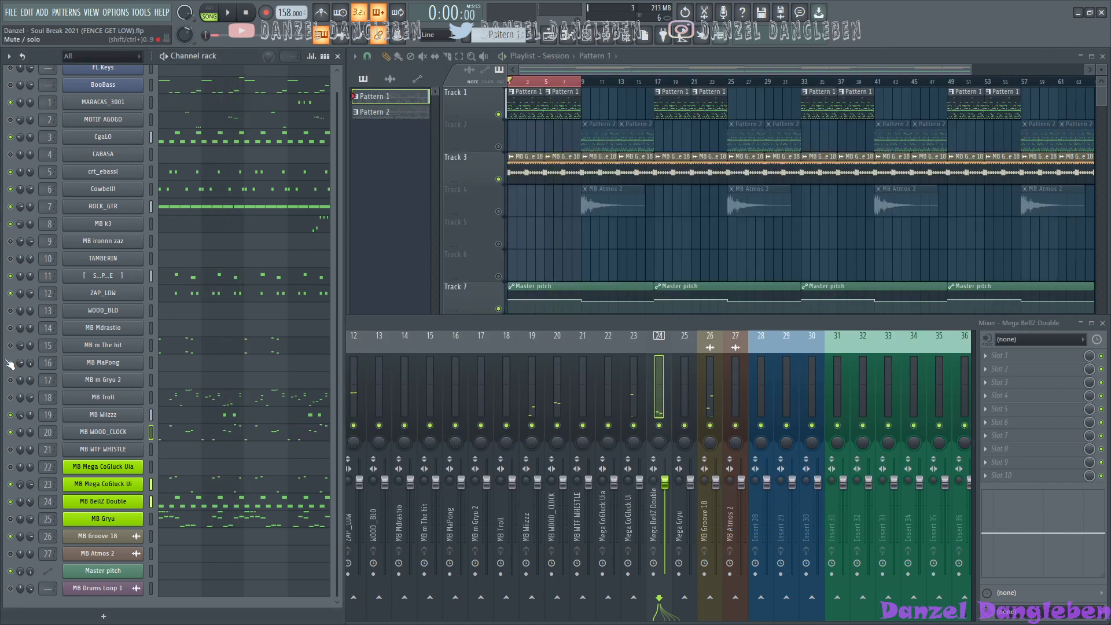
Step: Unmute the MB m The hit channel and preview the loop while inspecting its notes in both the C5 and C6 octaves
left_click(238, 355)
key("space")
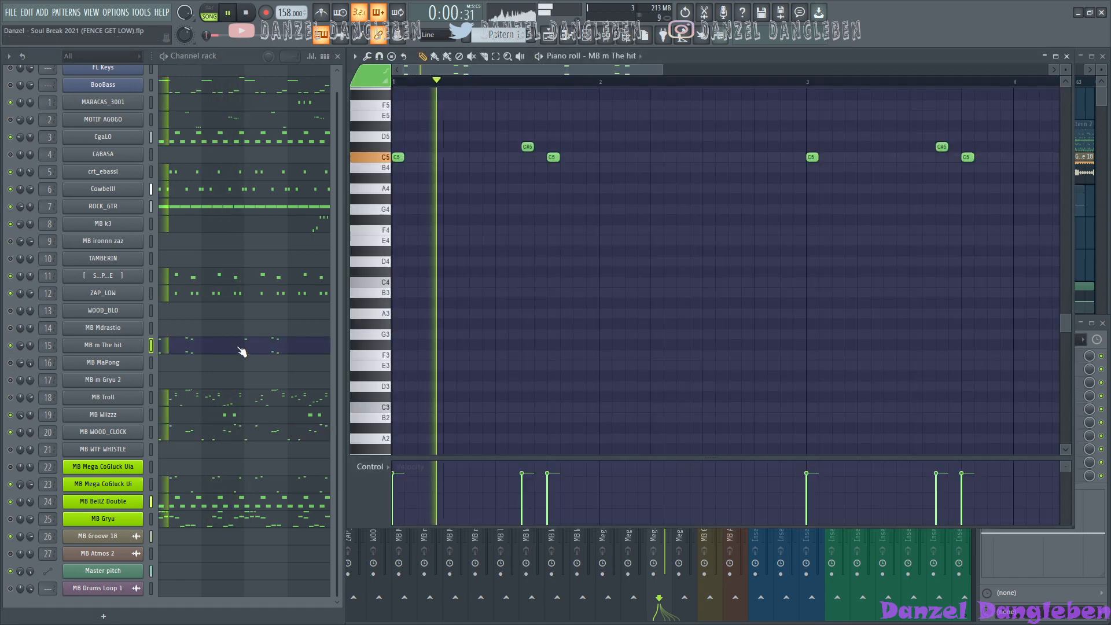
scroll(620, 348, "up", 5)
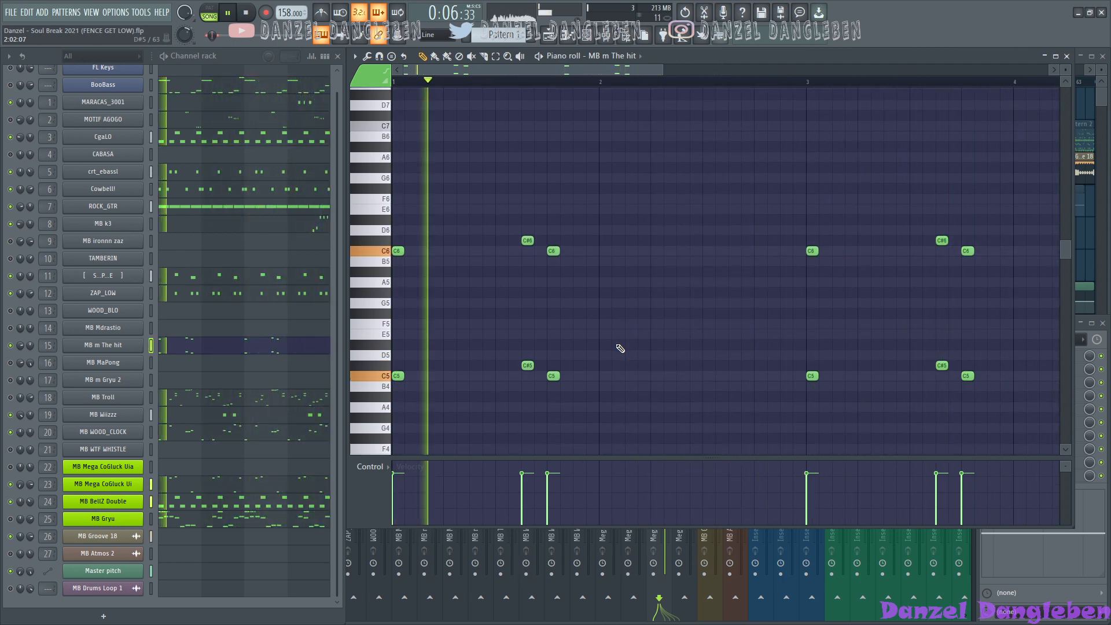
key("space")
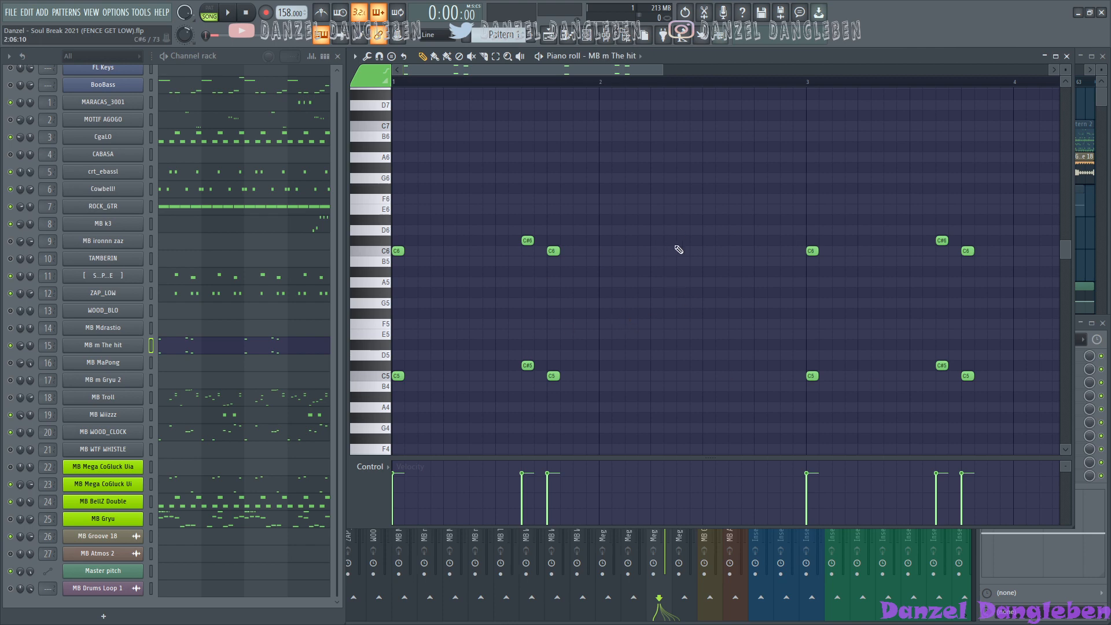
Step: Highlight the C6-octave notes of MB m The hit, deselect them and close the piano roll
left_click_drag(389, 260, 364, 240)
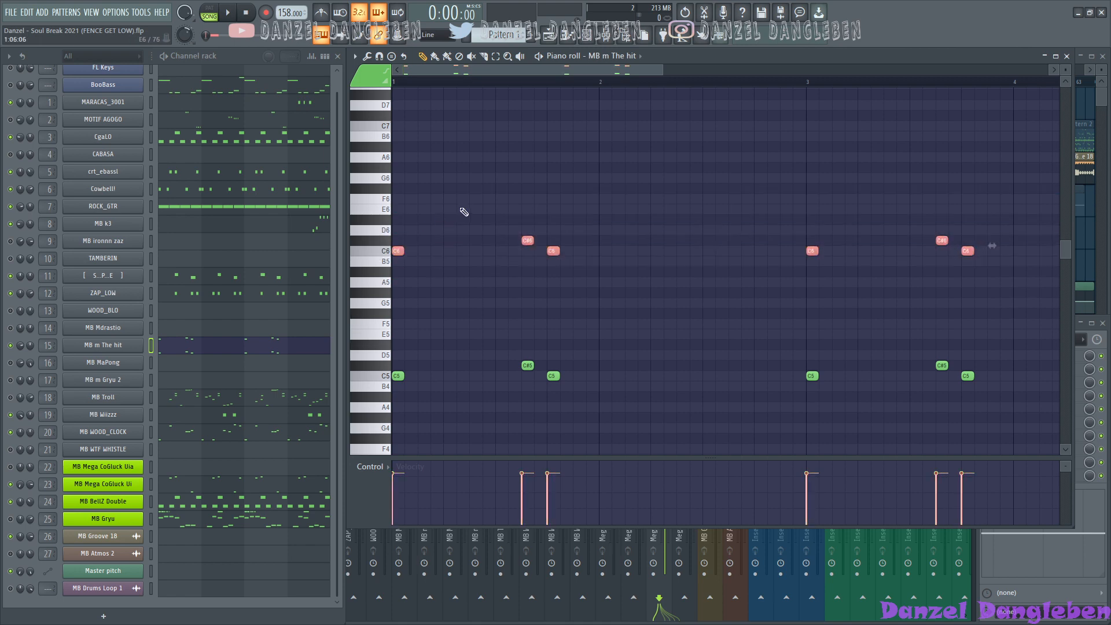
left_click(464, 212, "ctrl")
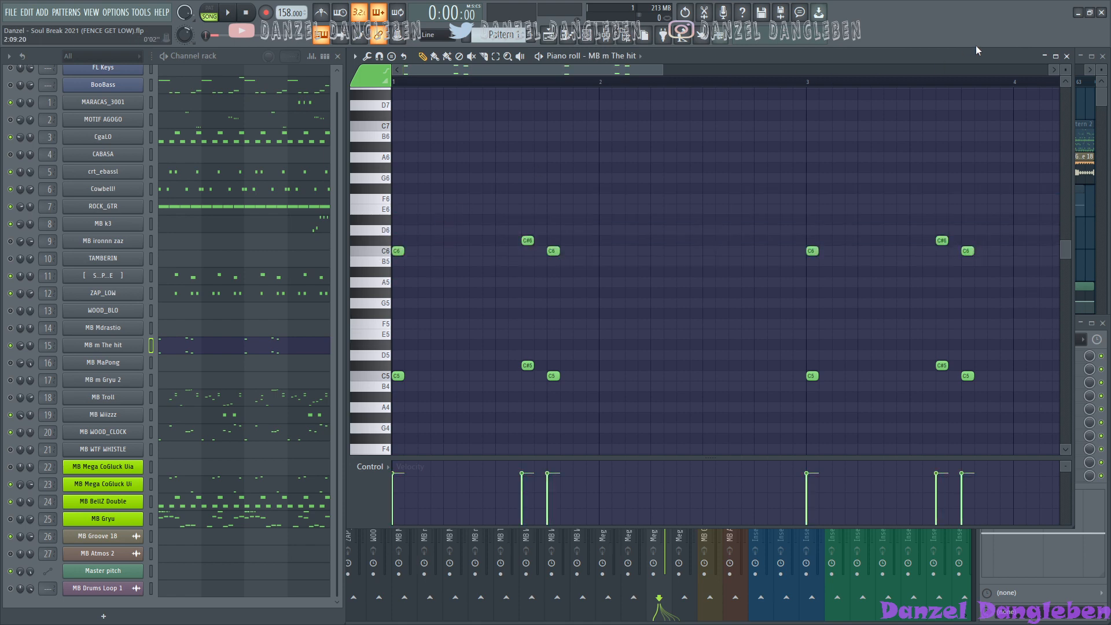
left_click(1067, 56)
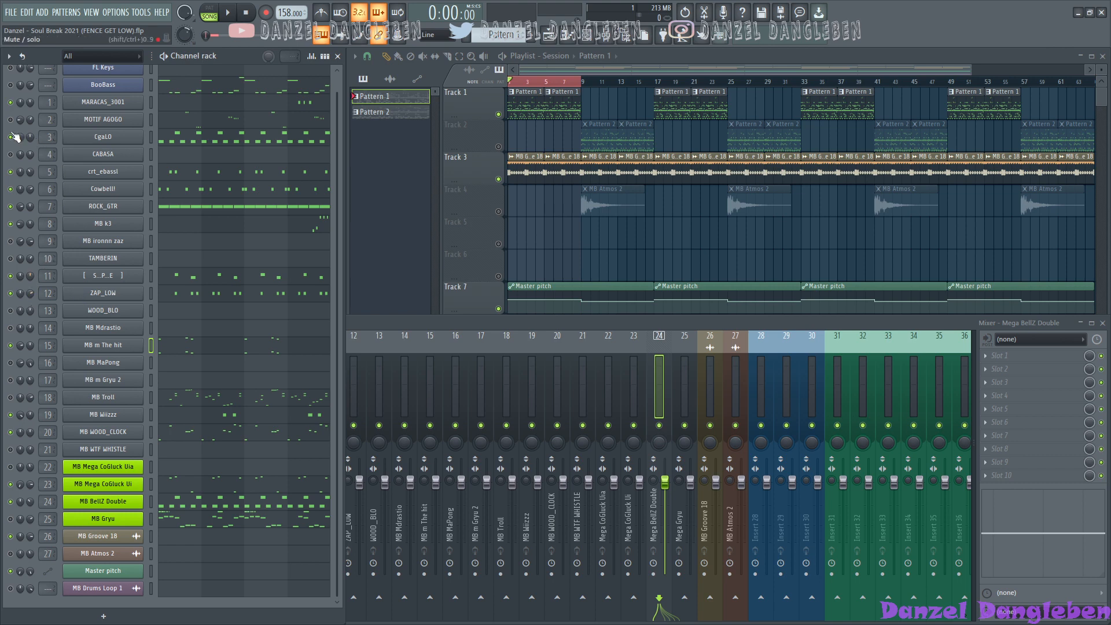
Step: Preview the loop while inspecting the MOTIF AGOGO notes in the piano roll and opening the channel's settings
left_click(290, 123)
key("space")
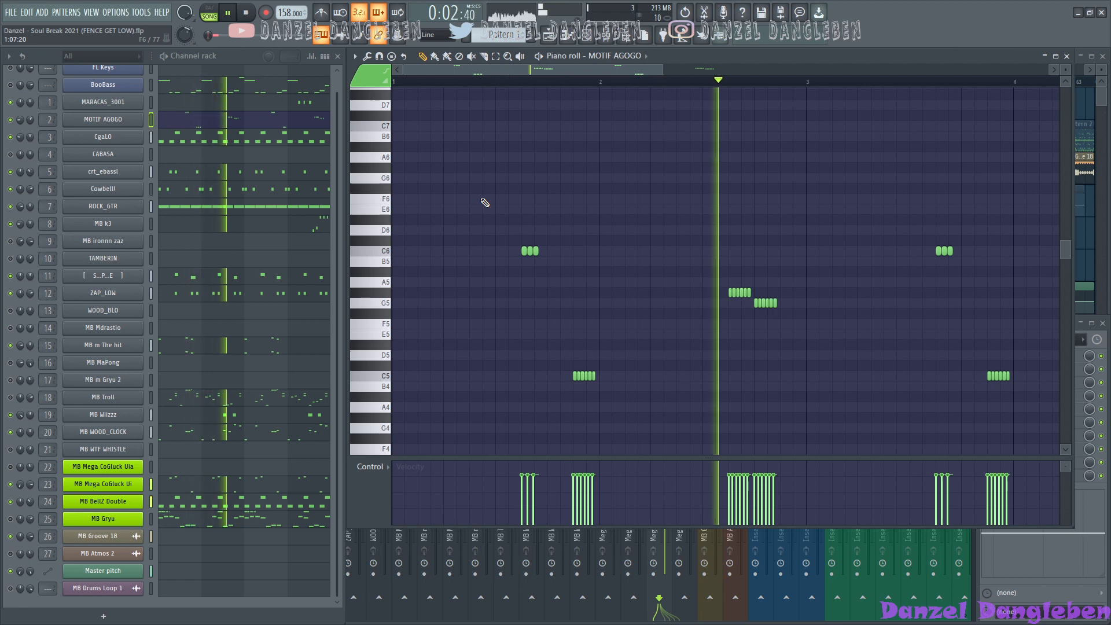
left_click(122, 125)
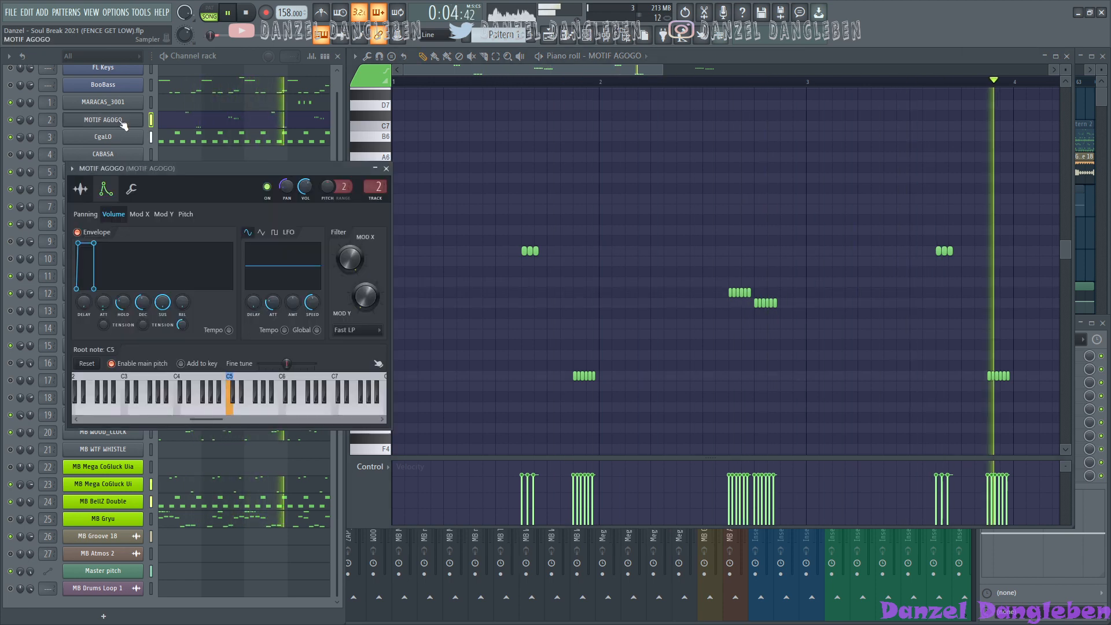
key("space")
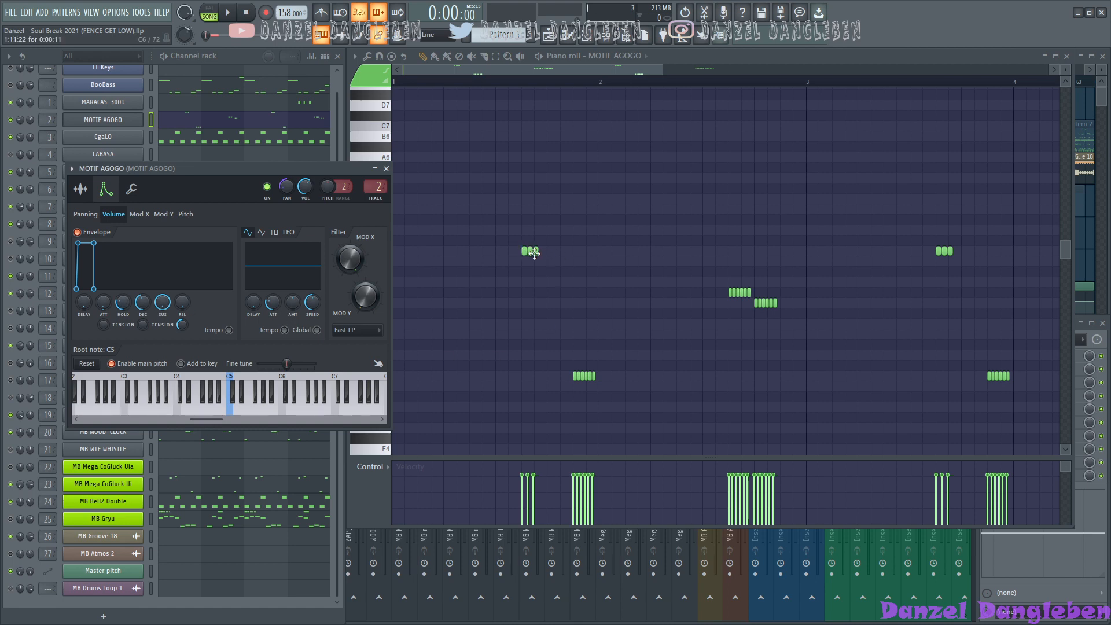
Step: Inspect the MOTIF AGOGO volume envelope and audition its sound with test notes, closing the channel settings when done
left_click(85, 192)
left_click(106, 189)
key("q")
key("q")
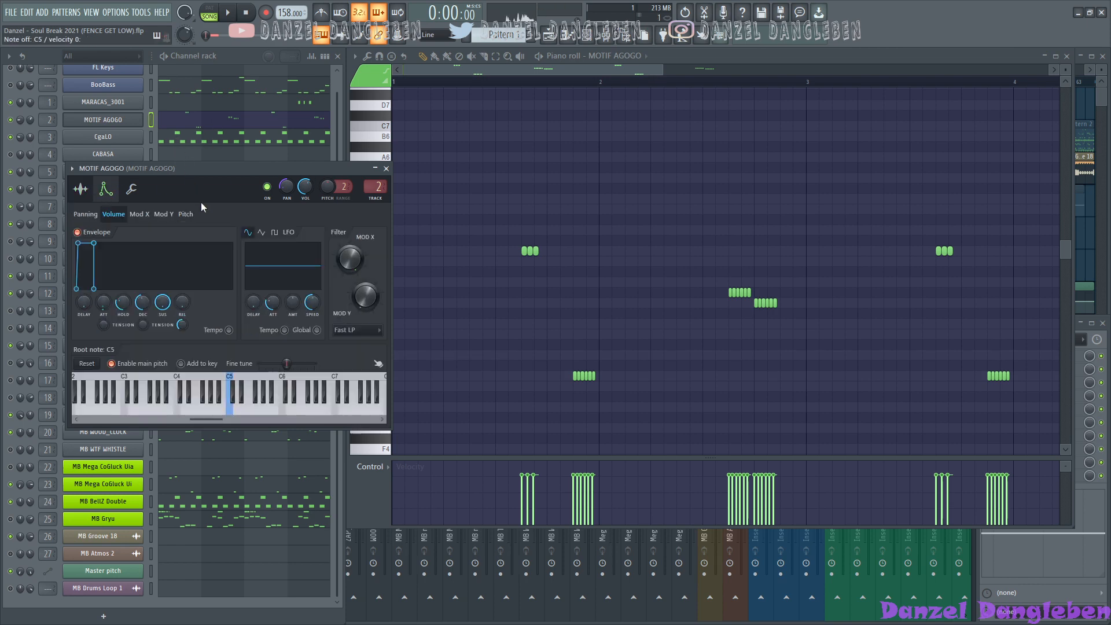
key("q")
key("q")
key("w")
left_click(387, 168)
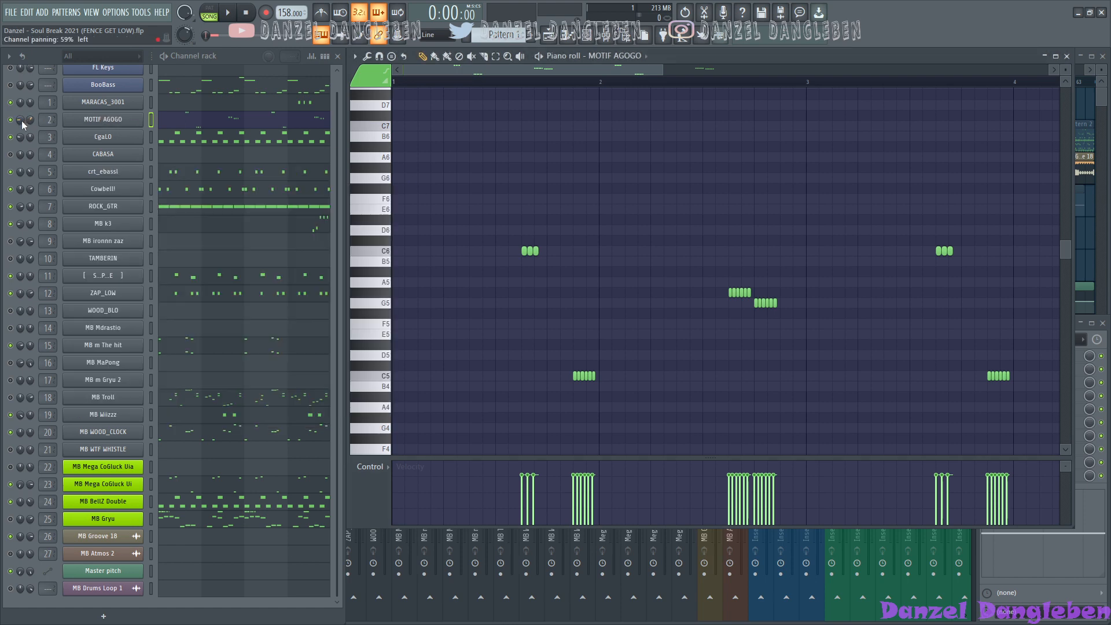
Step: Preview the loop again with the MOTIF AGOGO notes open, stopping playback after listening
key("space")
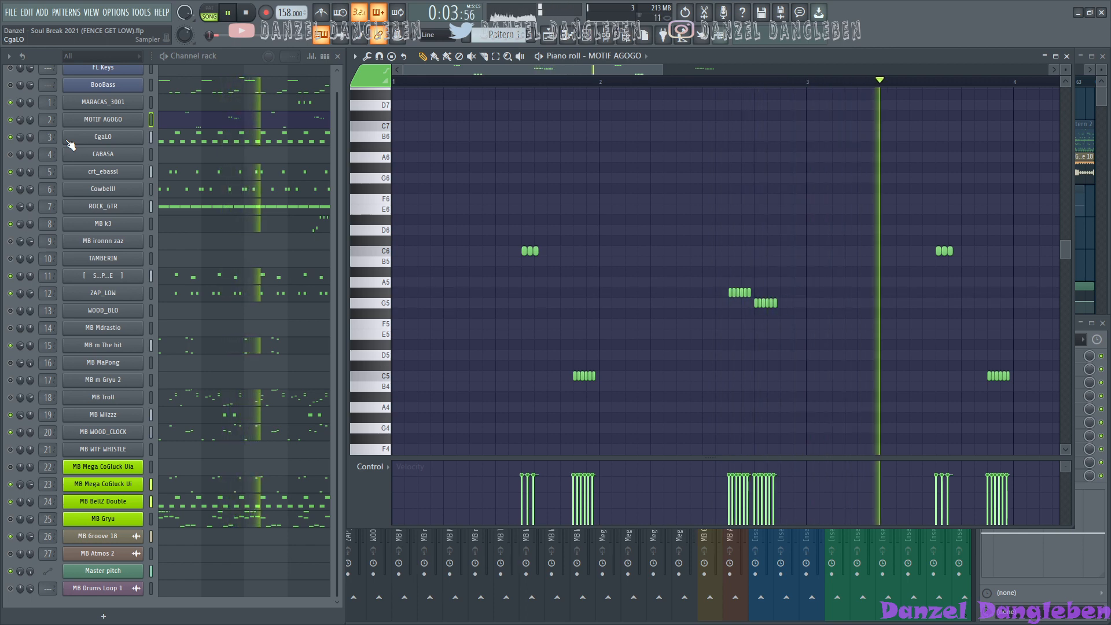
scroll(256, 247, "up", 1)
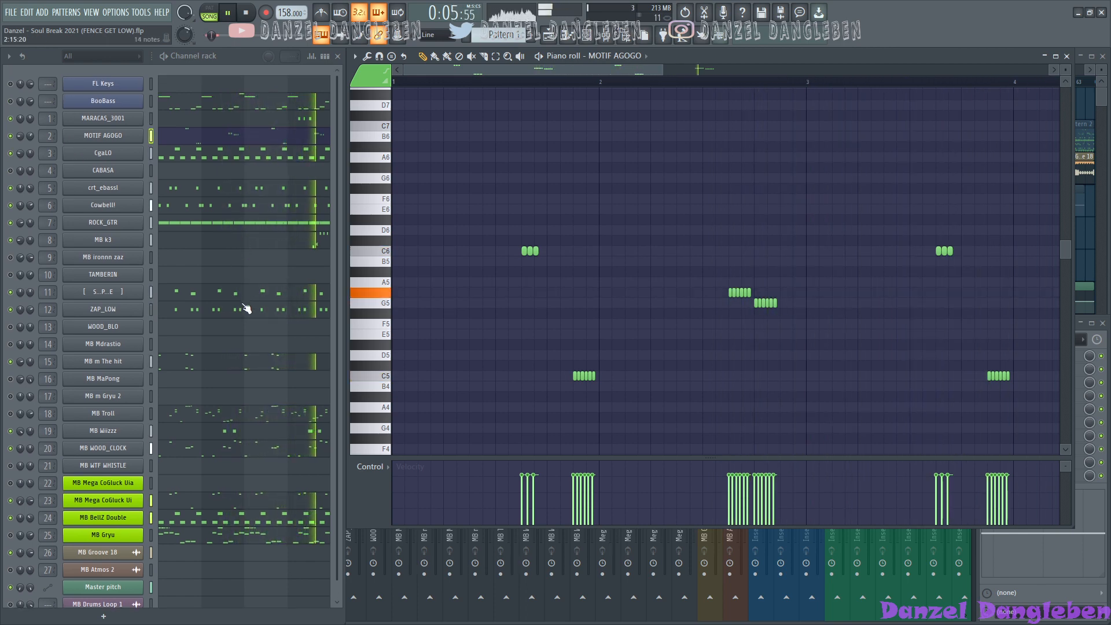
key("space")
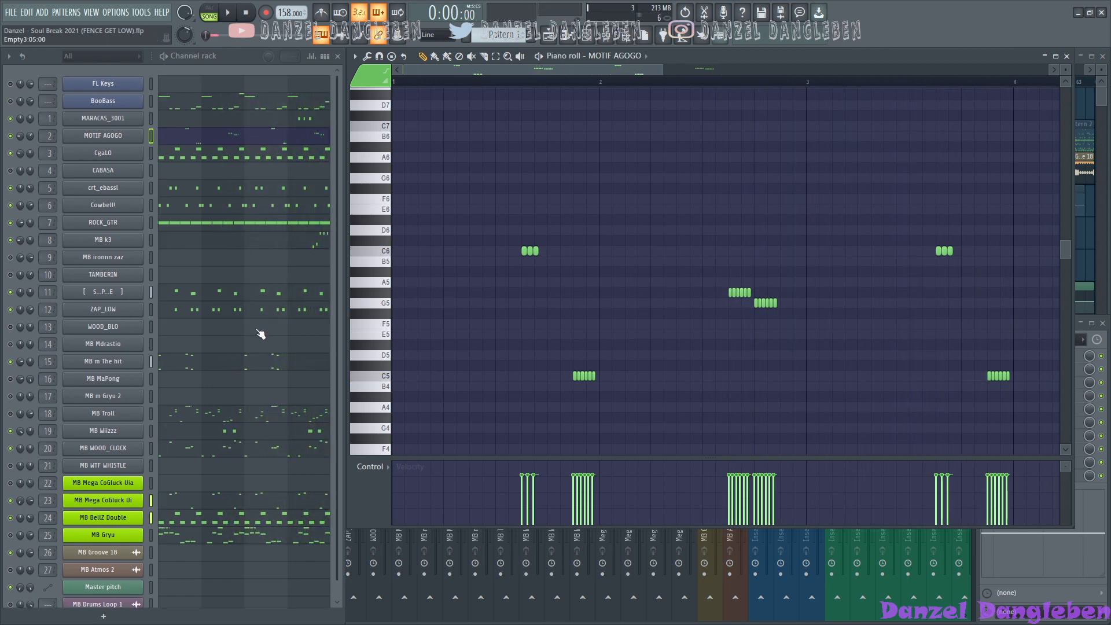
scroll(260, 333, "down", 1)
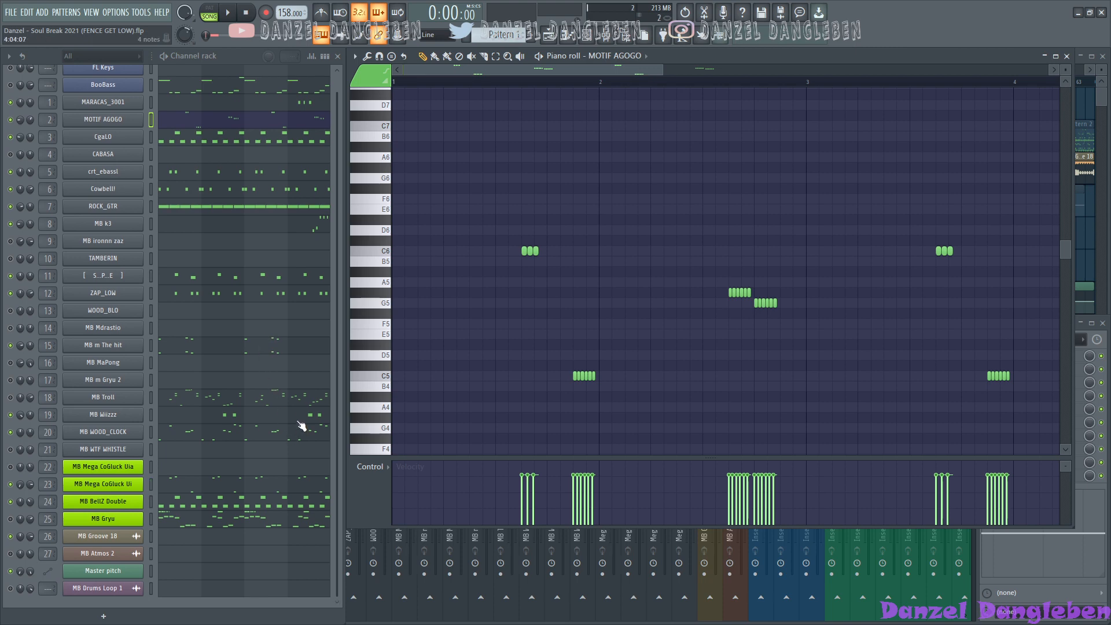
Step: Open the MB Troll notes in the piano roll and preview the loop while following them
left_click(260, 405)
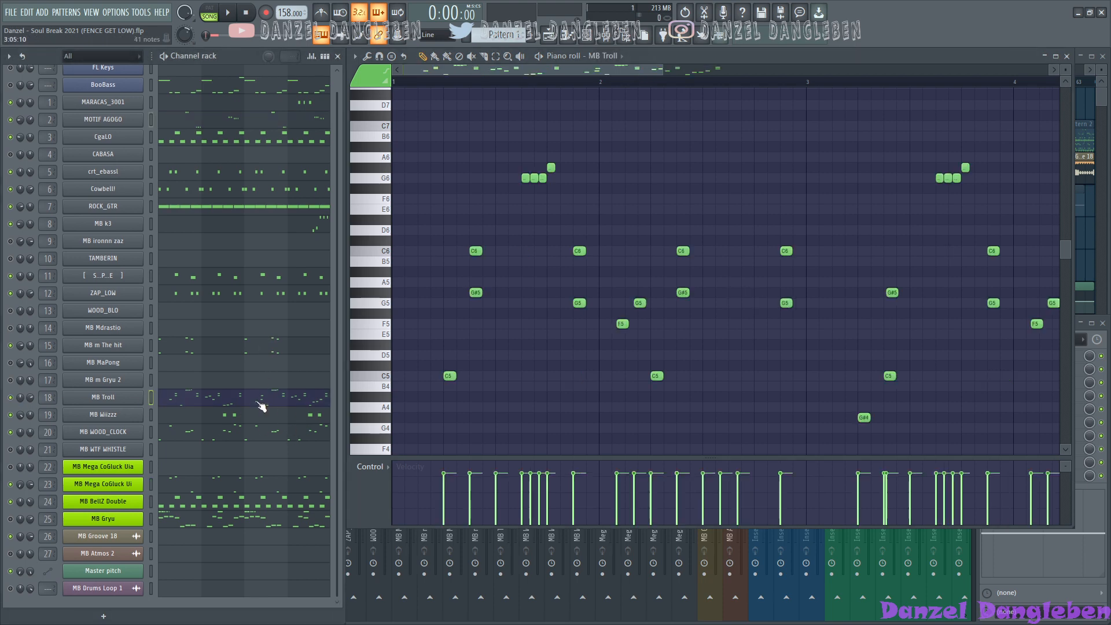
key("space")
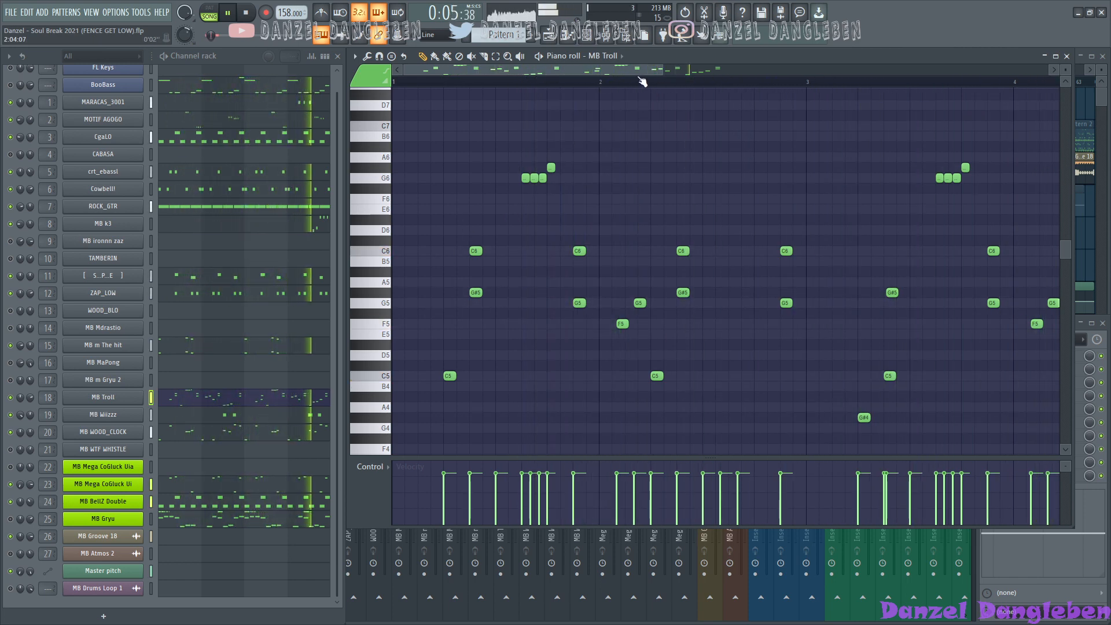
left_click_drag(622, 70, 551, 79)
key("space")
left_click_drag(733, 56, 780, 57)
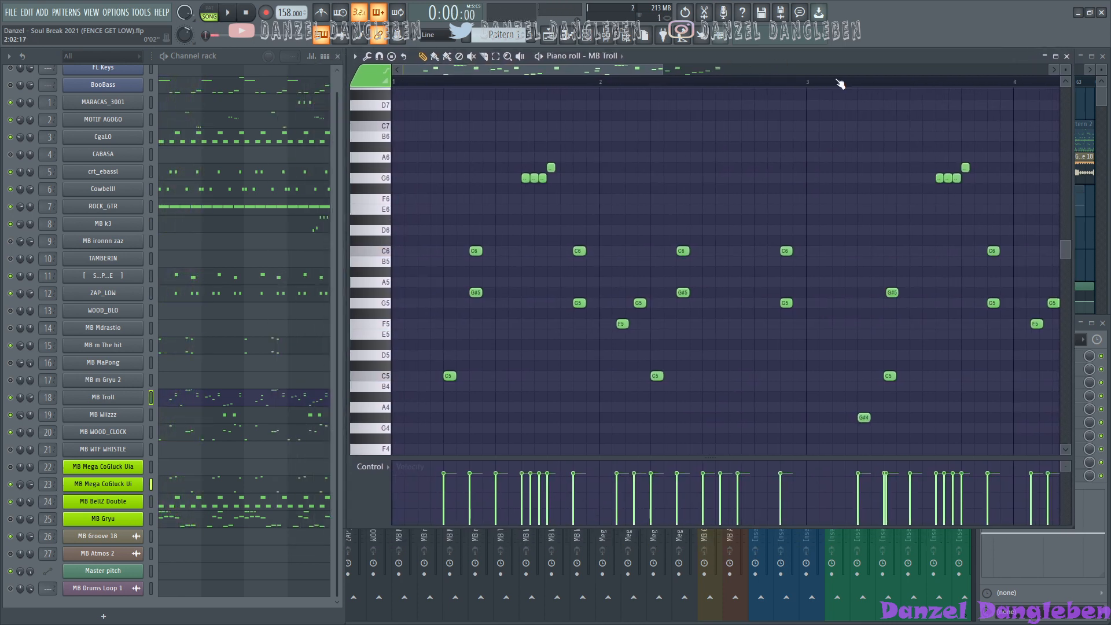
Step: Narrow the piano roll window and examine the MB Troll notes from bar 1 through bar 4
left_click_drag(1070, 147, 881, 161)
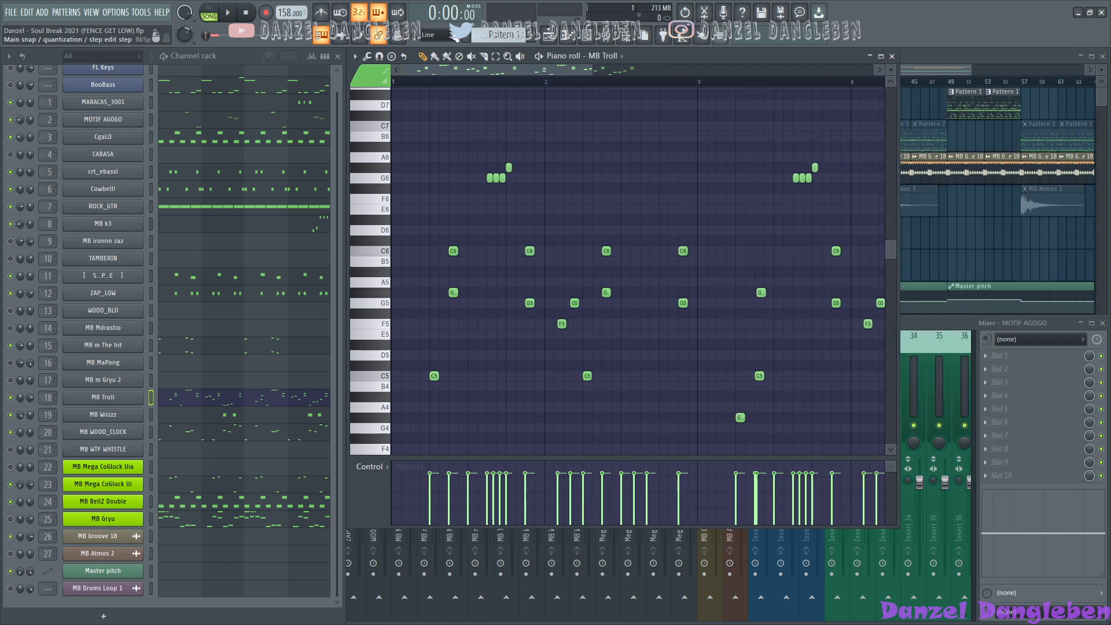
left_click_drag(589, 68, 480, 70)
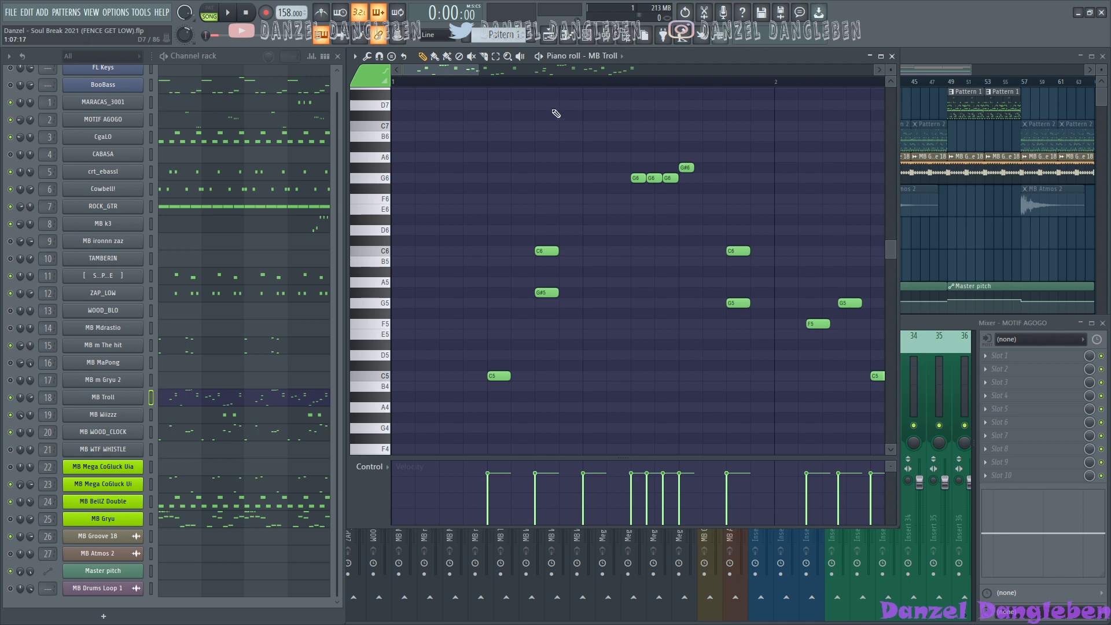
left_click_drag(479, 70, 581, 78)
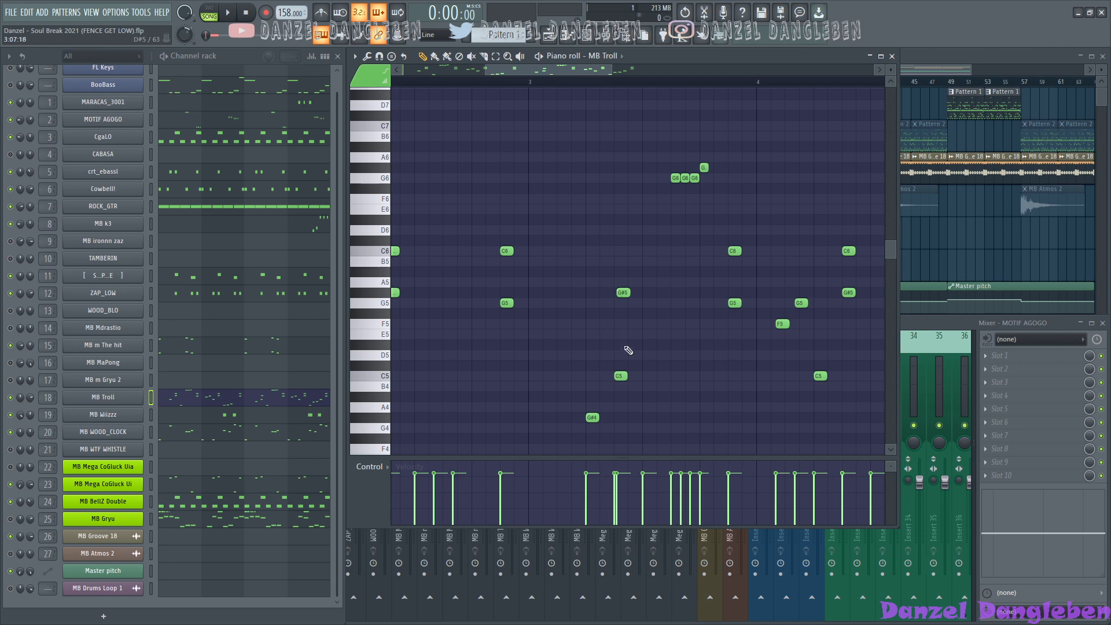
Step: Select MB Troll's paired C5 and G#5 notes in bar 3 and audition their slightly offset timing with the Playback tool
left_click_drag(630, 391, 615, 289)
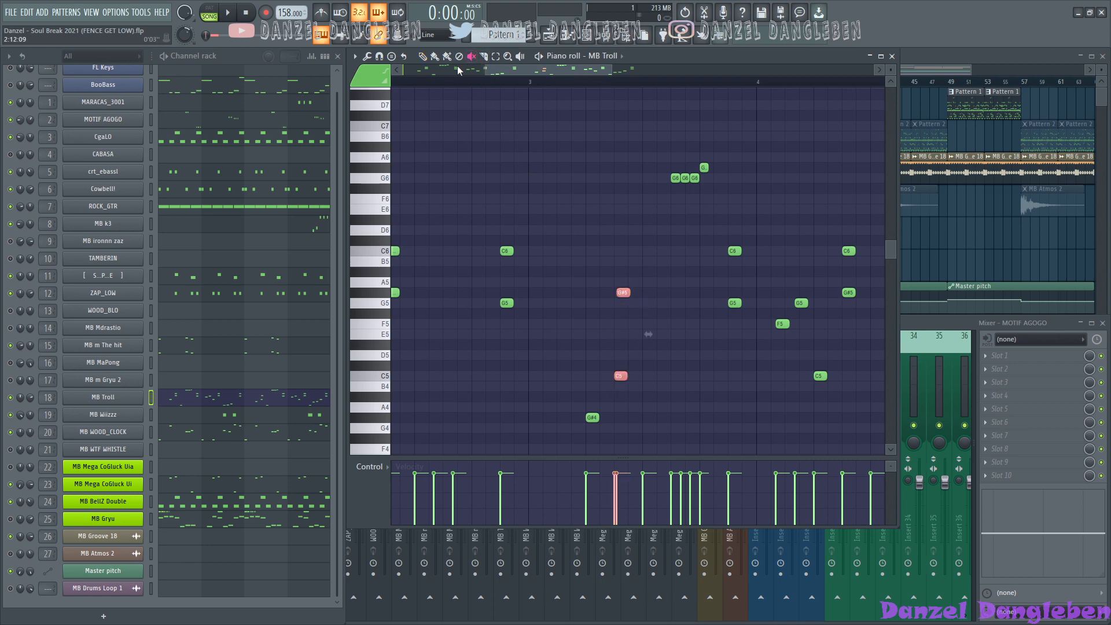
left_click(521, 55)
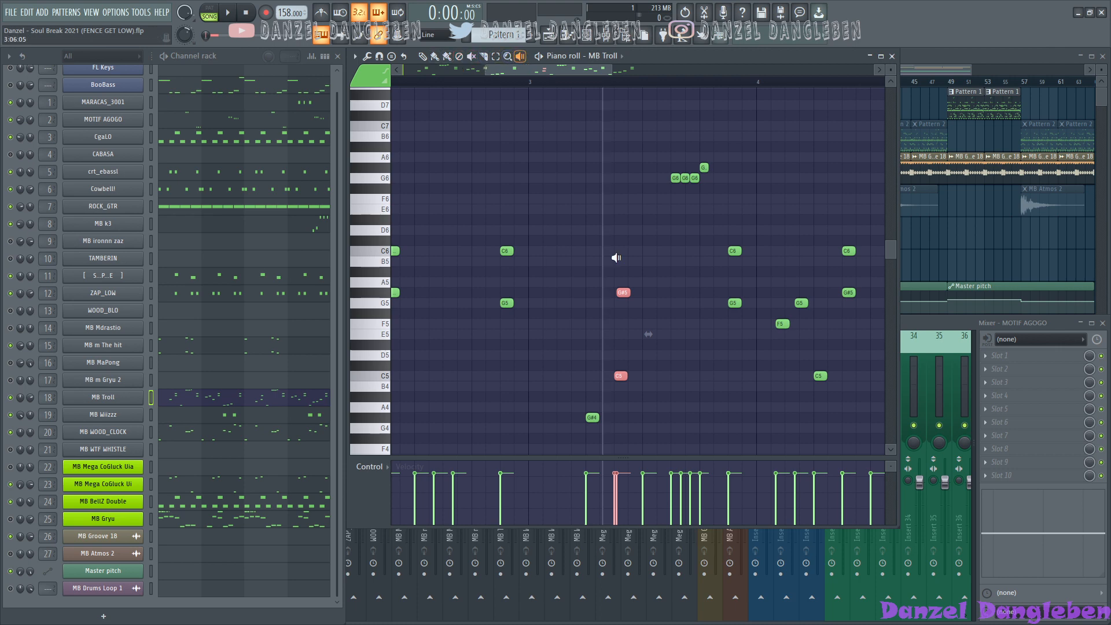
left_click(618, 305)
left_click(614, 312)
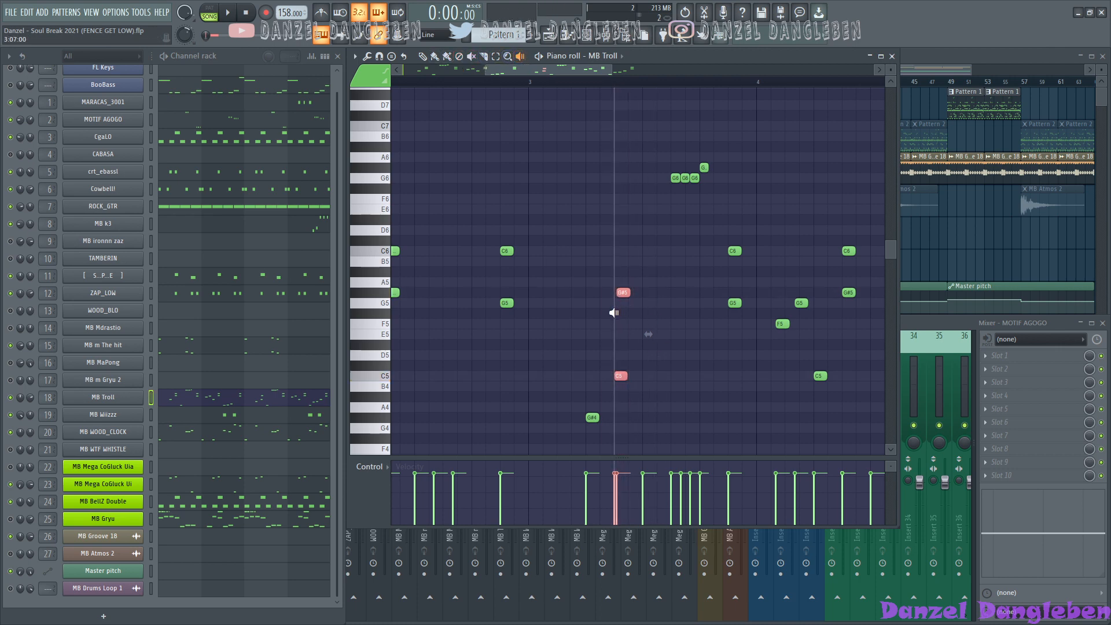
left_click(614, 313)
left_click(614, 313)
left_click(618, 312)
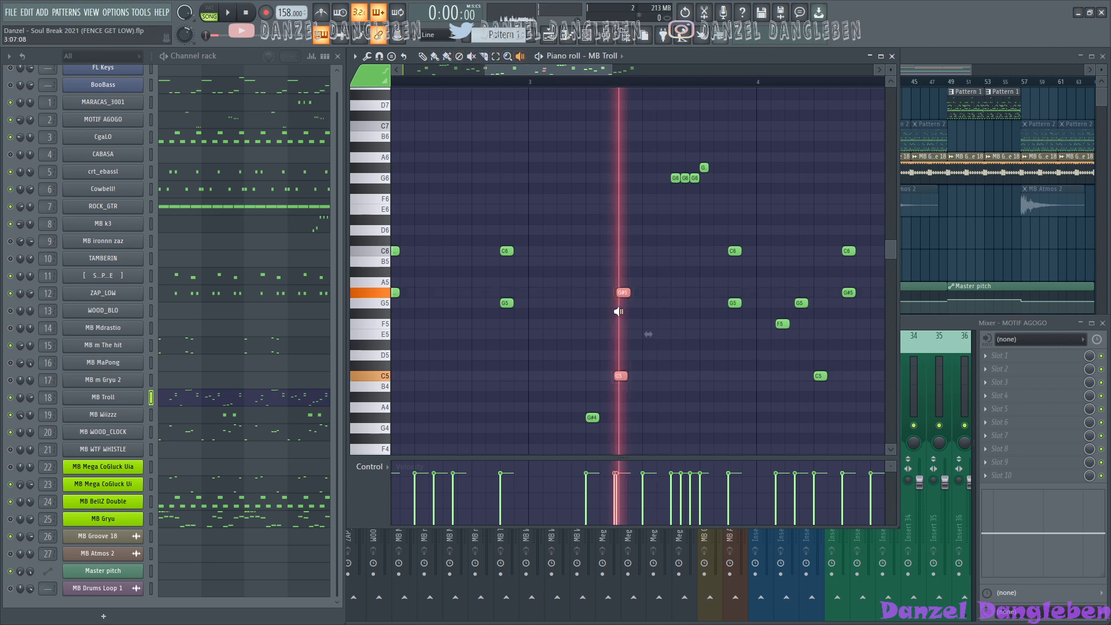
left_click_drag(619, 312, 614, 313)
left_click_drag(614, 313, 518, 359)
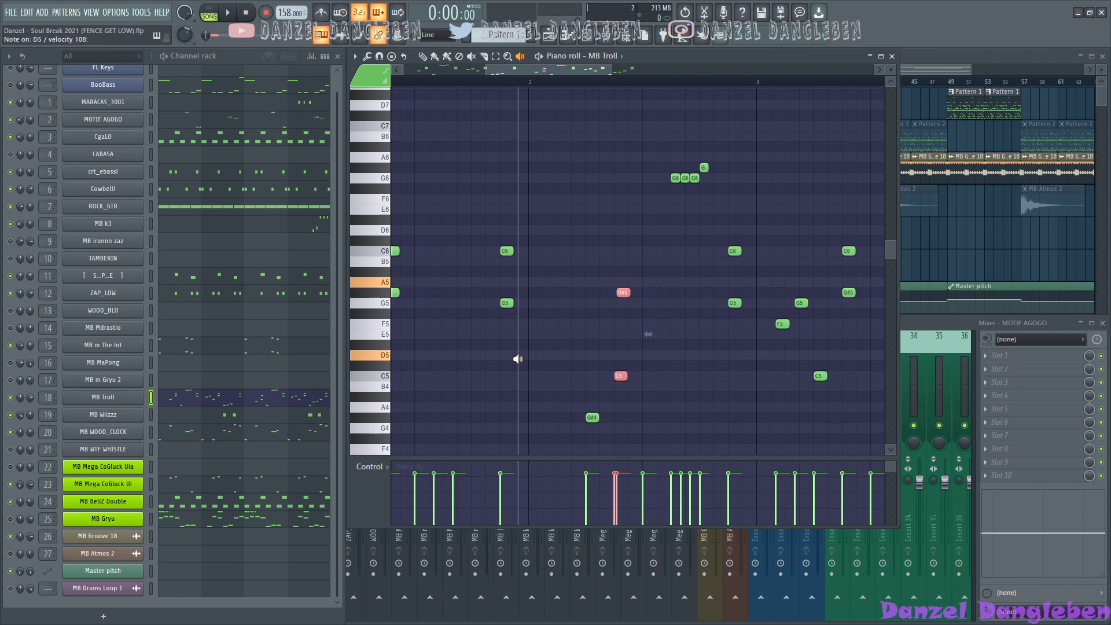
Step: Switch back to the Draw tool and review the last bars of the MB Troll notes, closing the piano roll when done
left_click(423, 56)
left_click_drag(591, 69, 653, 70)
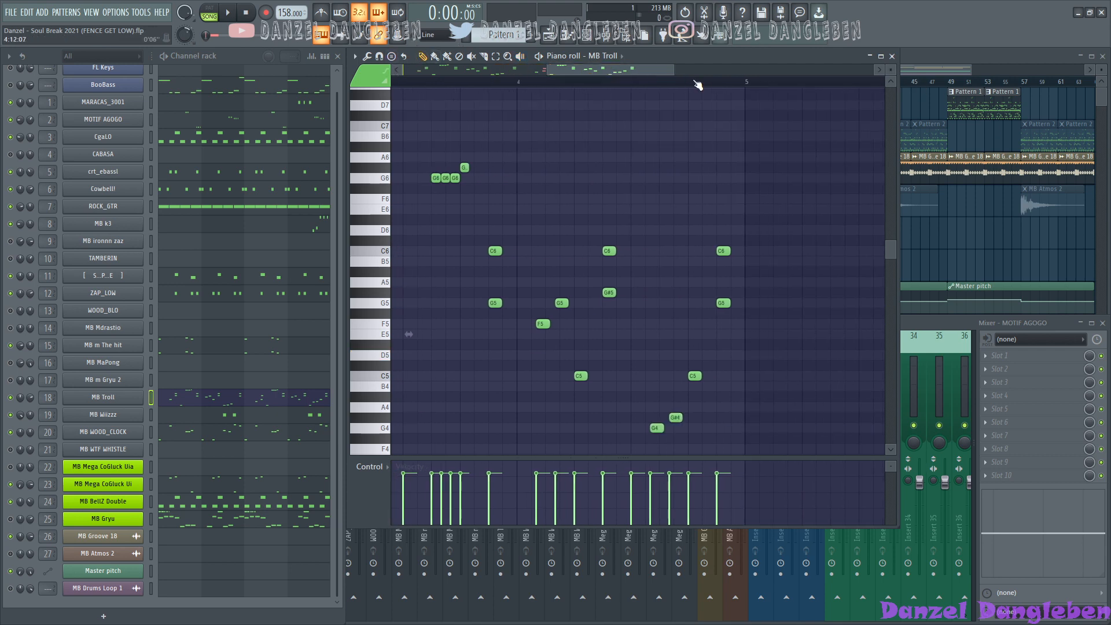
left_click(892, 56)
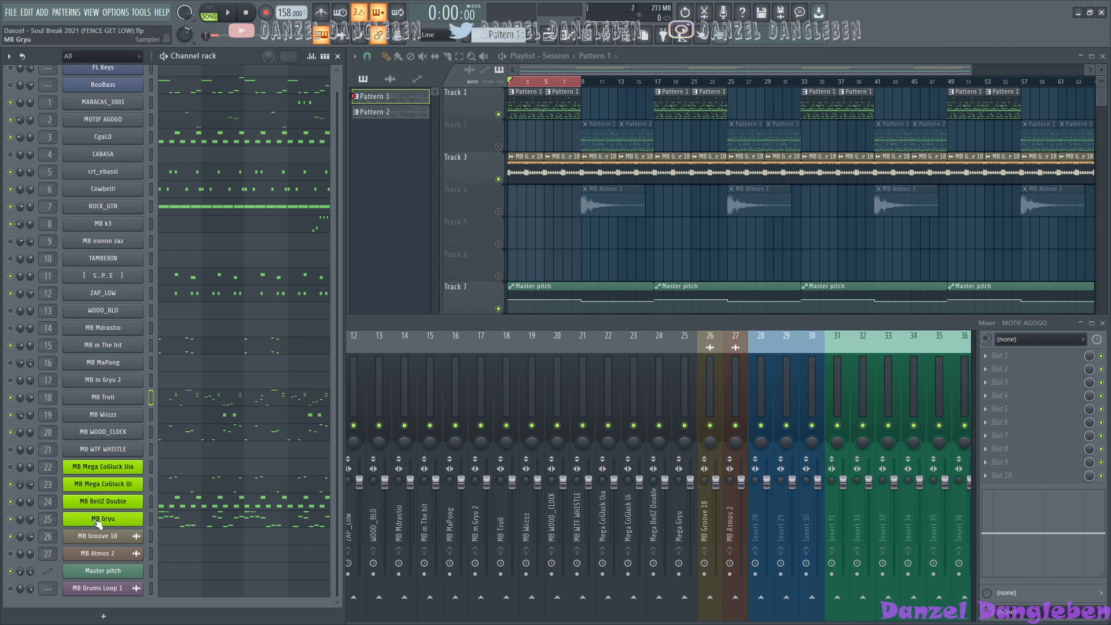
Step: Compare the MB Troll notes with the MB Gryu notes by alternating between both channels in the piano roll
left_click(151, 519)
left_click(240, 403)
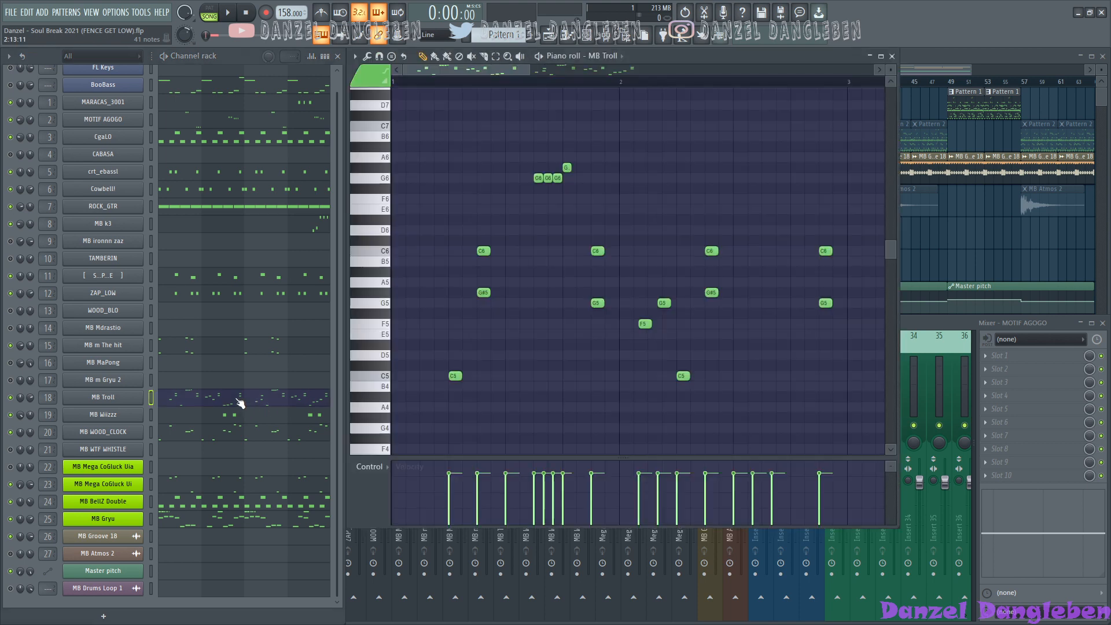
left_click(250, 519)
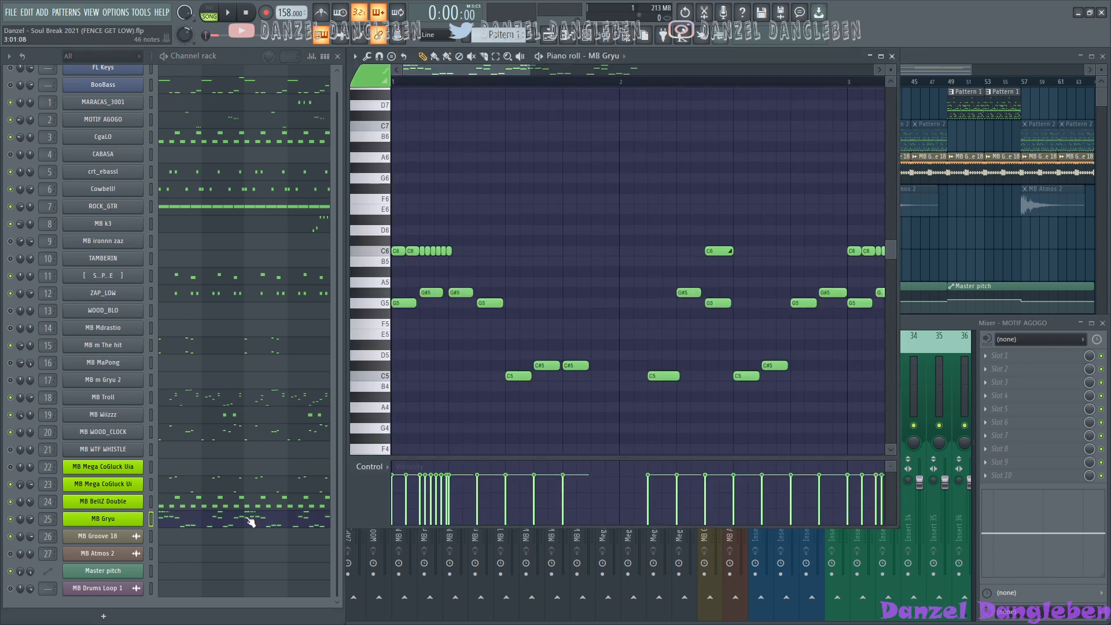
left_click(254, 399)
left_click(223, 518)
left_click(892, 56)
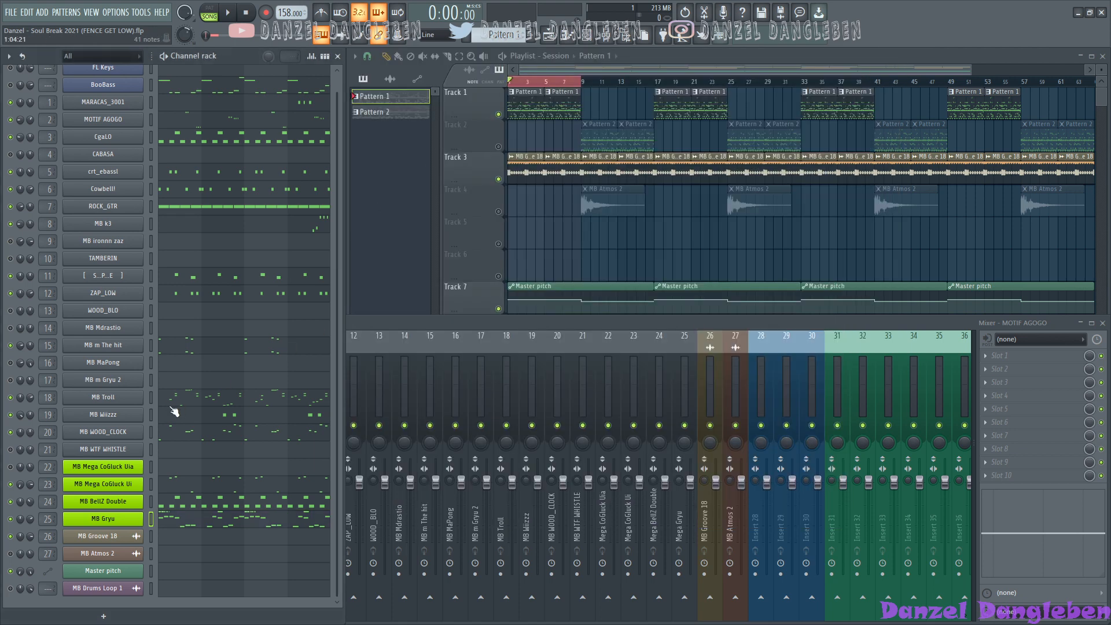
Step: Preview the loop while watching the mixer levels, and examine the MB Gryu melody in the piano roll
scroll(174, 411, "up", 1)
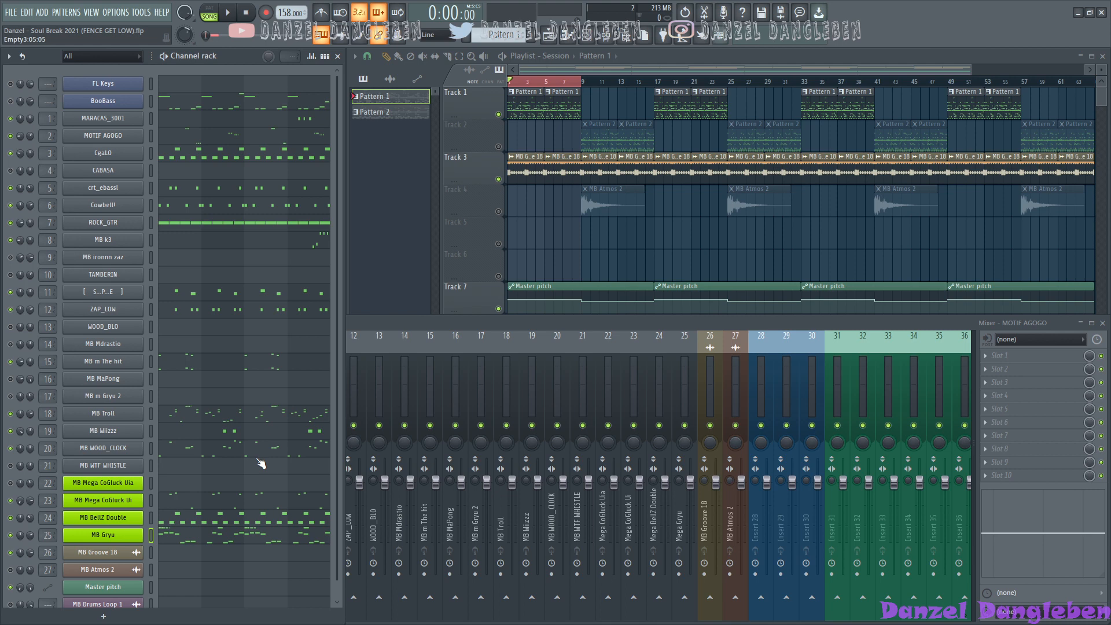
key("space")
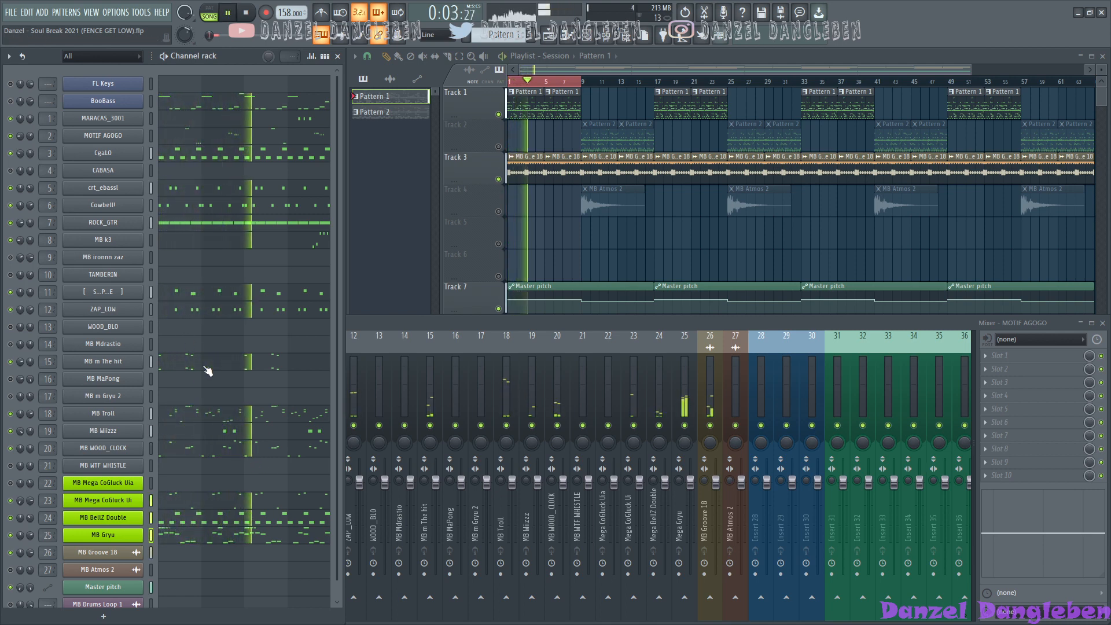
key("space")
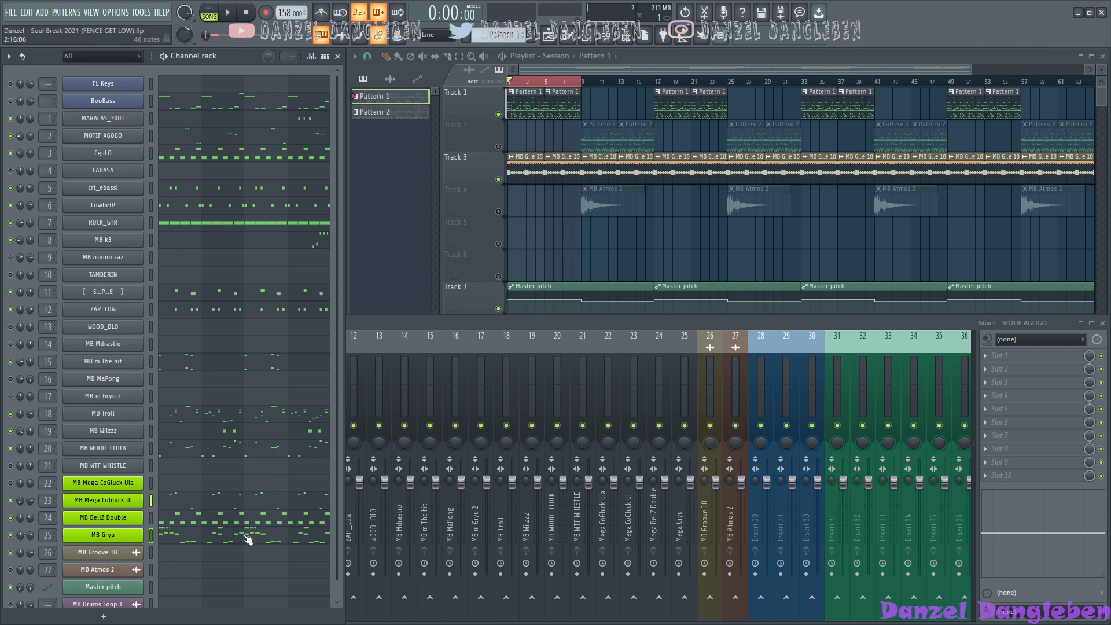
left_click(248, 539)
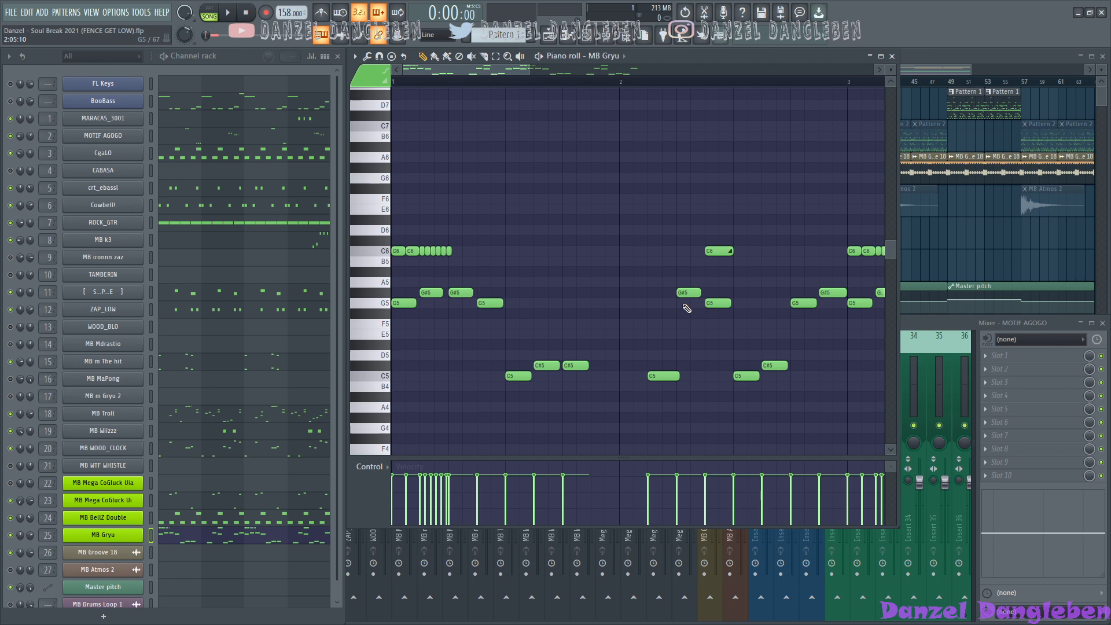
left_click(892, 56)
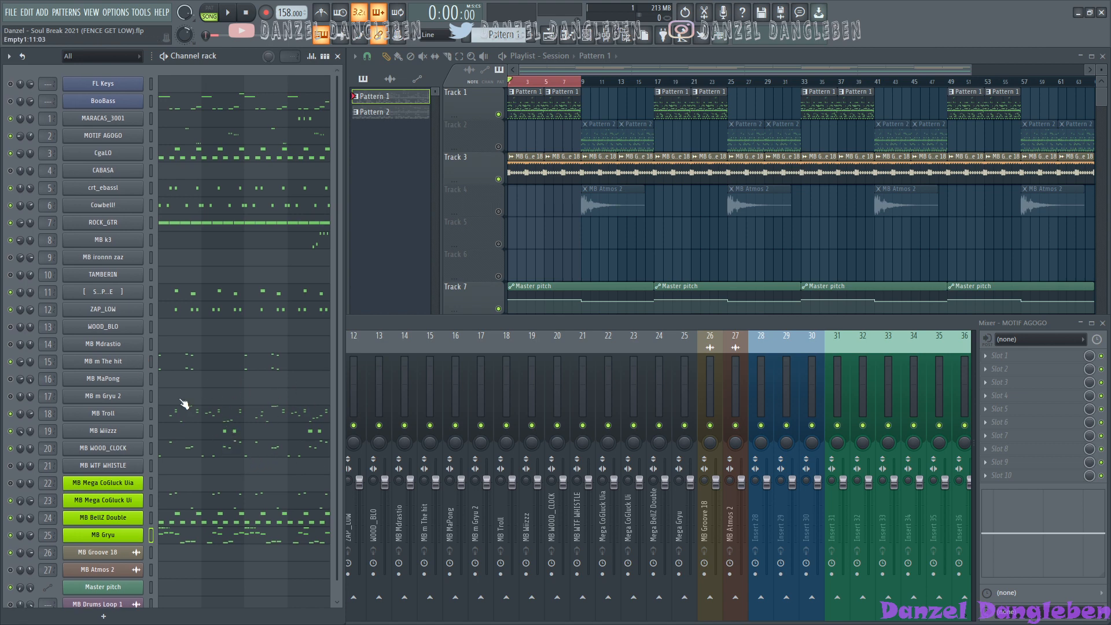
Step: Switch the channel rack to Pattern 2 and look over its channels
left_click(379, 115)
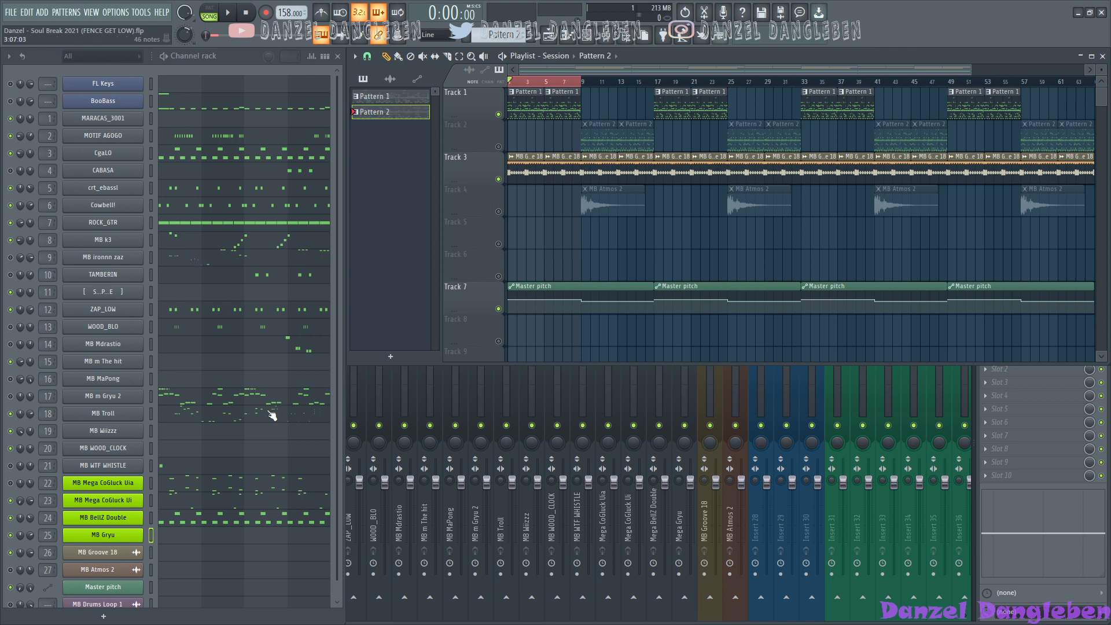
scroll(252, 486, "down", 1)
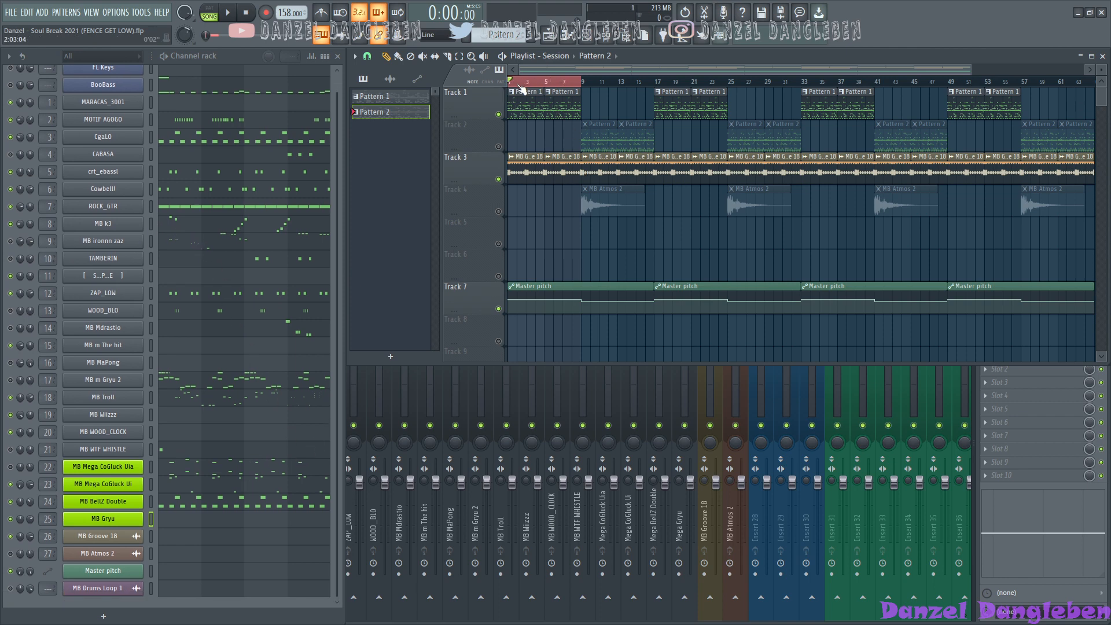
Step: Move the playback selection to bars 9 through 16, unmute Track 4 and select its first MB Atmos 2 clip
left_click_drag(519, 86, 586, 91)
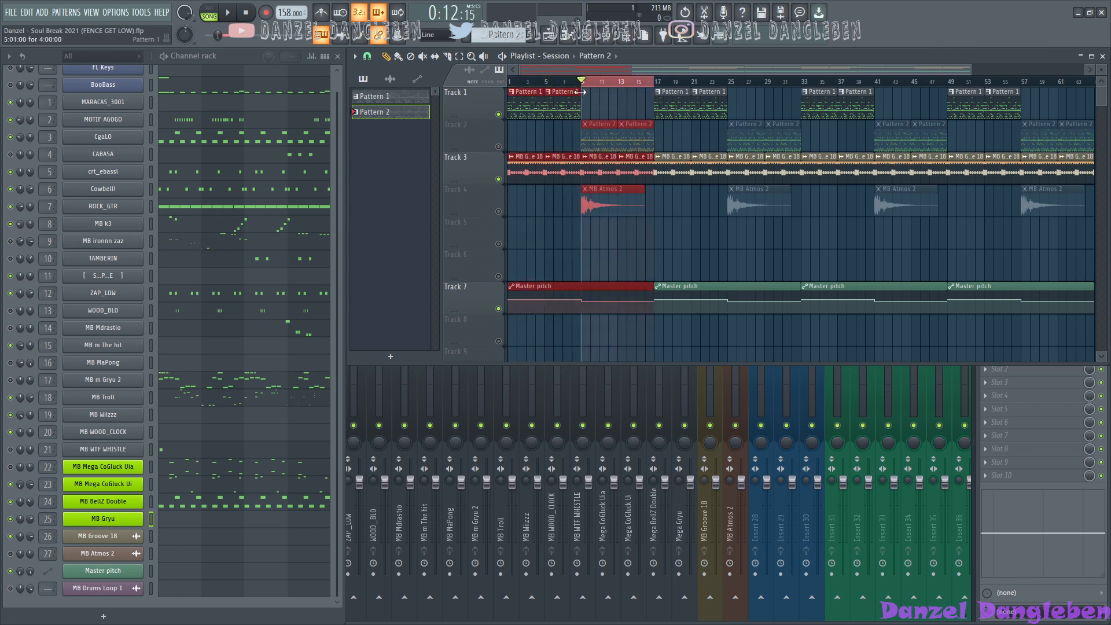
left_click(499, 212)
left_click(579, 229)
left_click(595, 204)
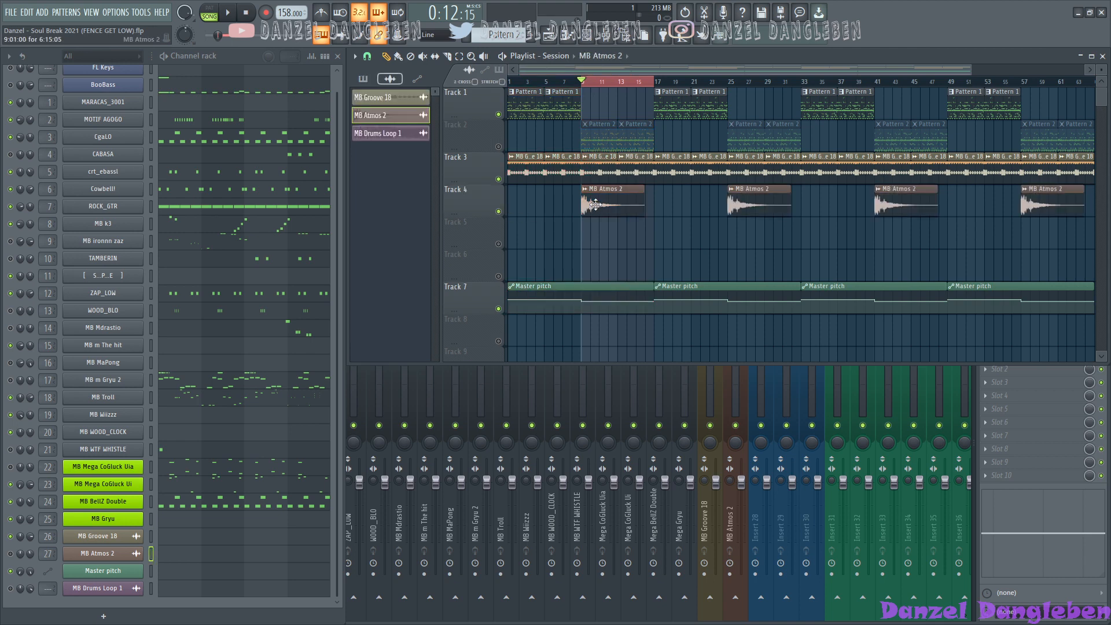
Step: Solo Track 4 to preview MB Atmos 2, and re-enable all tracks to preview the full Pattern 2 section
left_click(152, 552)
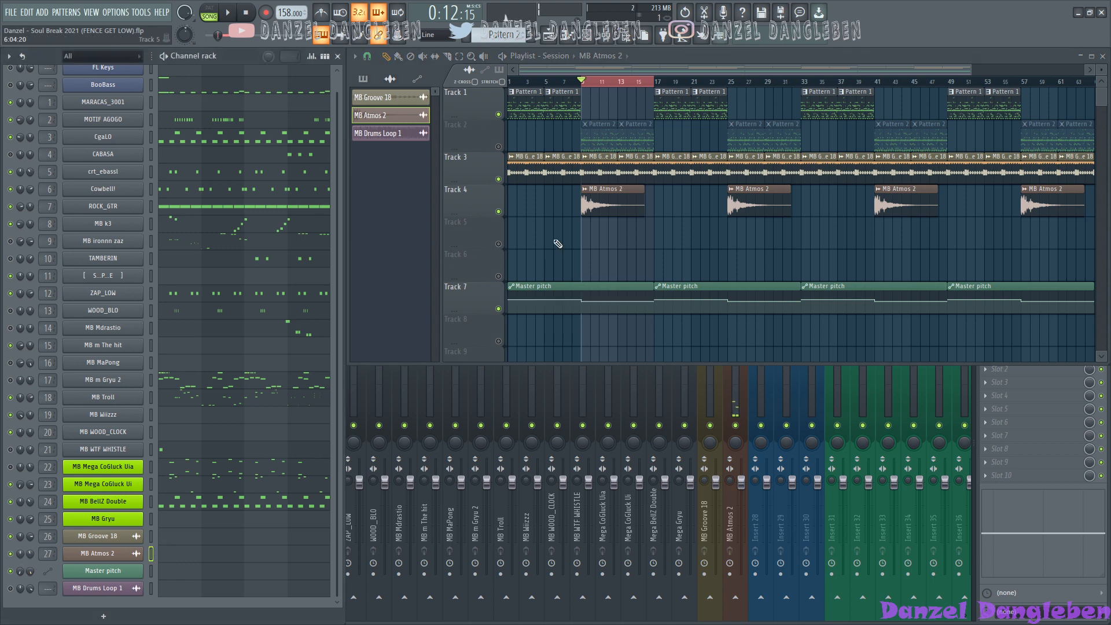
left_click(503, 216, "ctrl")
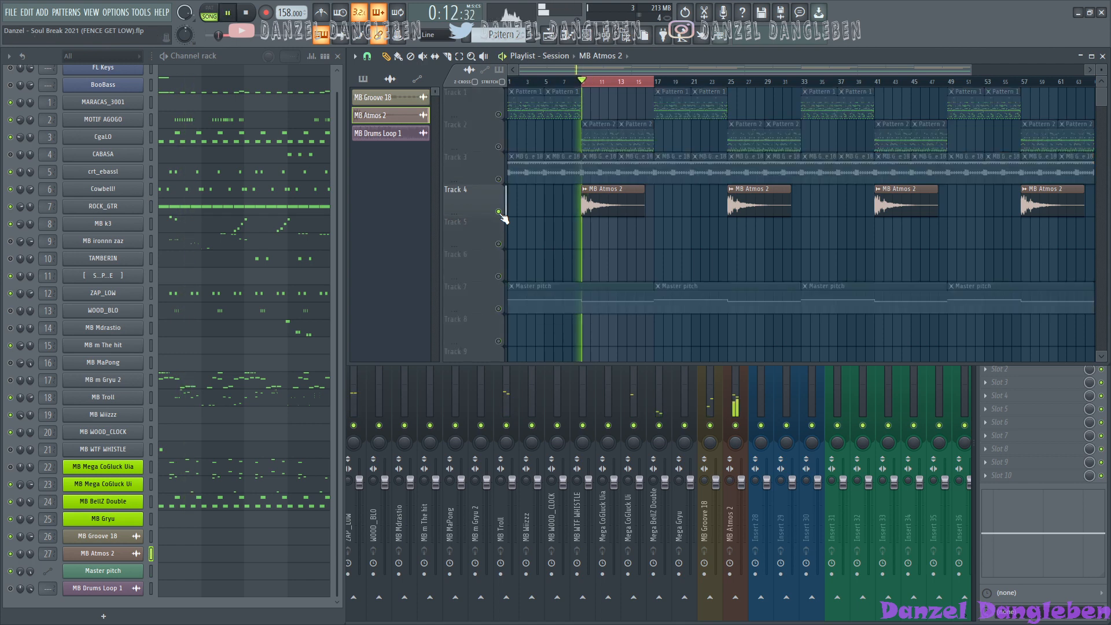
left_click(499, 212, "ctrl")
key("space")
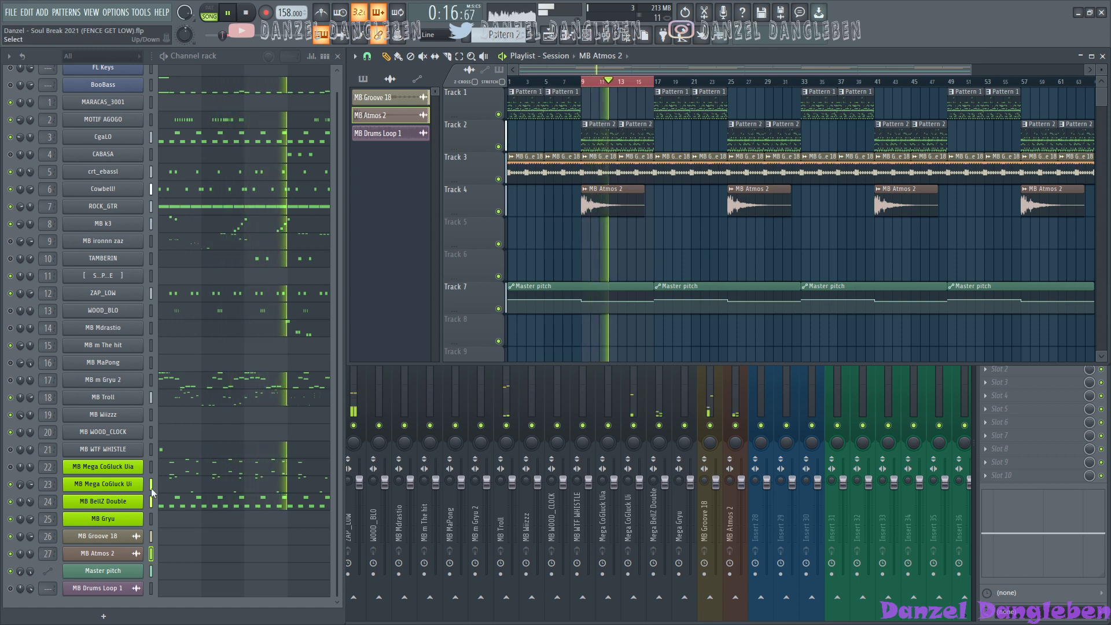
key("space")
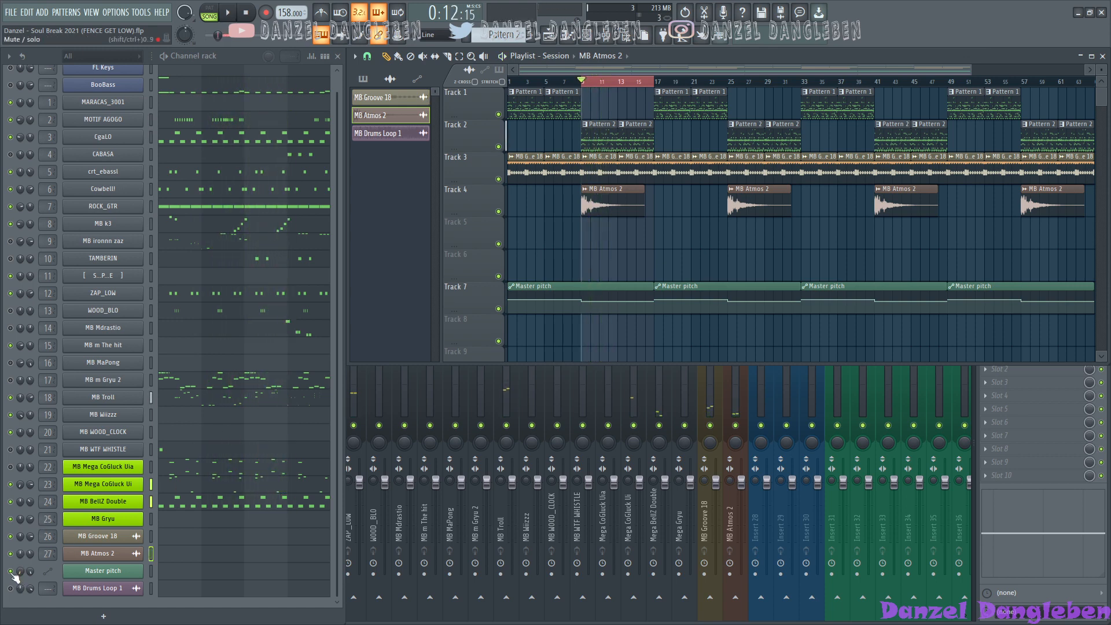
Step: Reduce the active channels to MB Groove 18, MB Atmos 2 and Master pitch, adding MB BellZ Double and previewing its notes in the piano roll
left_click(10, 537)
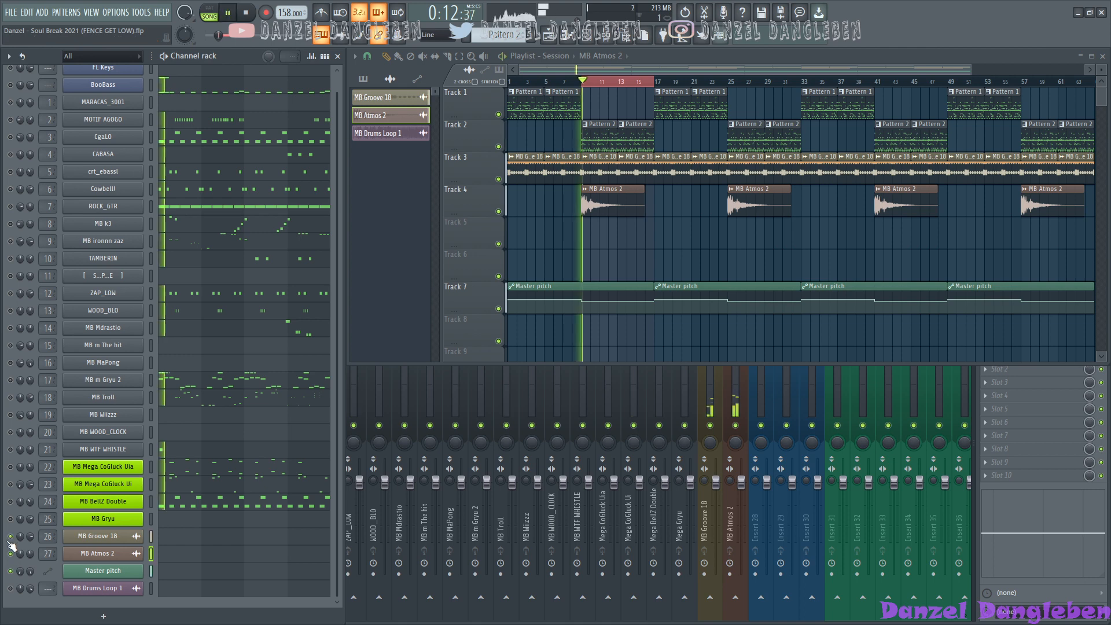
left_click(244, 504)
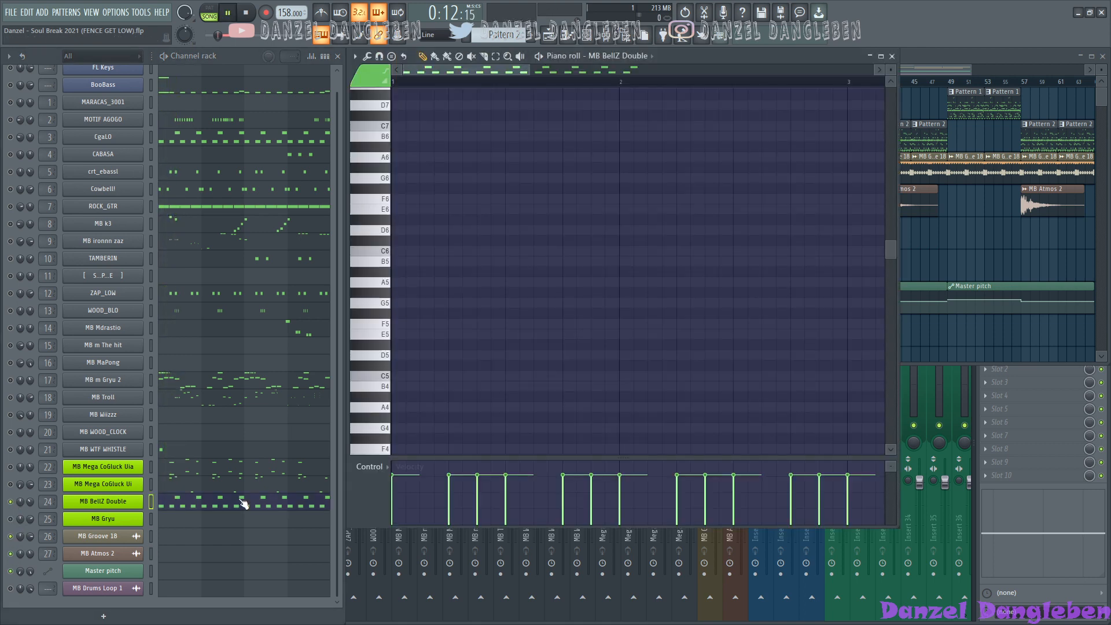
key("space")
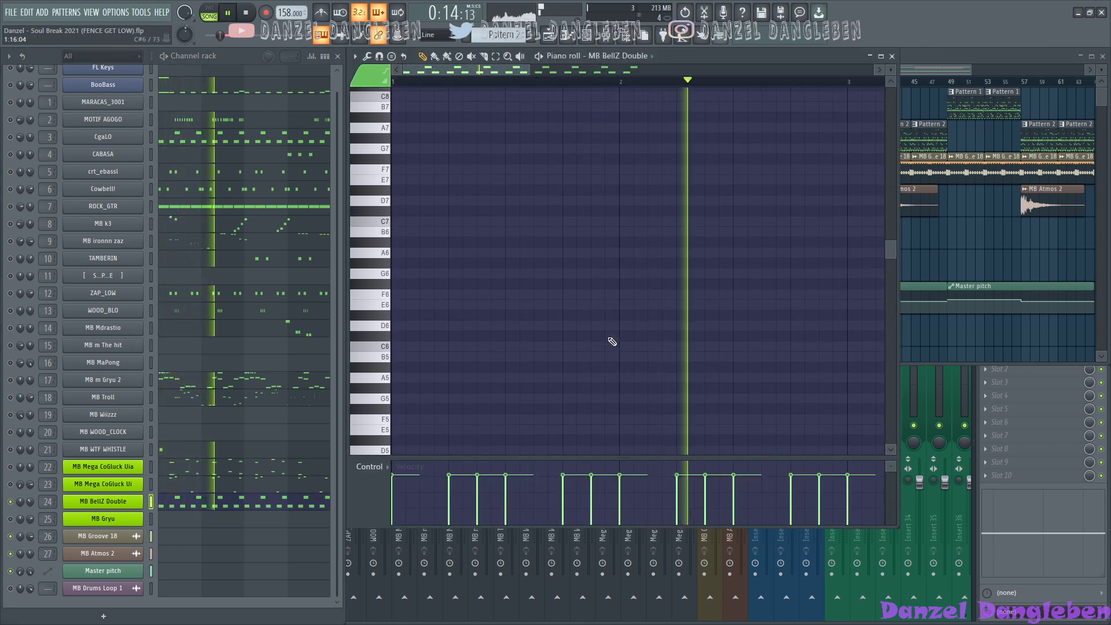
scroll(613, 340, "down", 10)
key("space")
key("space")
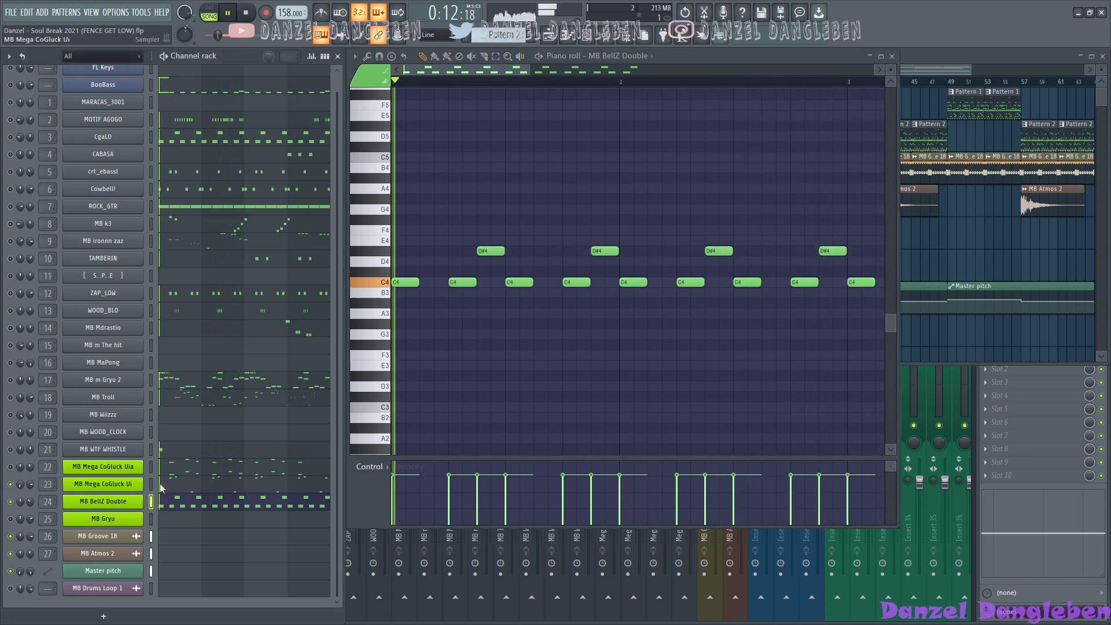
Step: Add MB Mega CoGluck Ui and Uia to the loop, previewing their notes in a piano roll widened and zoomed out to four bars
left_click(160, 484)
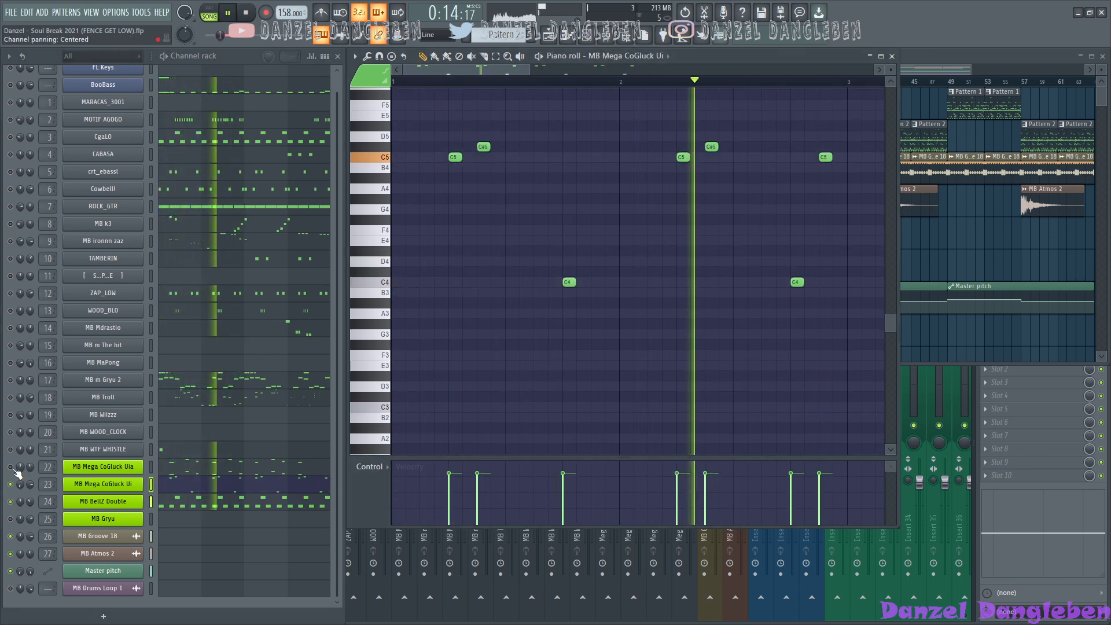
key("space")
left_click(208, 468)
key("space")
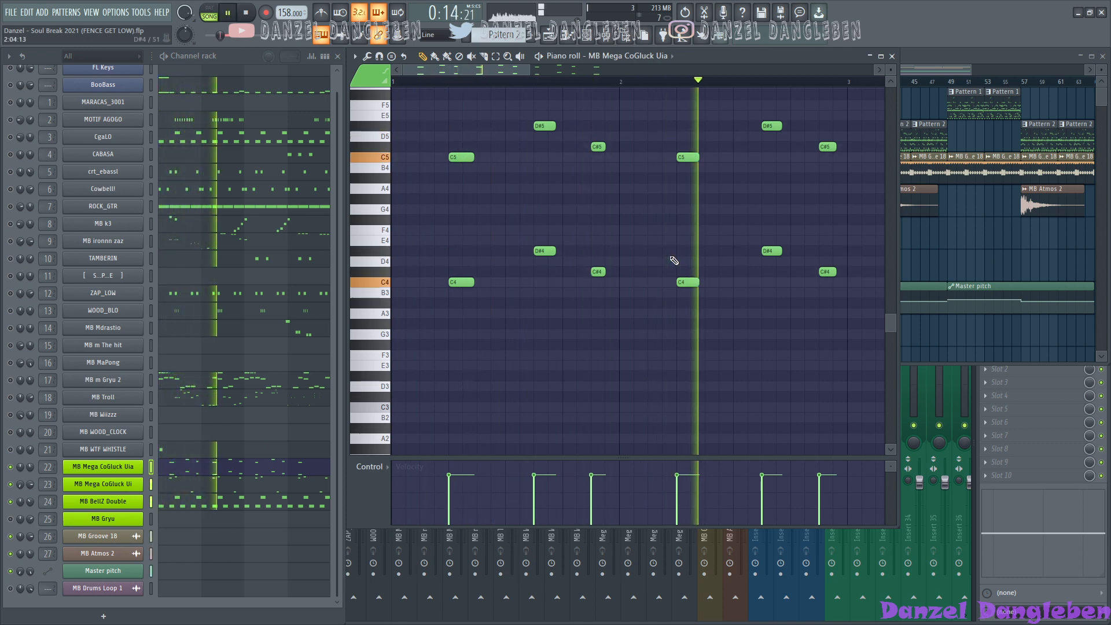
left_click_drag(492, 71, 602, 61)
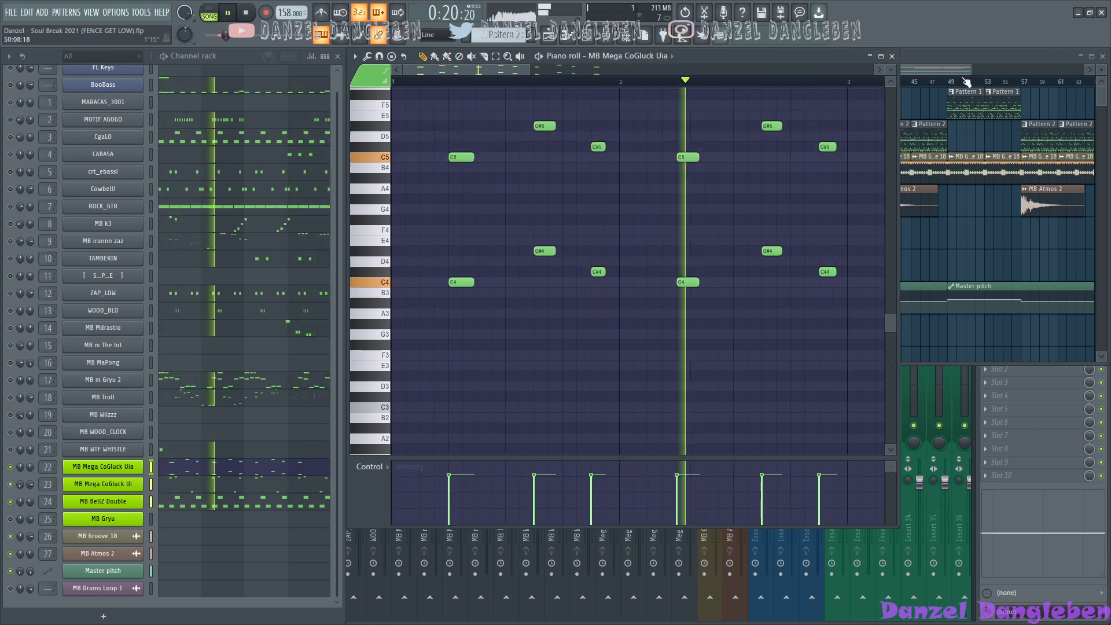
left_click_drag(899, 110, 1022, 110)
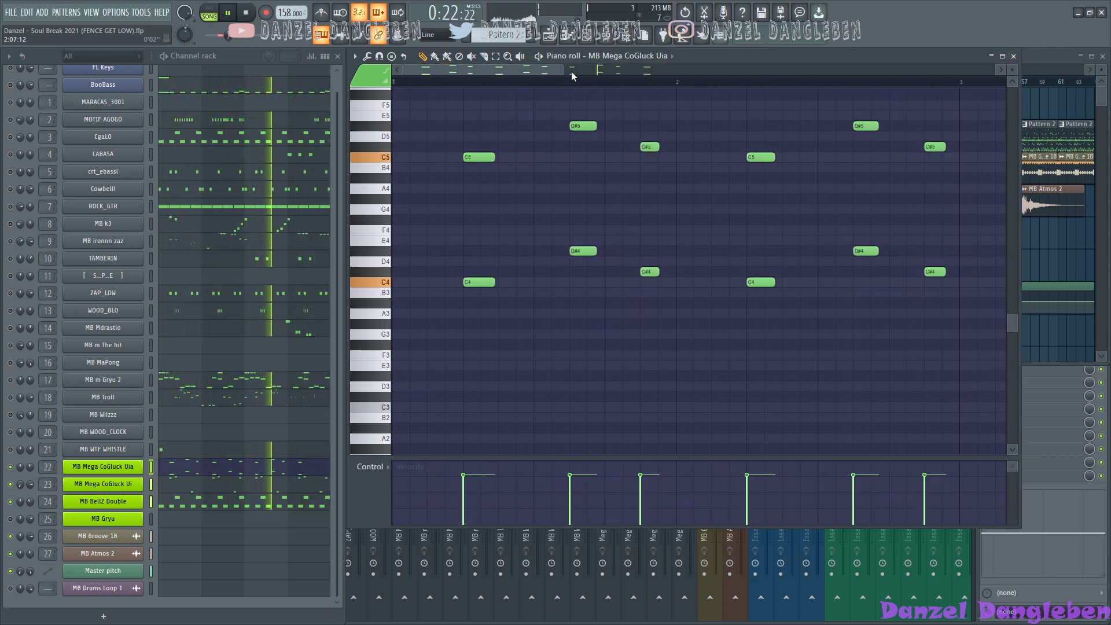
left_click_drag(568, 71, 730, 68)
key("space")
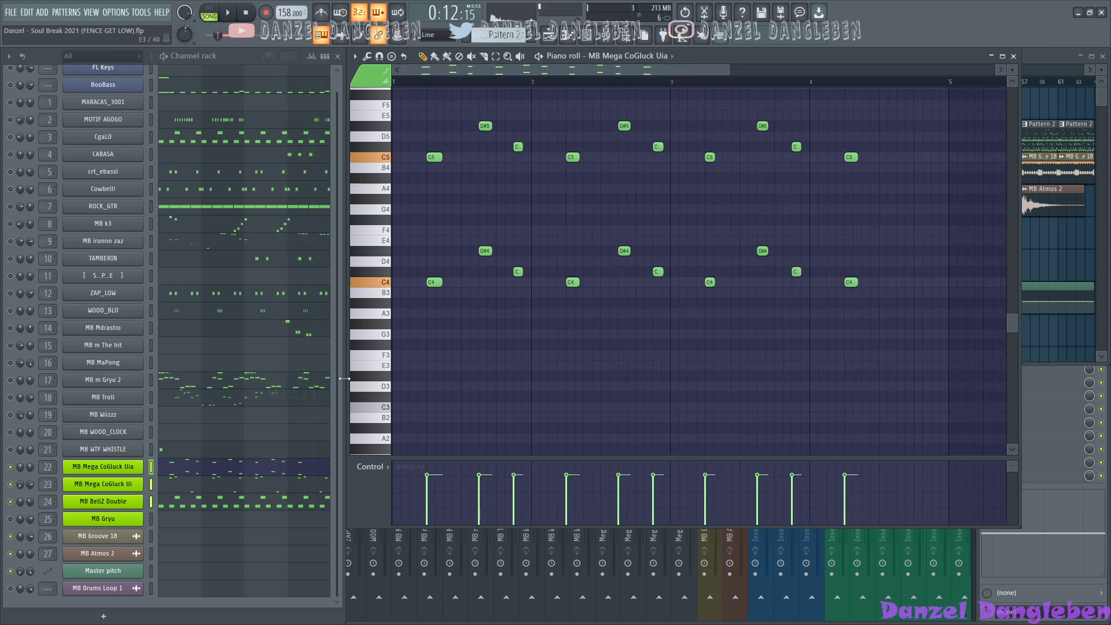
Step: Unmute MB WTF WHISTLE, inspect its note in the piano roll, audition the sound and preview it in the loop
left_click(10, 462)
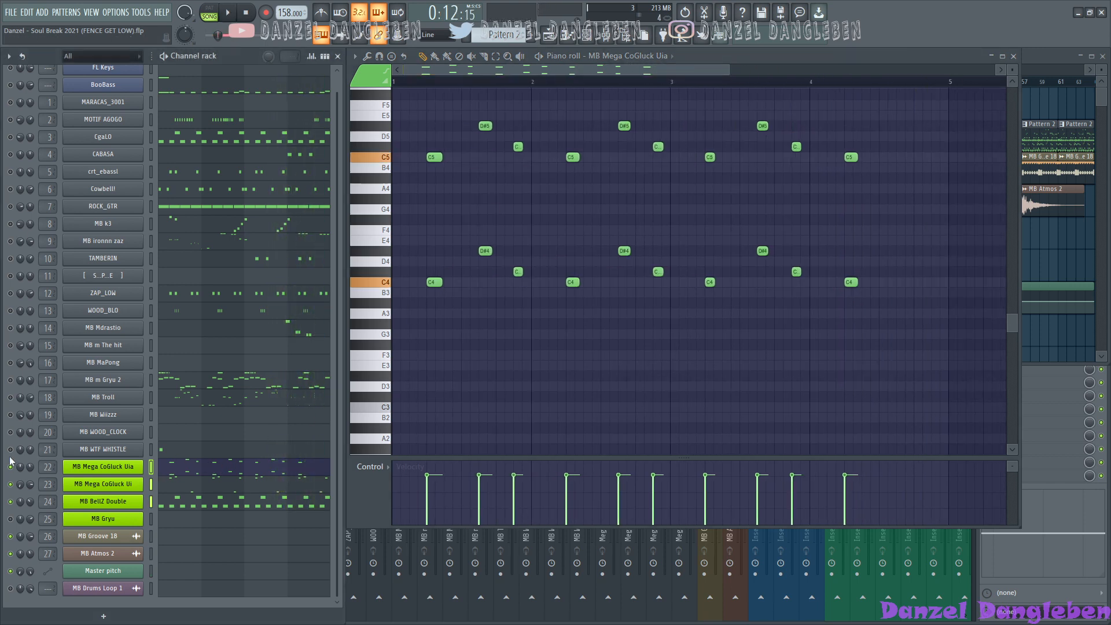
left_click(165, 452)
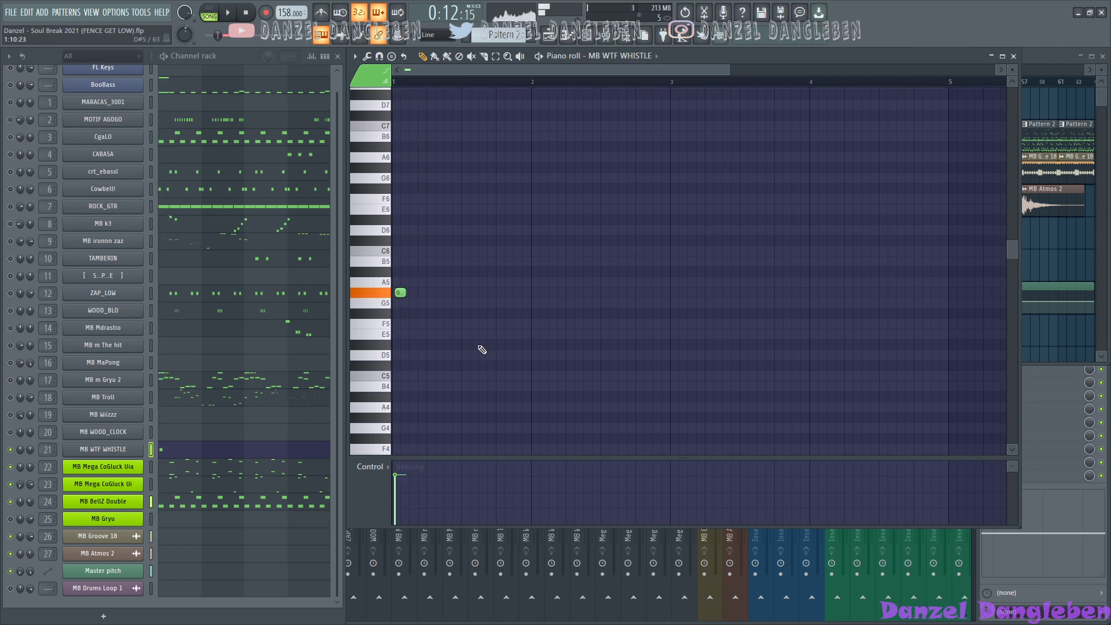
key("x")
key("z")
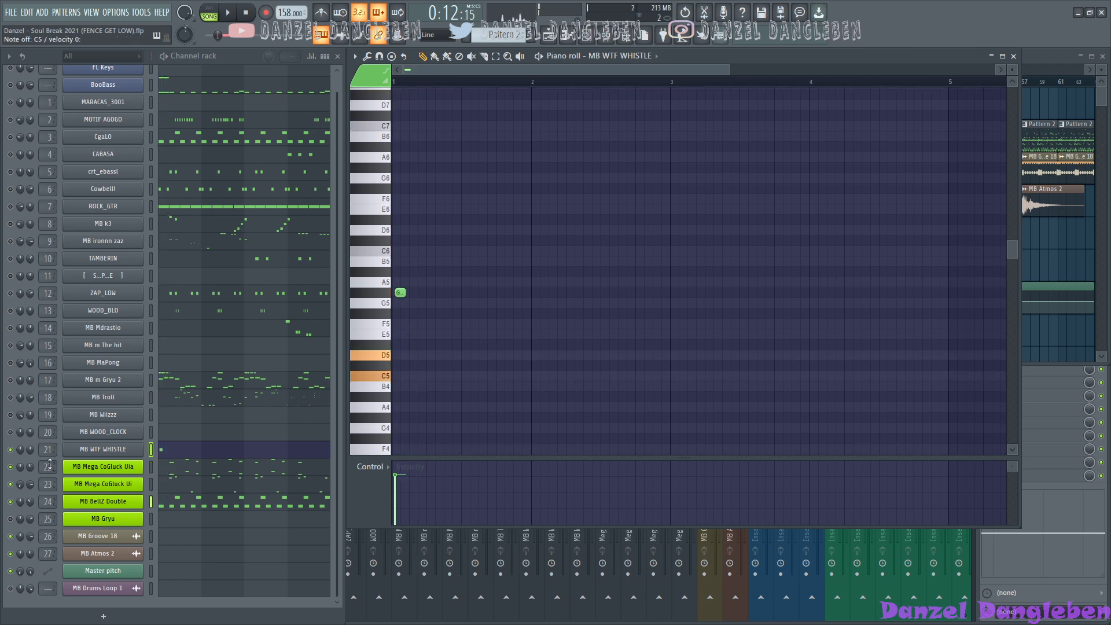
key("h")
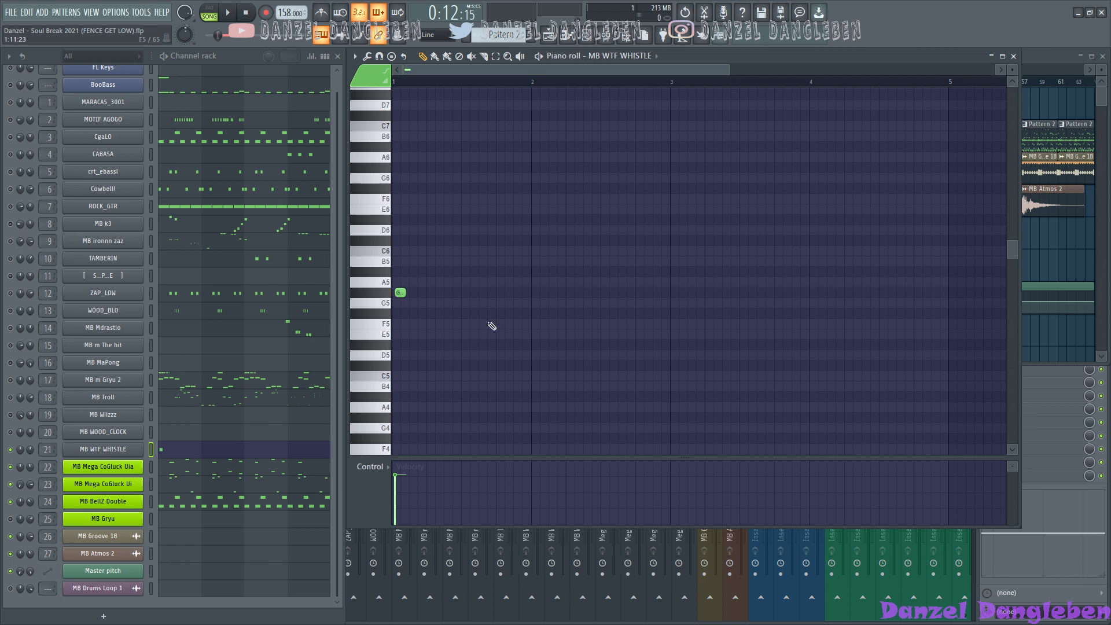
key("space")
key("space")
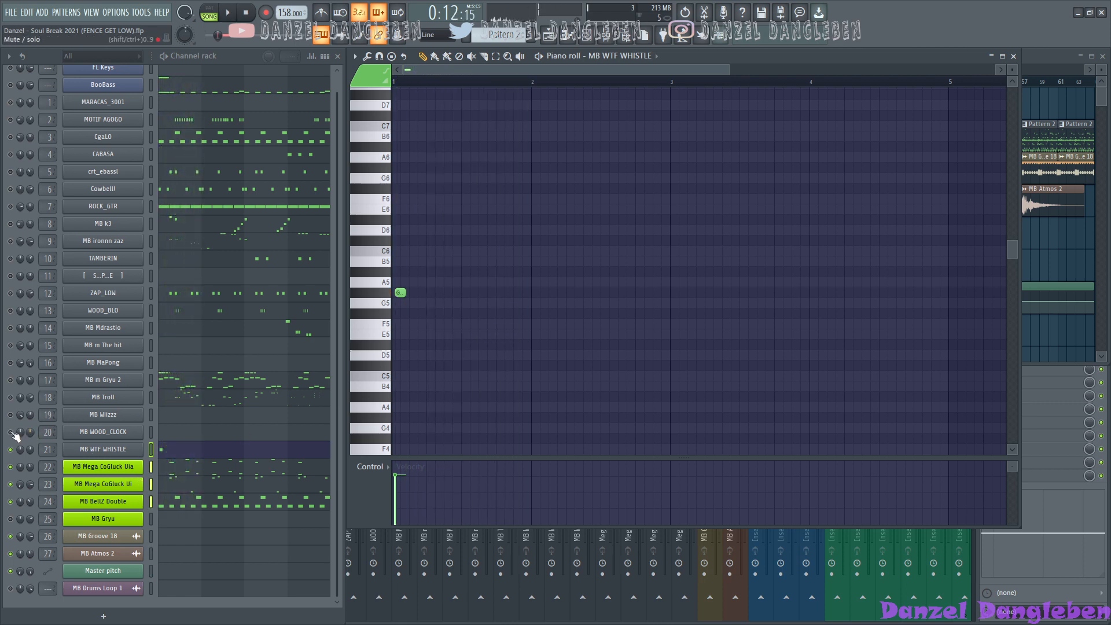
Step: Unmute MB WOOD_CLOCK, MB Wiizzz and MB Mdrastio, and preview the MB Mdrastio notes around bar 4 in the piano roll
left_click(9, 432)
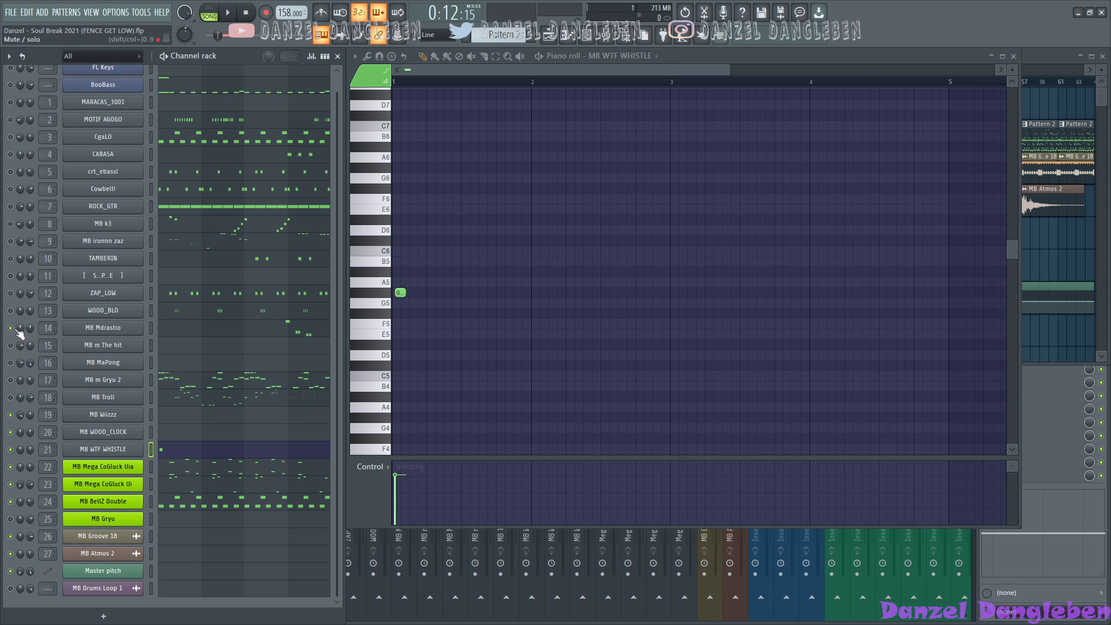
left_click(312, 328)
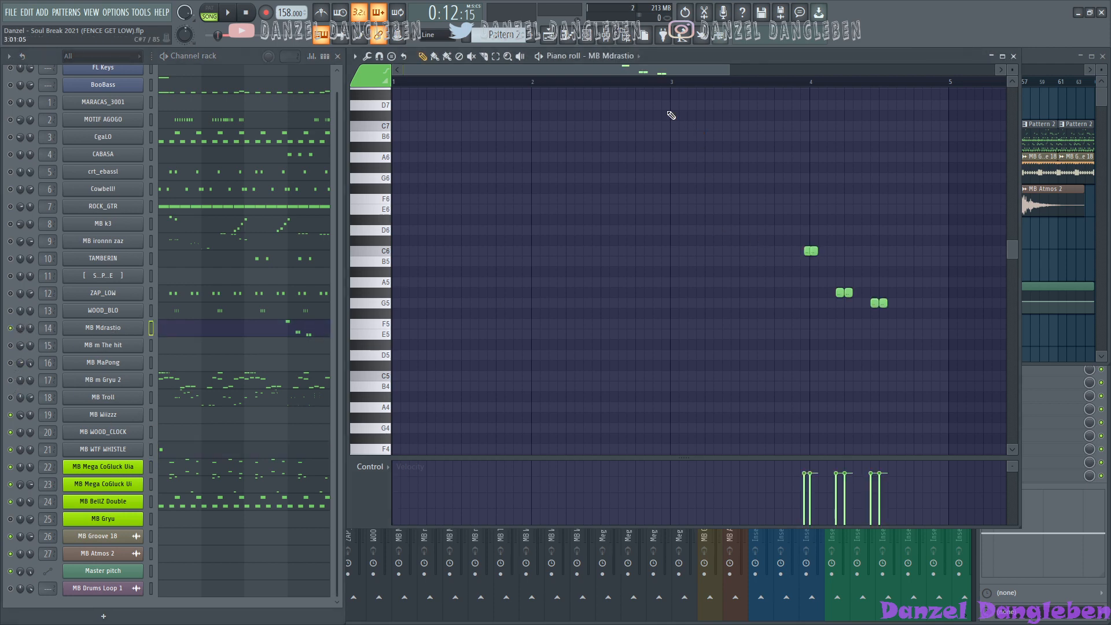
left_click_drag(602, 69, 668, 71)
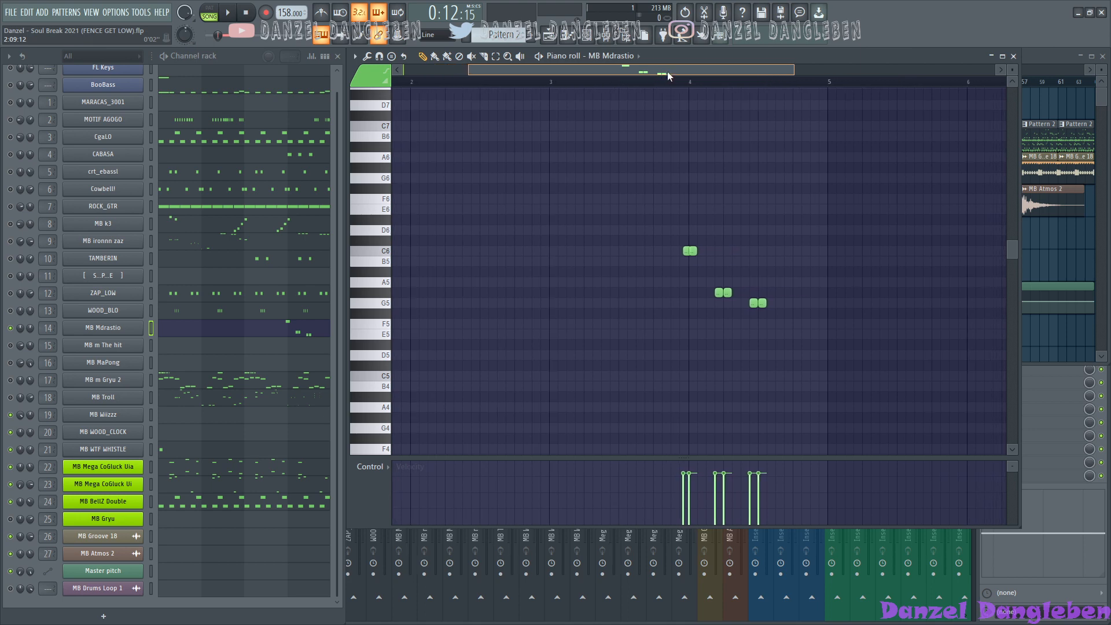
key("space")
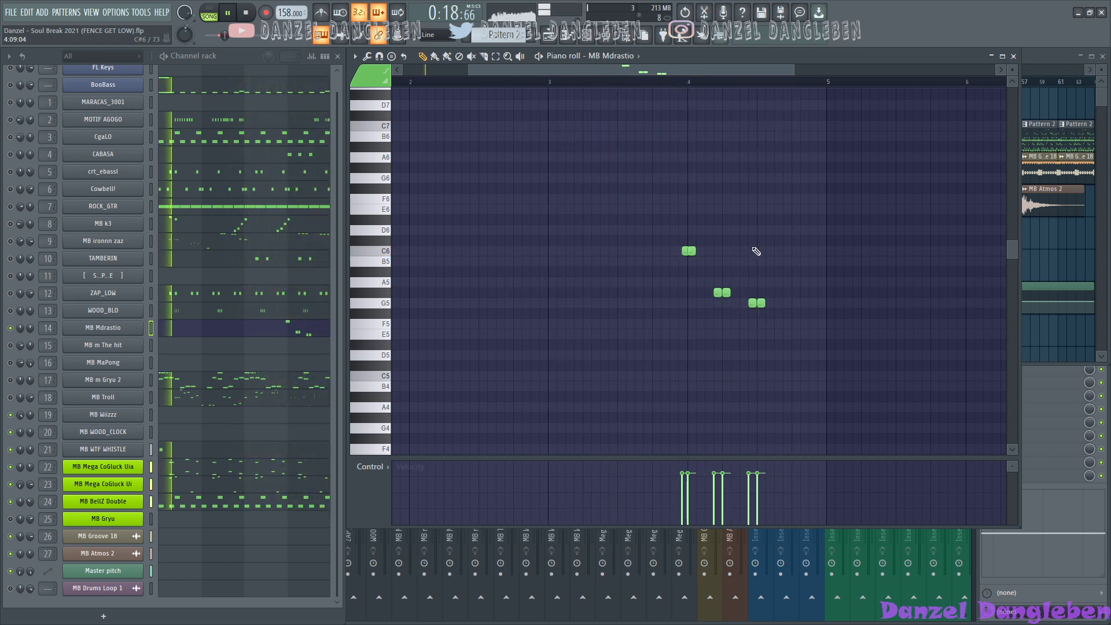
key("space")
Step: Unmute WOOD_BLO and examine its notes across all four bars in the piano roll during playback
left_click(10, 311)
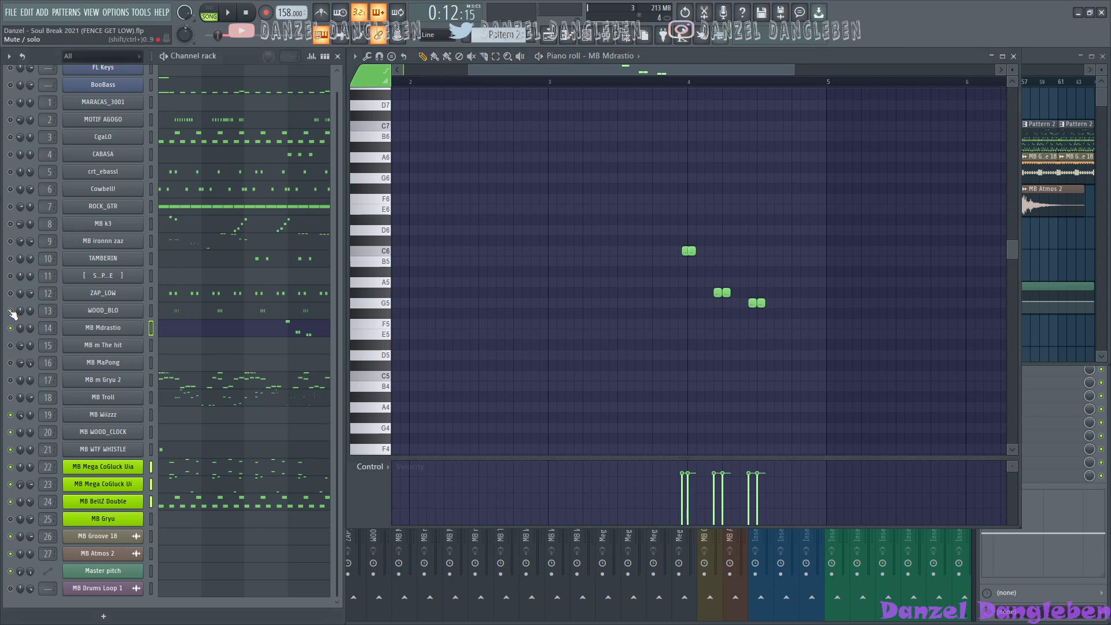
left_click(214, 315)
key("space")
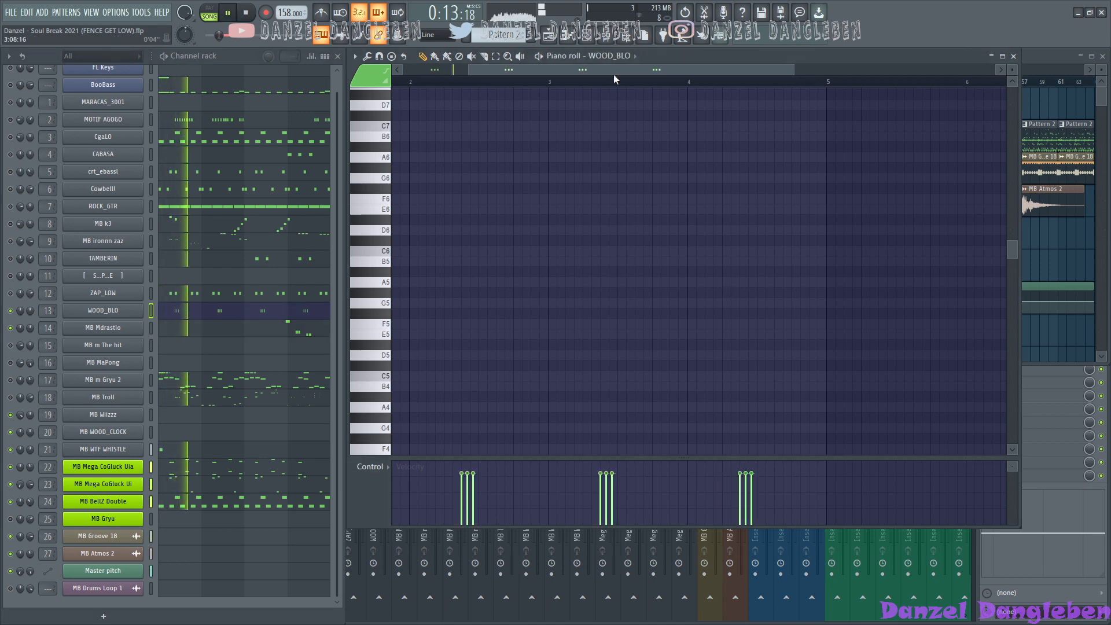
left_click_drag(611, 67, 404, 78)
scroll(764, 276, "down", 6)
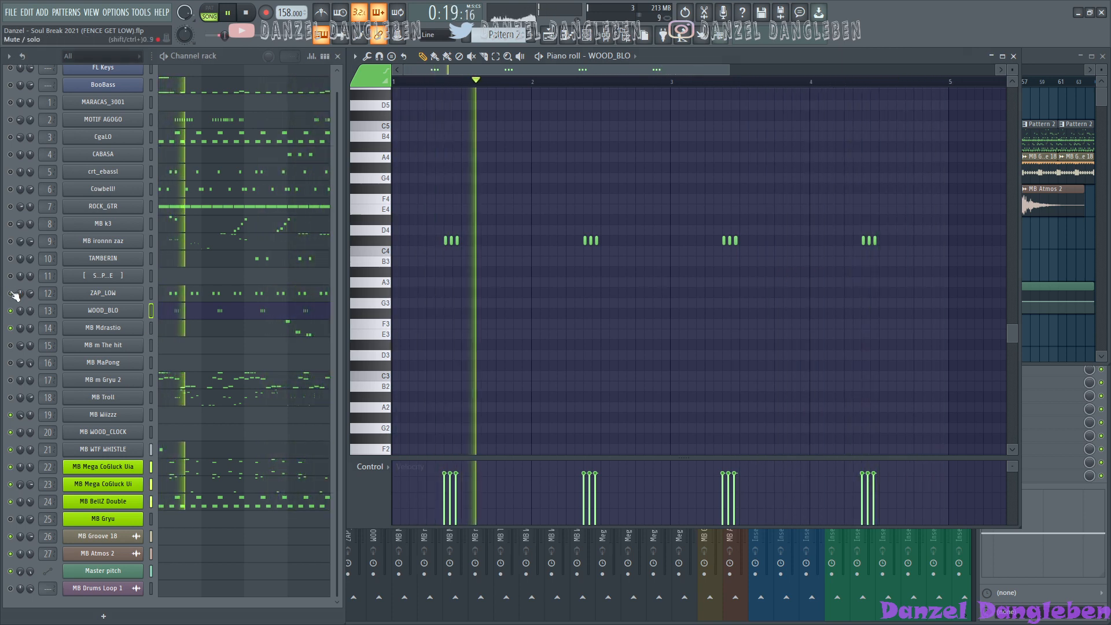
Step: Add ZAP_LOW and TAMBERIN to the loop, previewing each channel's notes in the piano roll
left_click(200, 296)
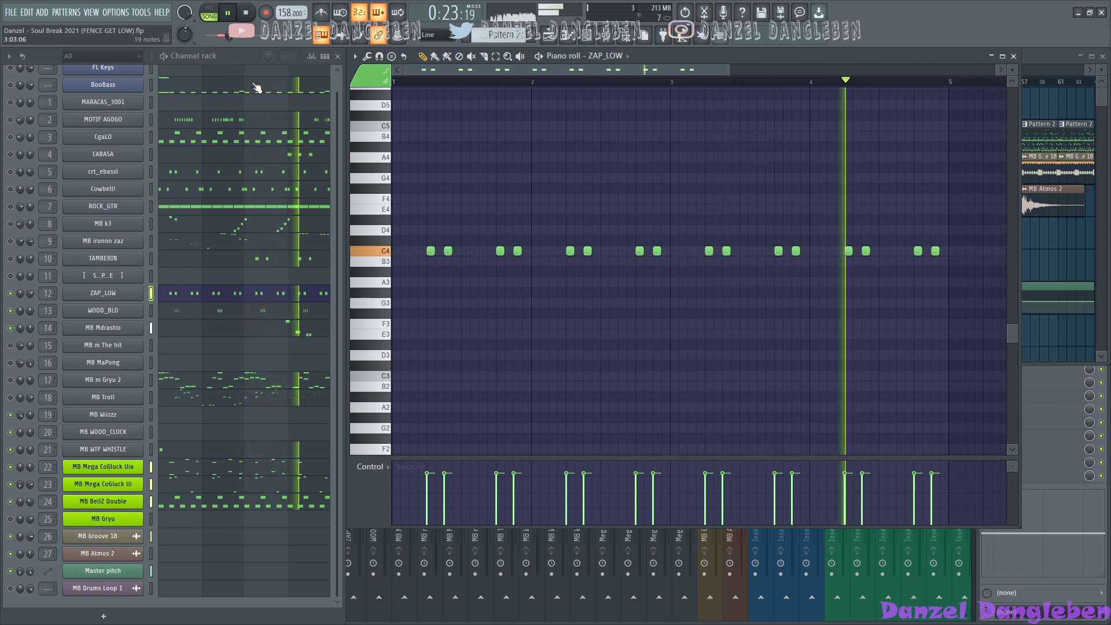
key("space")
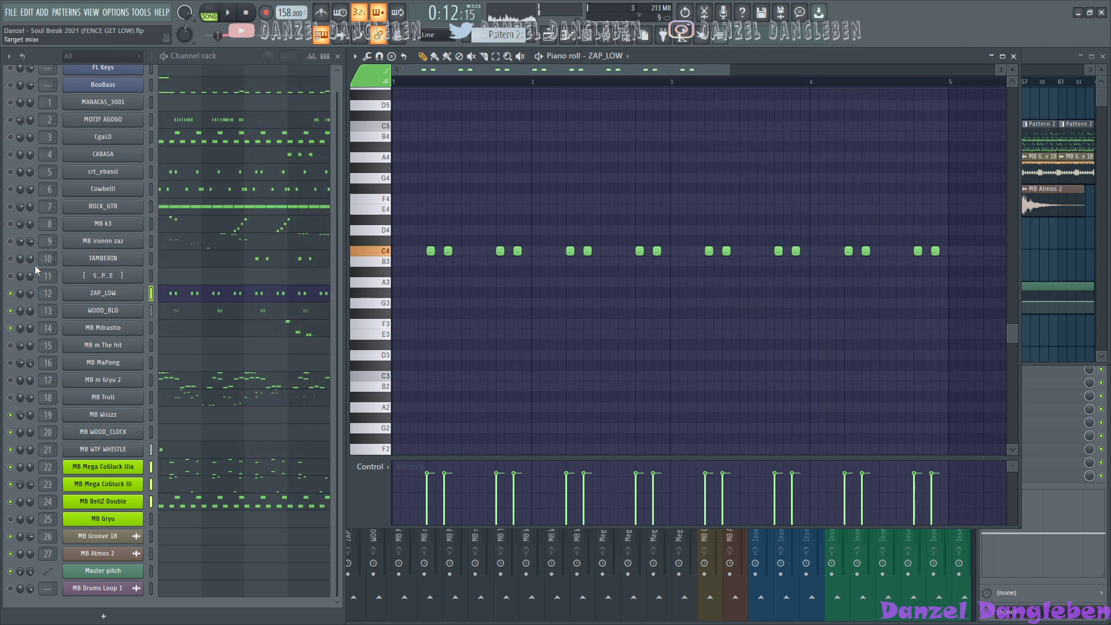
left_click(217, 259)
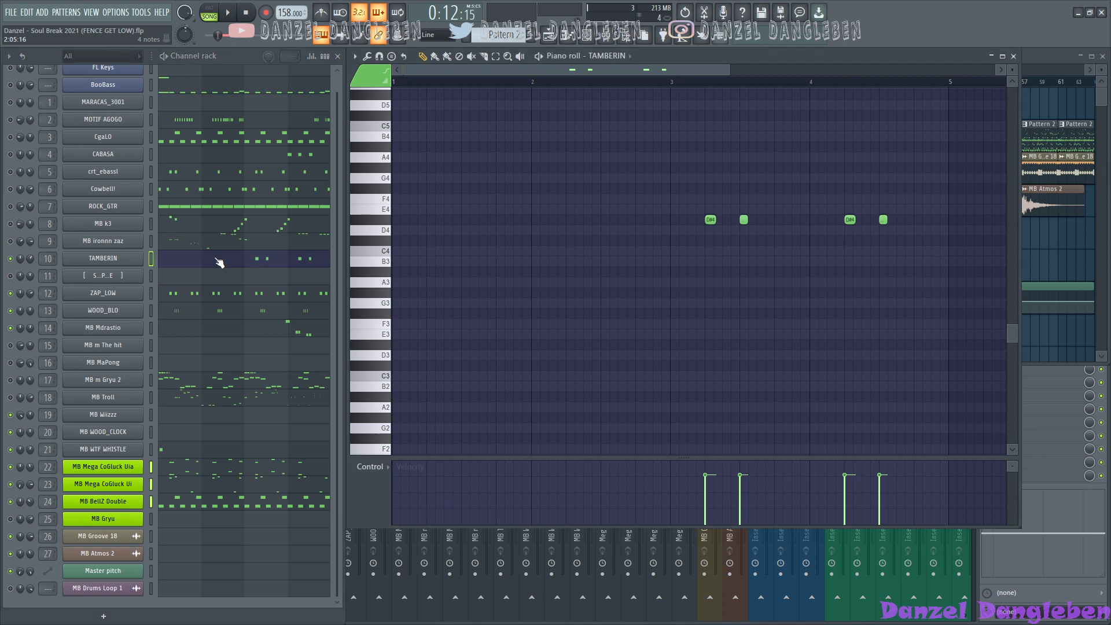
key("space")
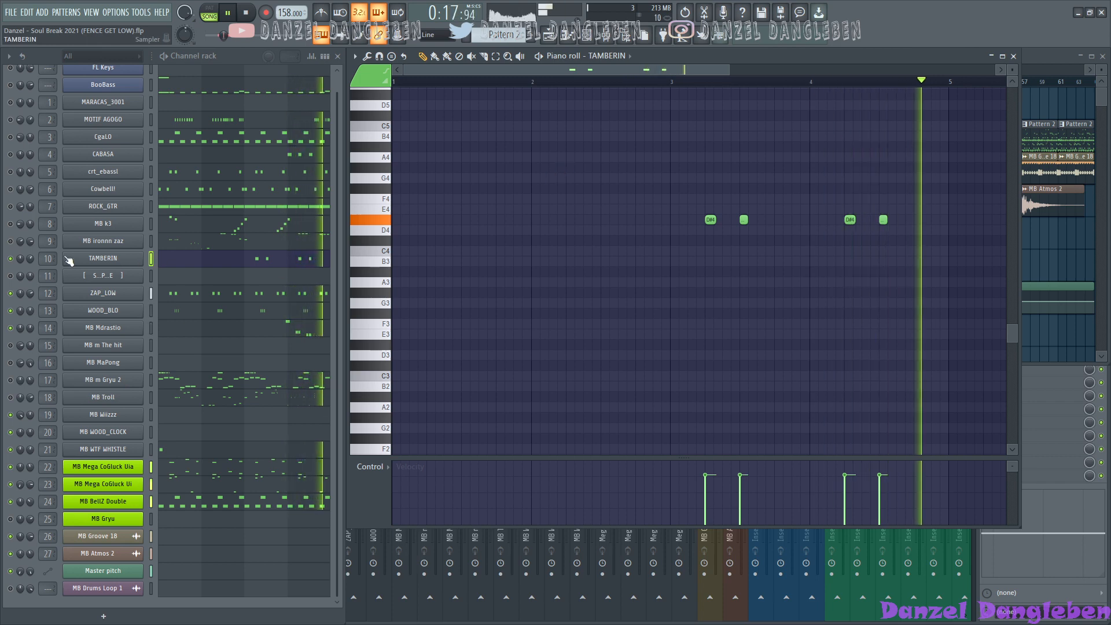
key("space")
Step: Preview MB ironnn zaz in the loop and examine its full range of notes in the piano roll
left_click(219, 243)
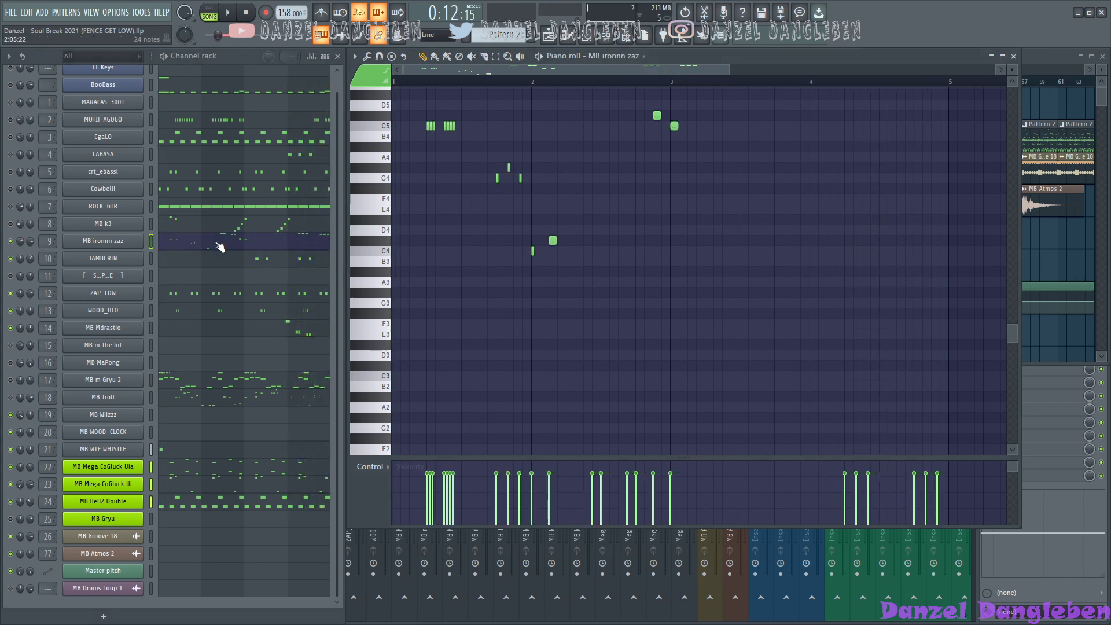
key("space")
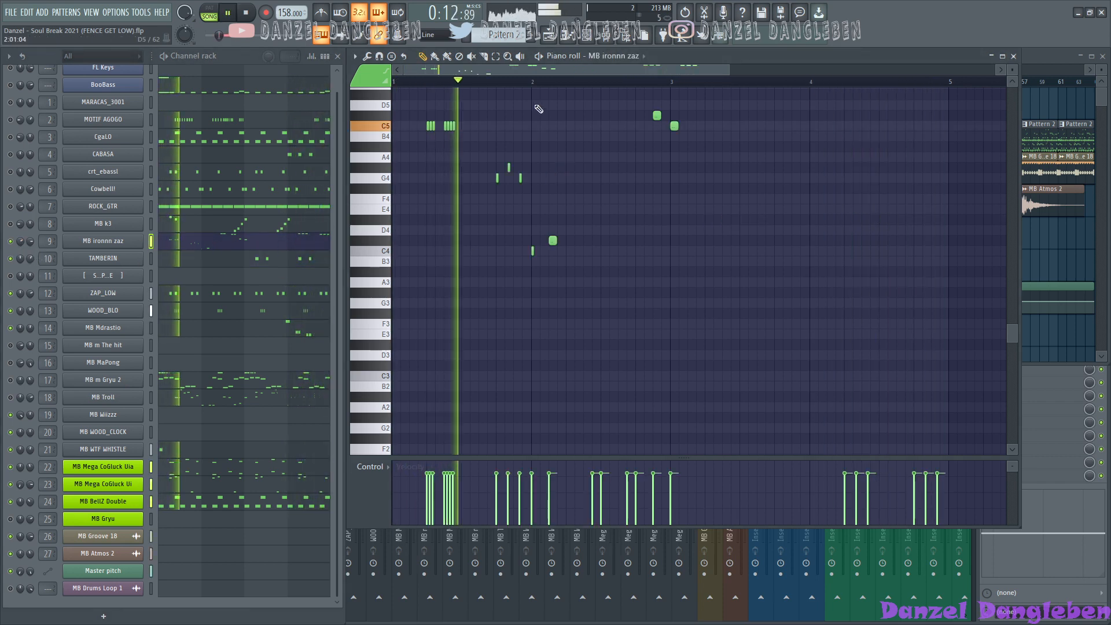
scroll(576, 255, "up", 4)
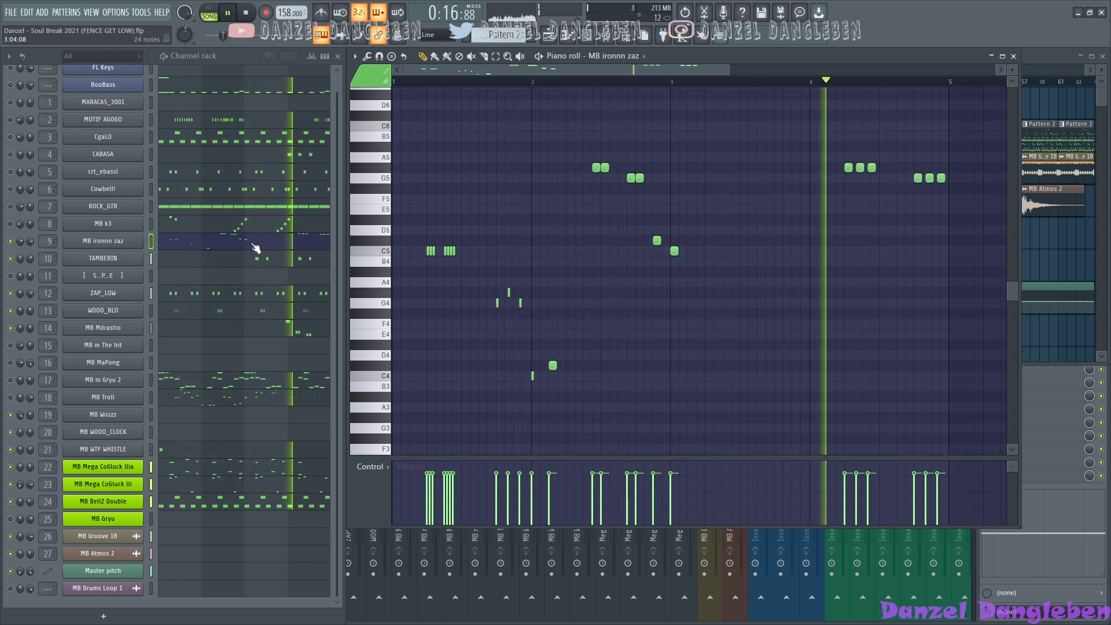
key("space")
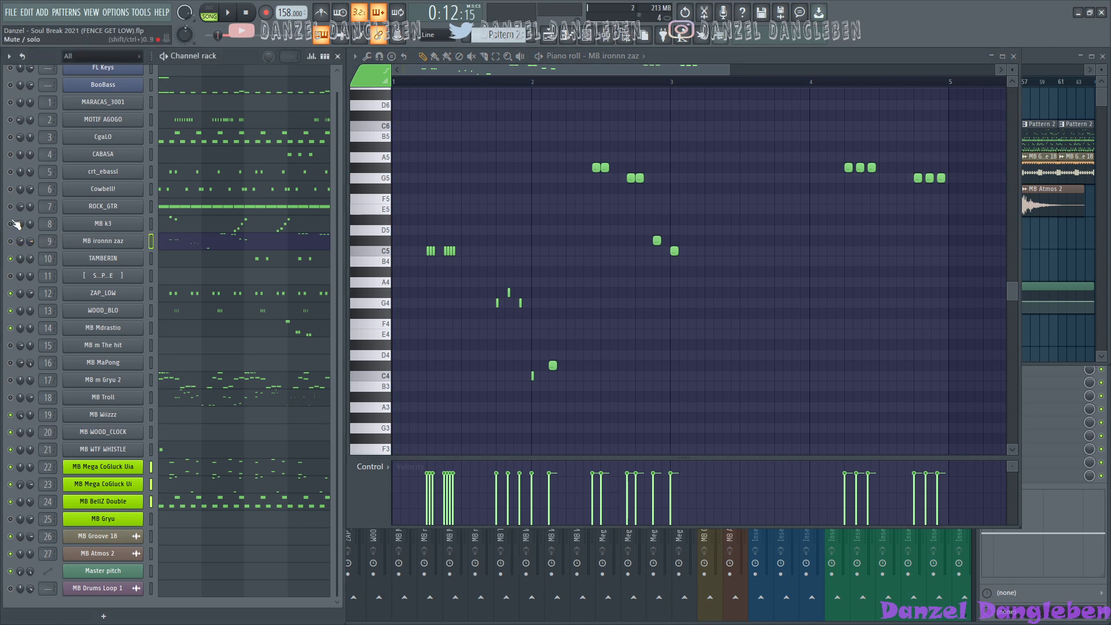
Step: Preview MB k3 in the loop and examine its notes in the piano roll
key("space")
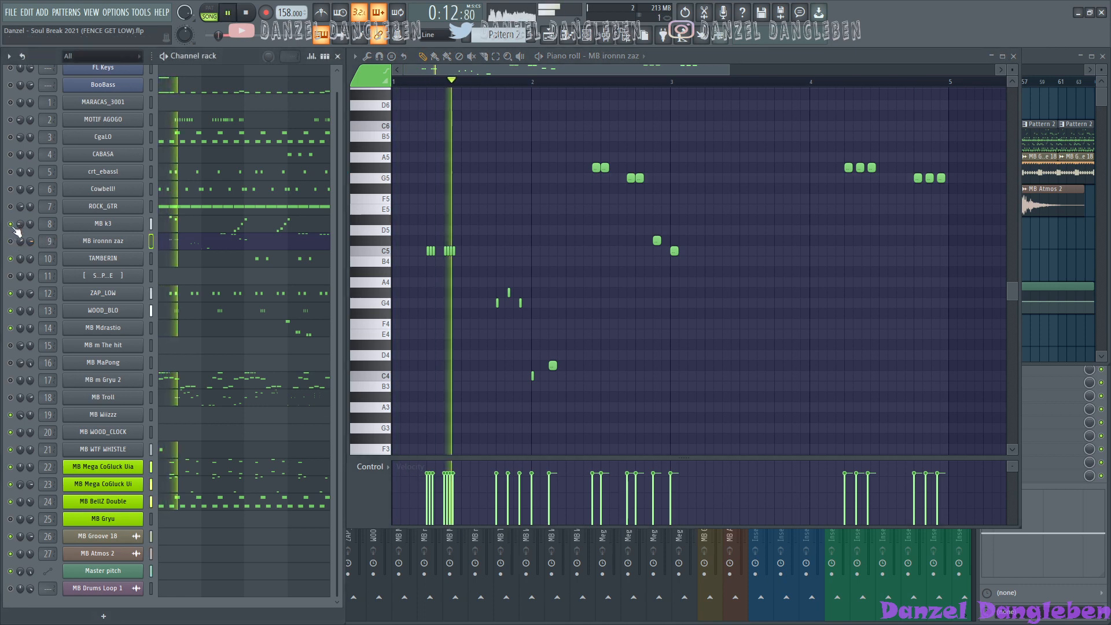
left_click(182, 227)
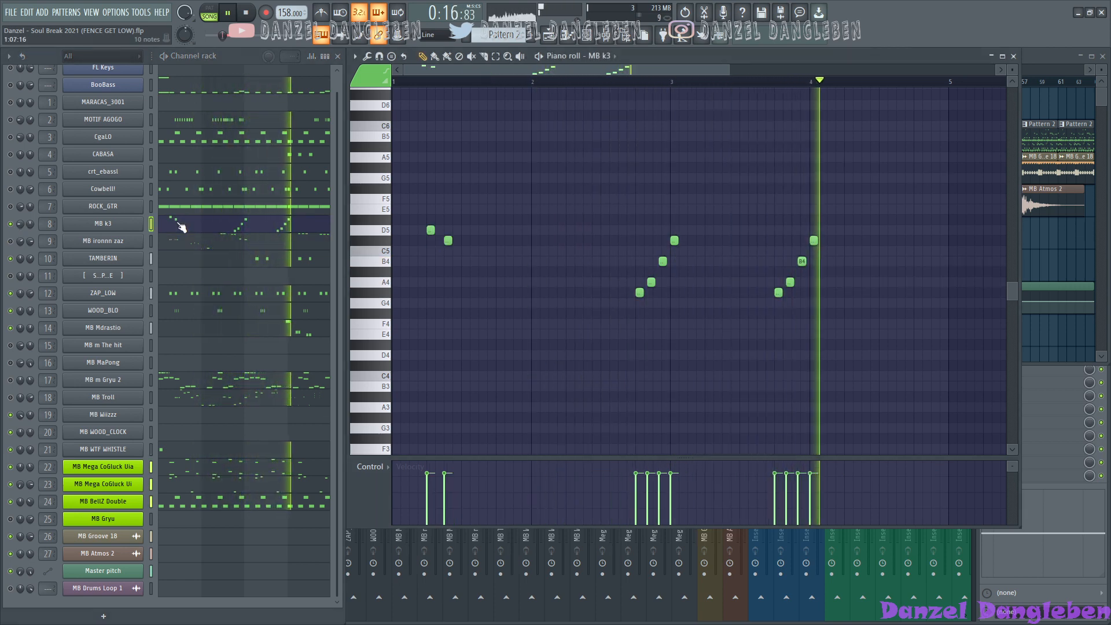
key("space")
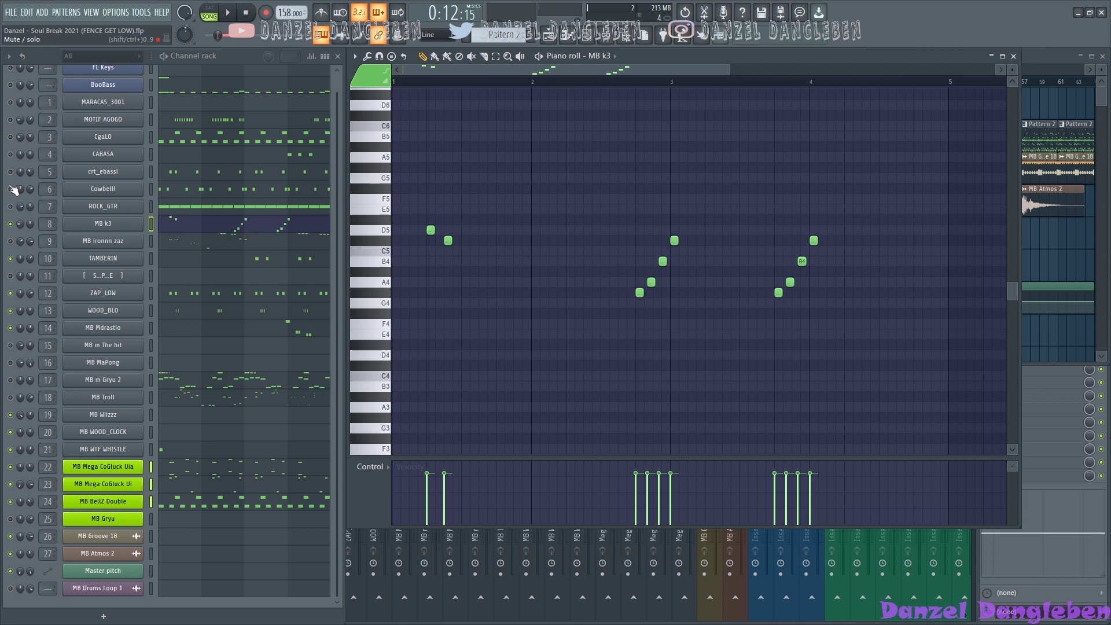
Step: Unmute MOTIF AGOGO and preview its C5 note rolls in the piano roll
left_click(11, 120)
left_click(249, 124)
key("space")
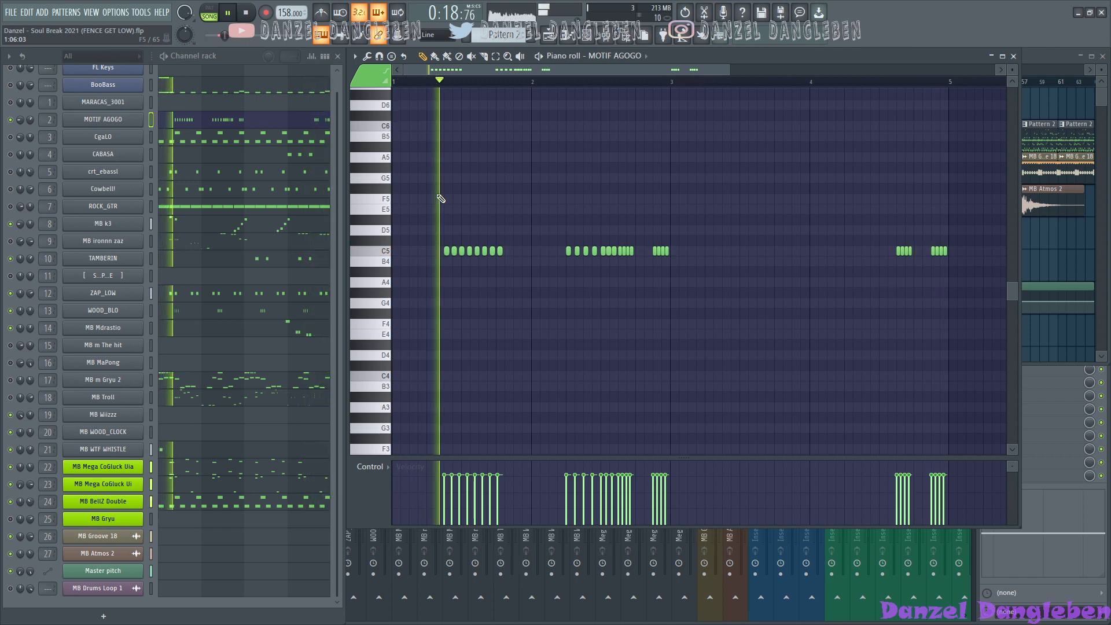
key("space")
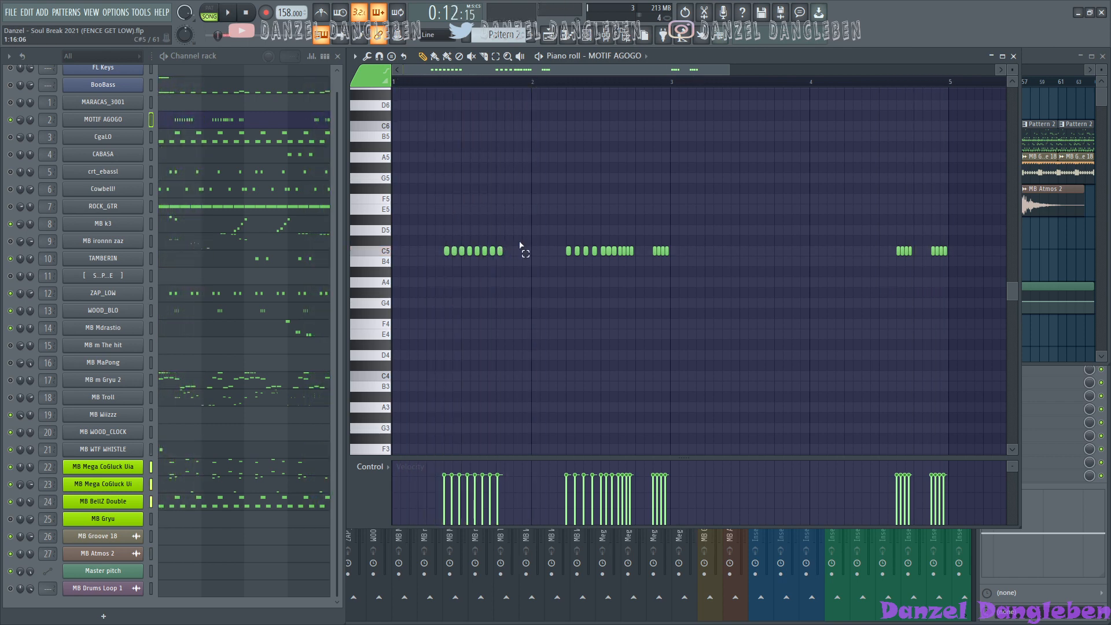
left_click_drag(524, 237, 441, 284)
left_click(464, 310)
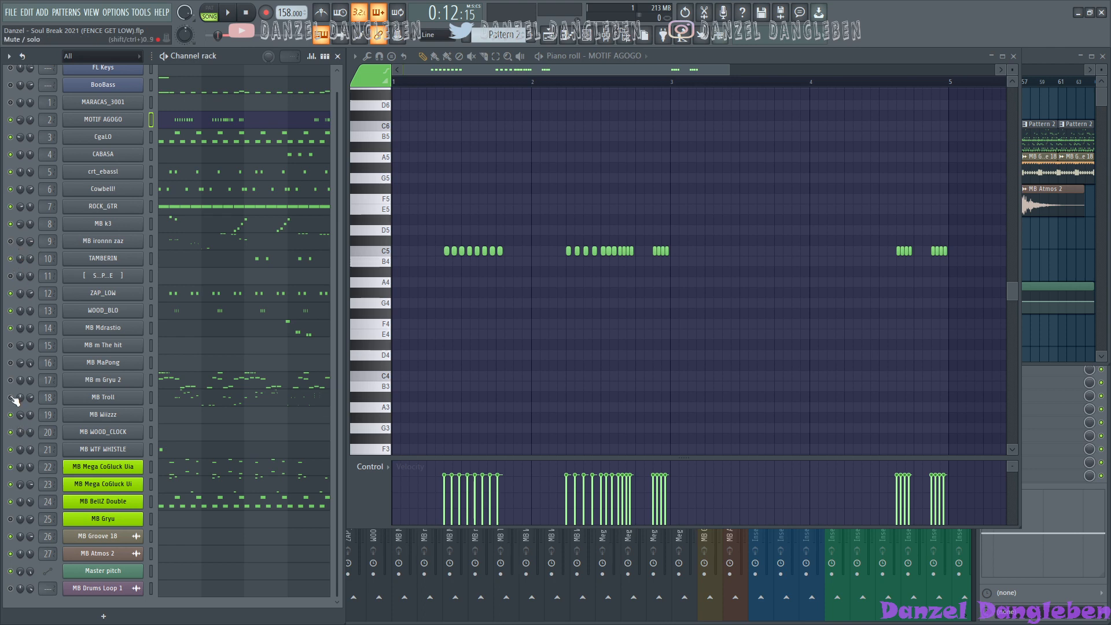
Step: Add MB Troll to the loop and examine its notes and velocities in the piano roll during repeated short playback
key("space")
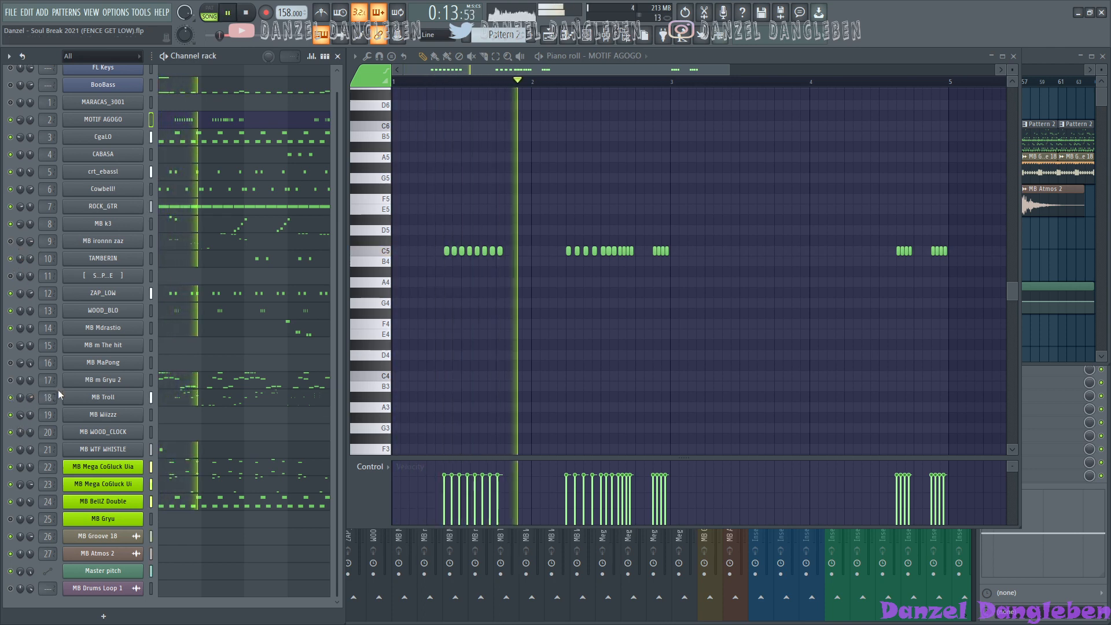
left_click(223, 393)
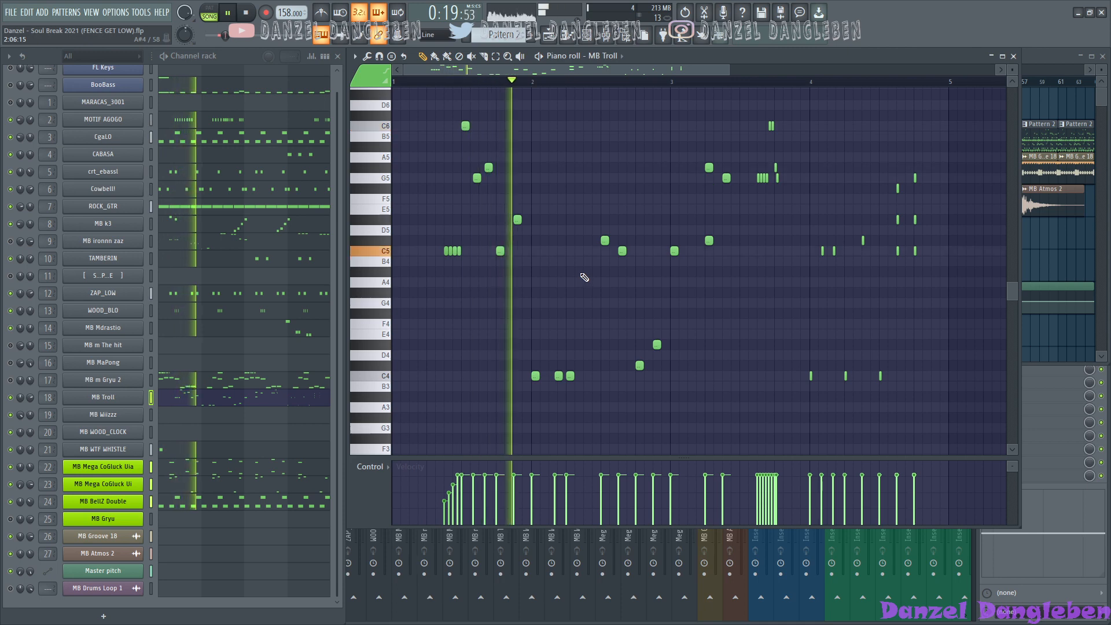
key("space")
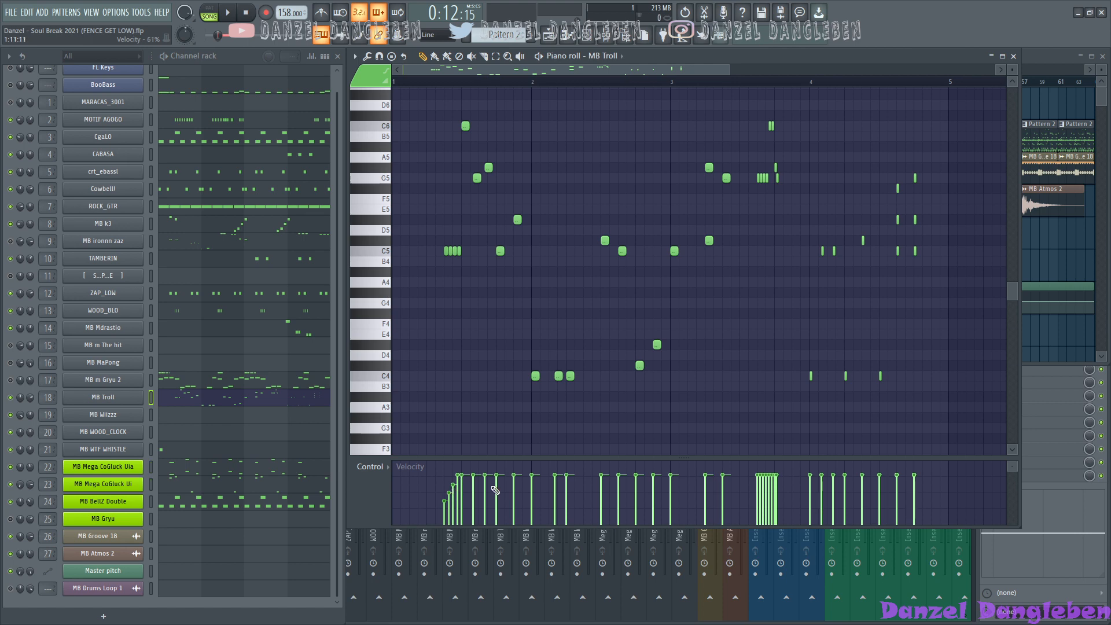
key("space")
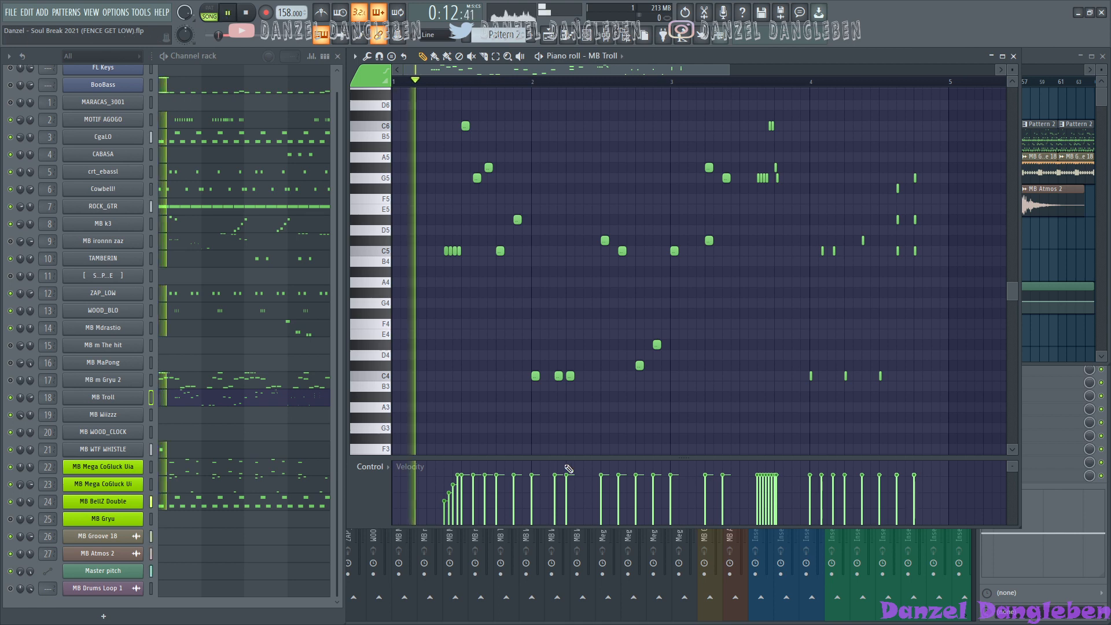
key("space")
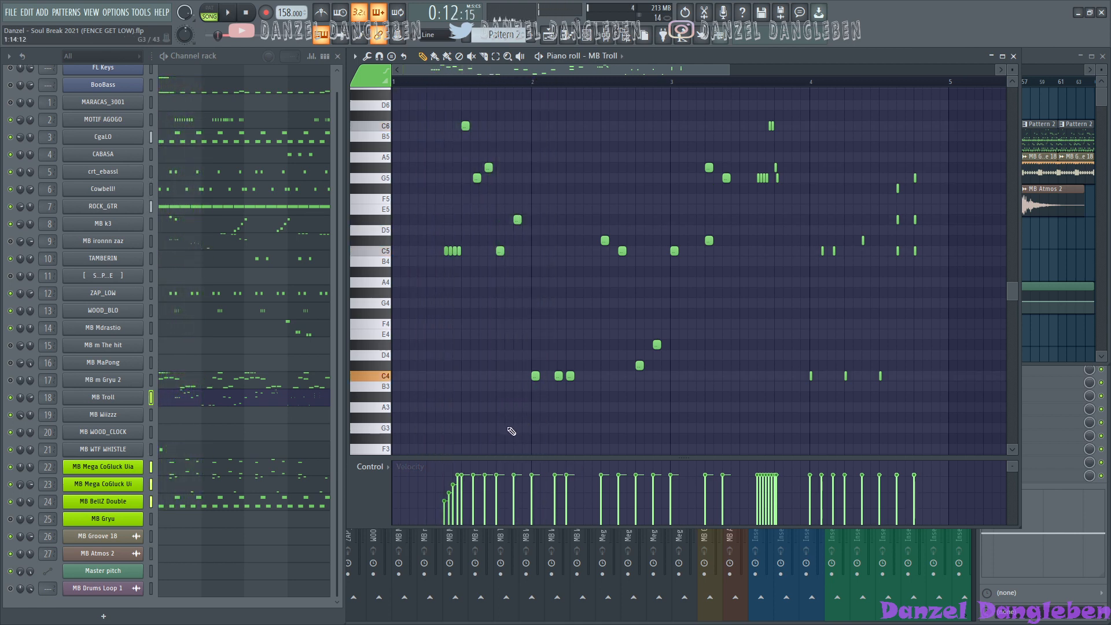
key("space")
key("space")
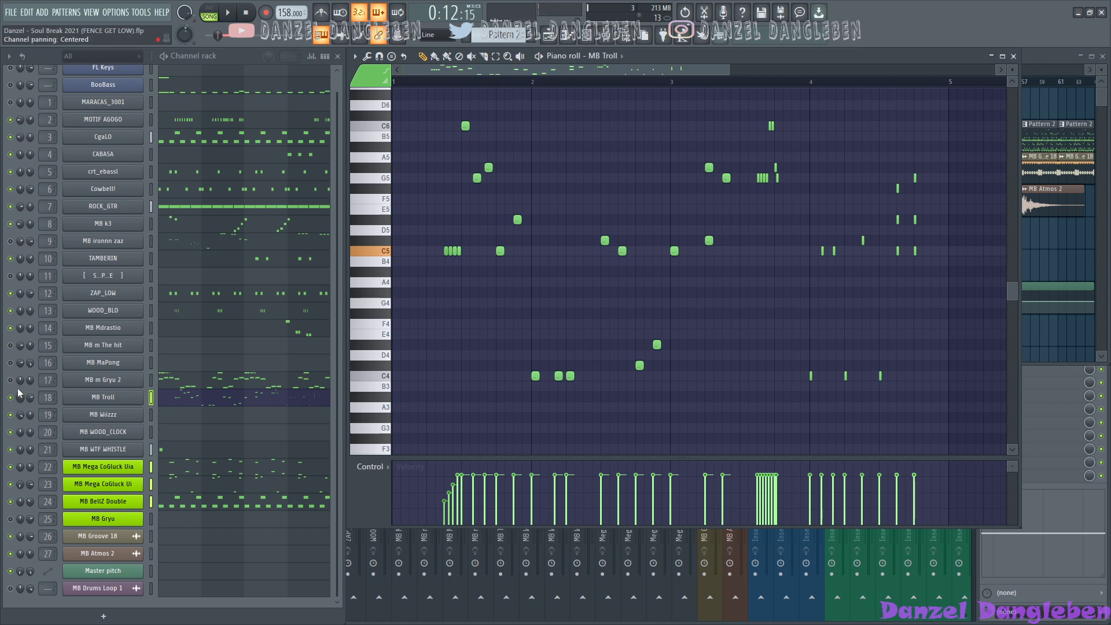
Step: Add MB m Gryu 2 to the loop, preview and highlight its full range of notes, and close the piano roll
left_click(200, 381)
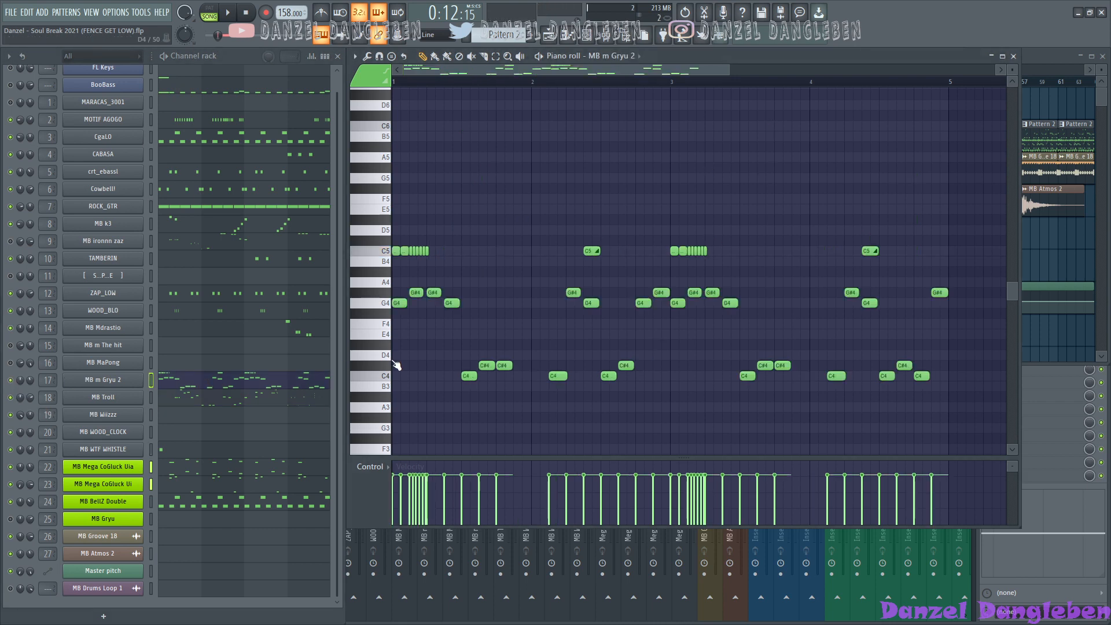
key("space")
key("space")
left_click_drag(956, 400, 302, 233)
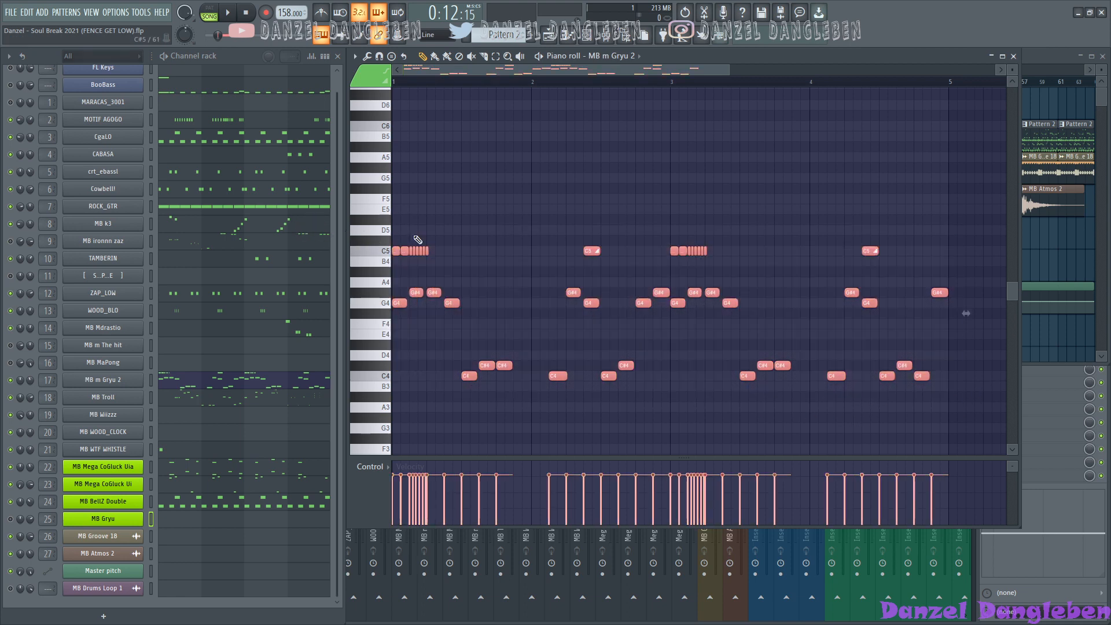
left_click(529, 215)
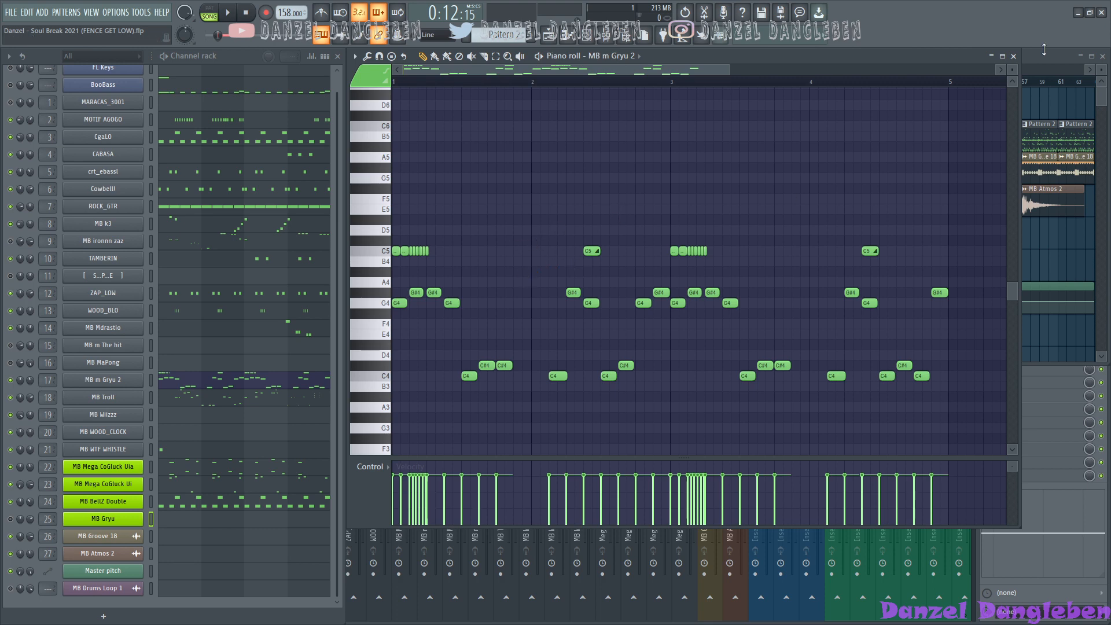
left_click(1014, 56)
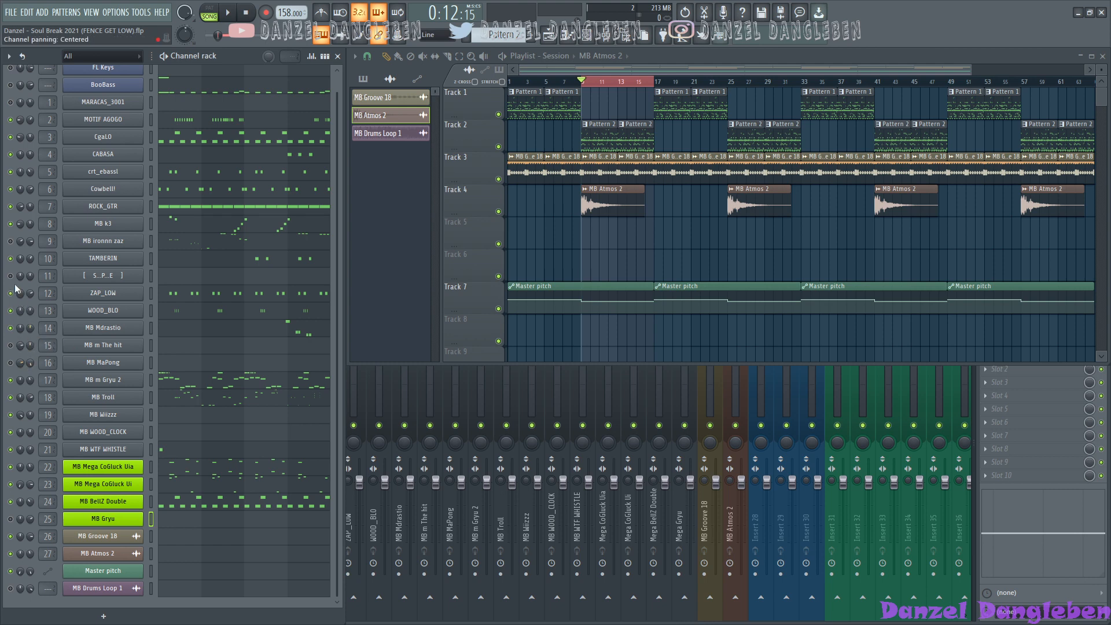
Step: Preview the Pattern 2 loop with MB ironnn zaz unmuted and its notes shown in the piano roll, and close it
left_click(233, 243)
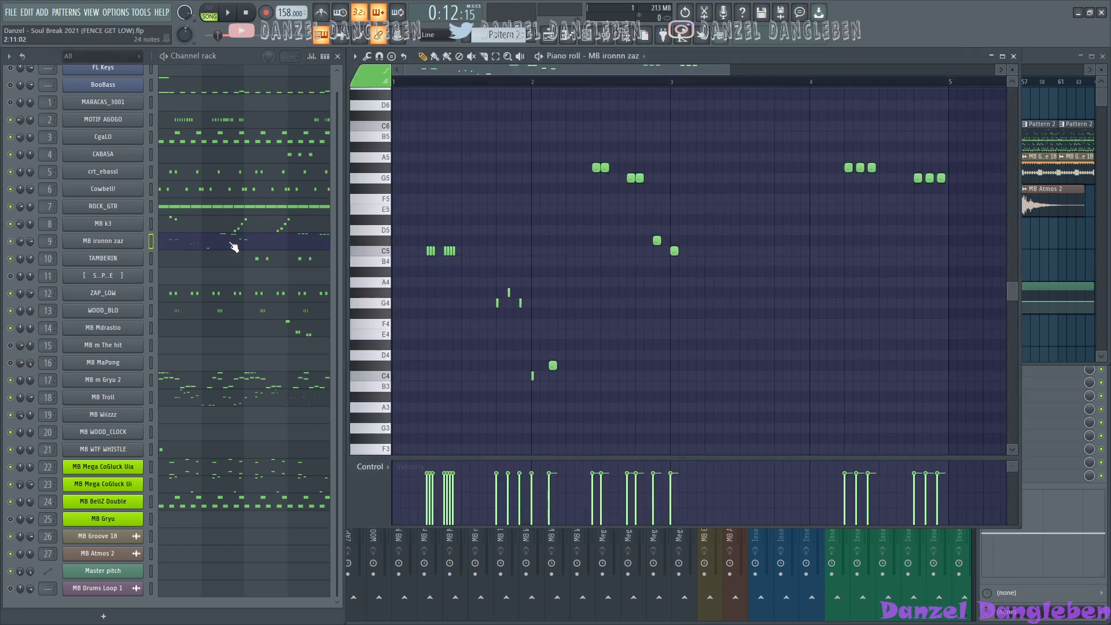
key("space")
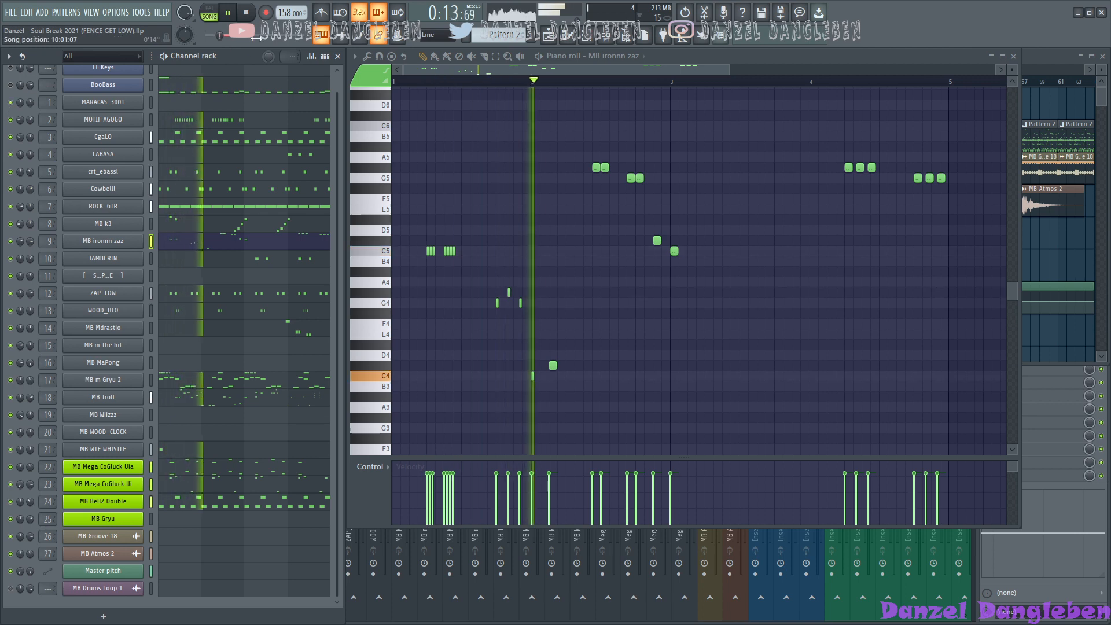
key("space")
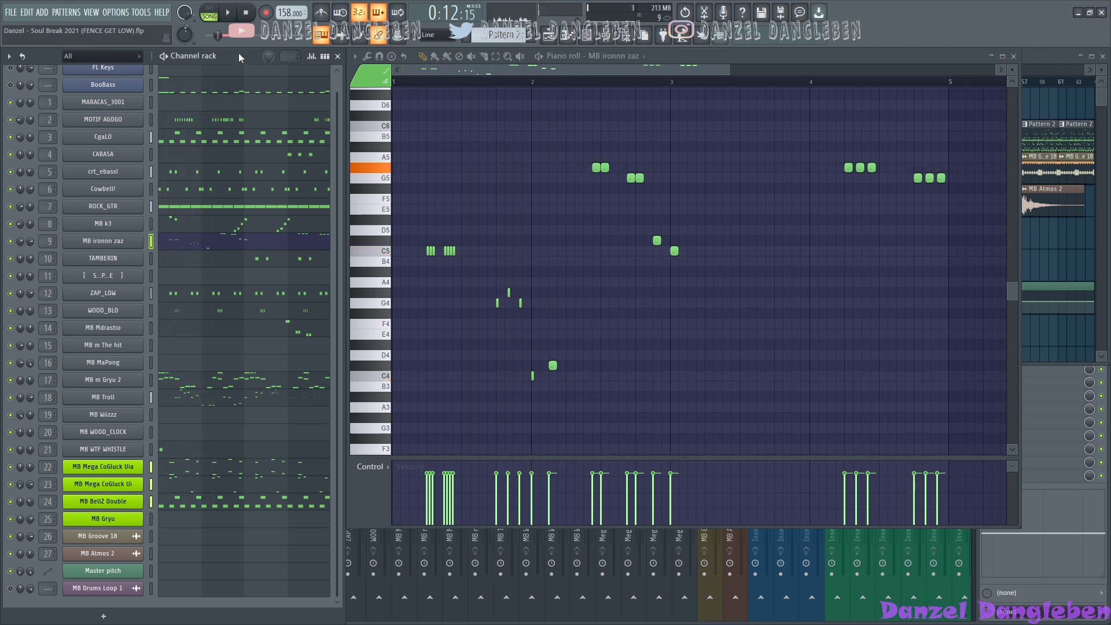
left_click(1014, 56)
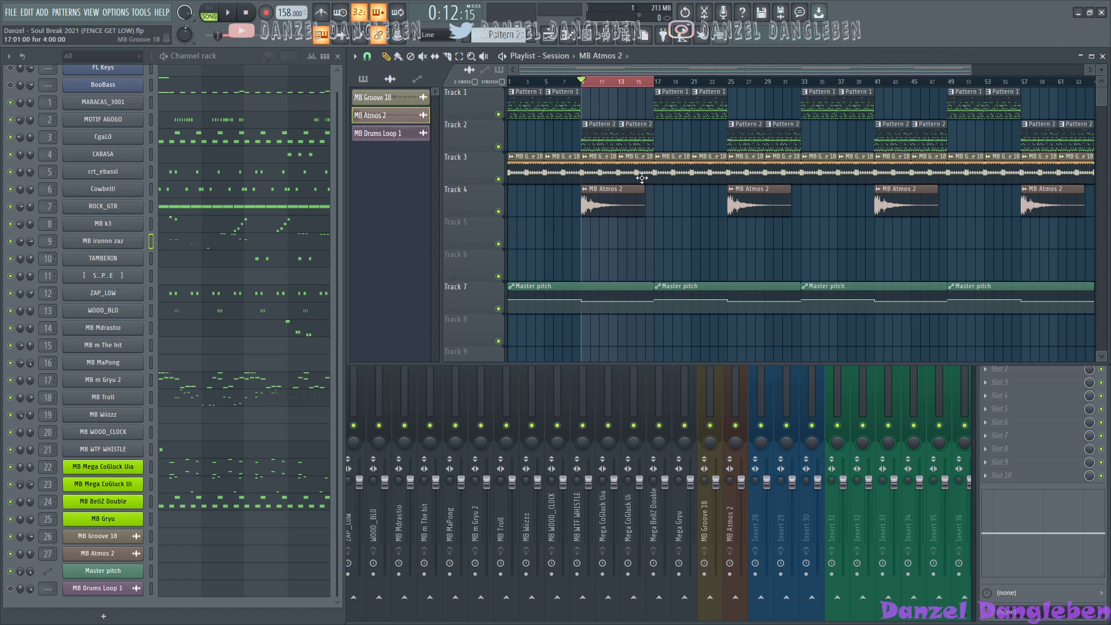
Step: Select Pattern 1, set the playlist loop to bars 1 through 8, and preview that section
left_click(533, 108)
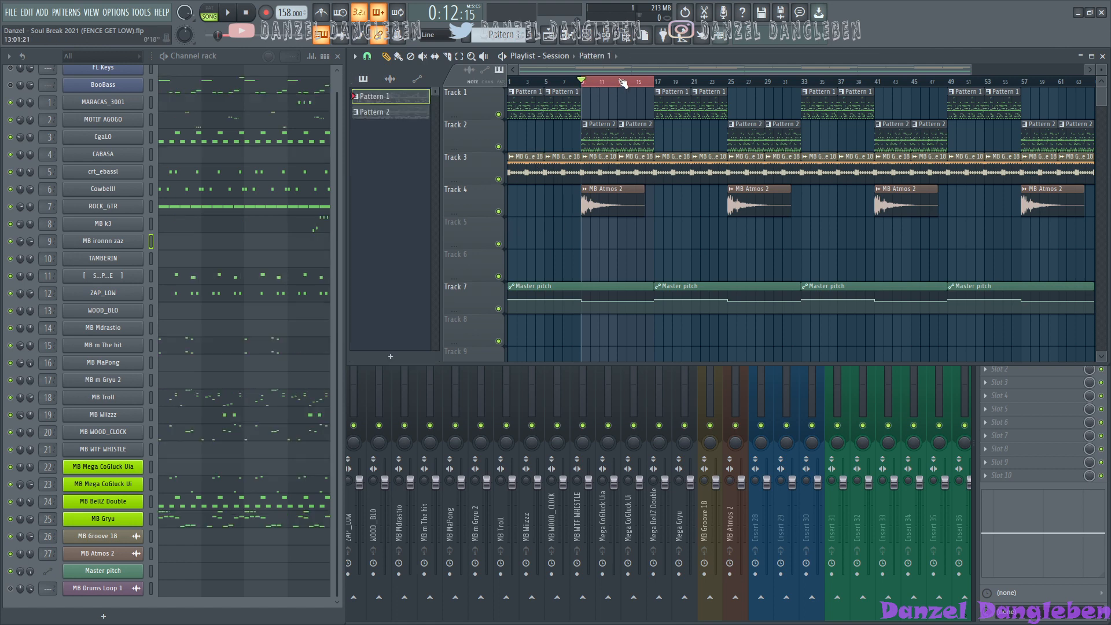
left_click_drag(654, 85, 460, 75, "ctrl")
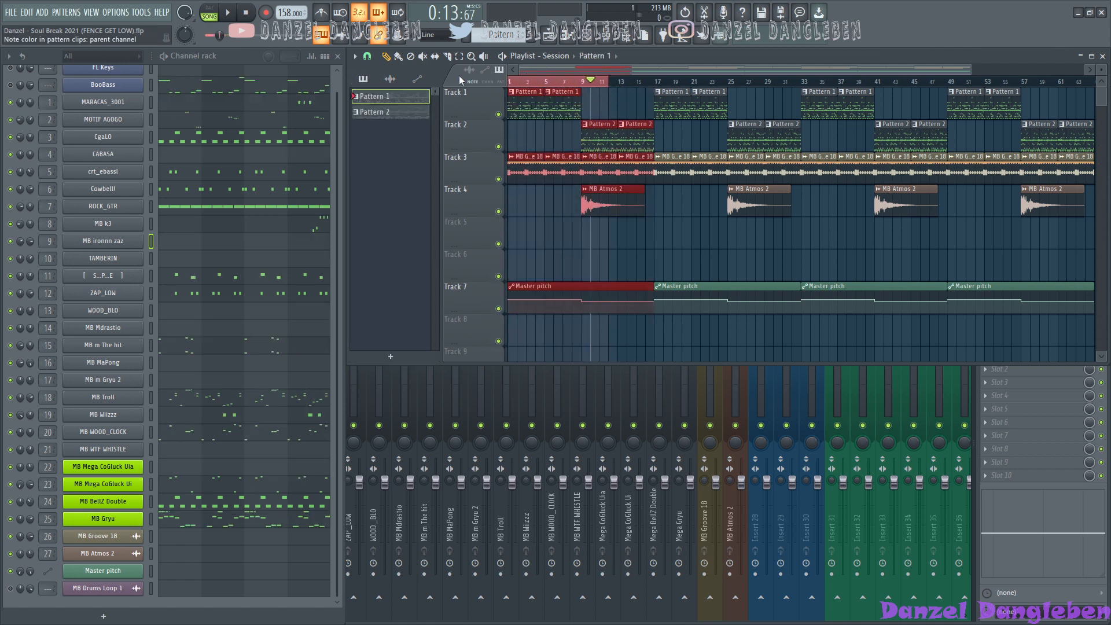
key("space")
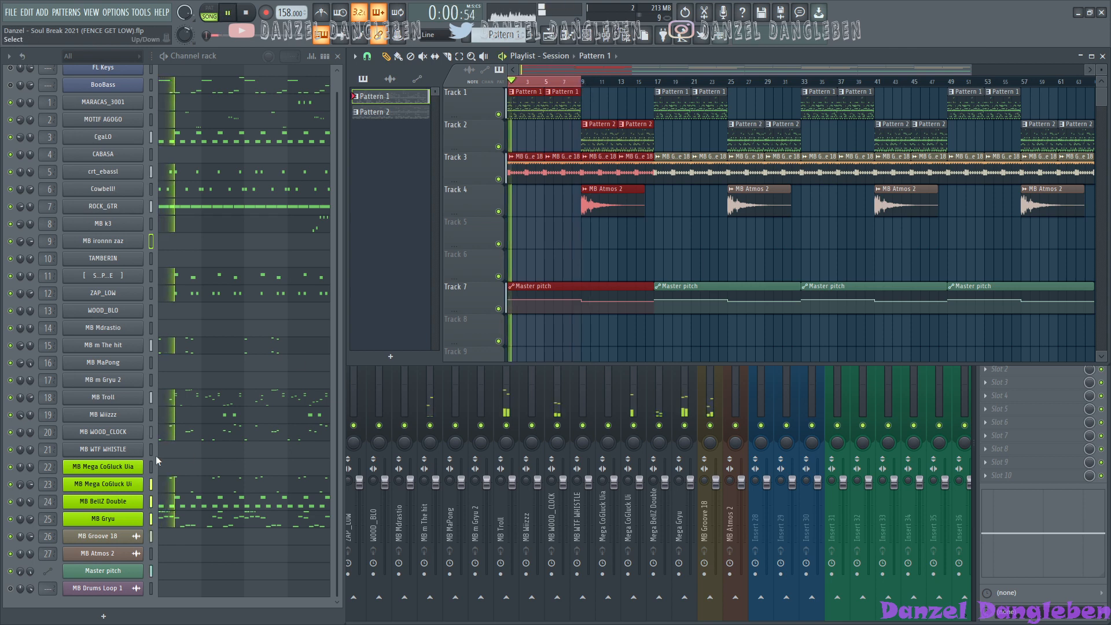
key("space")
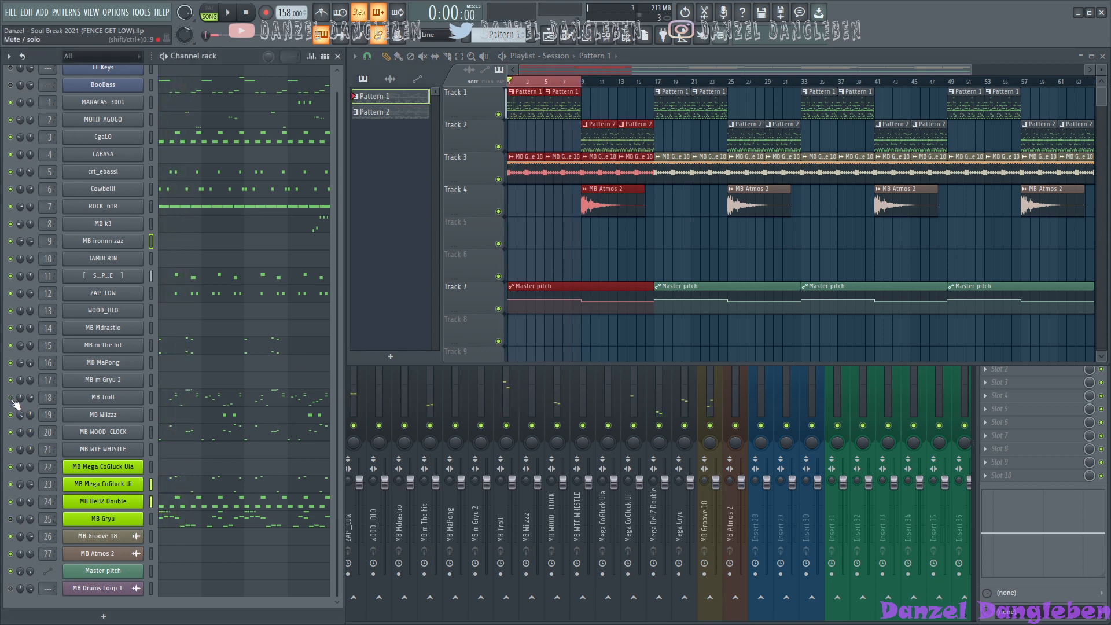
key("space")
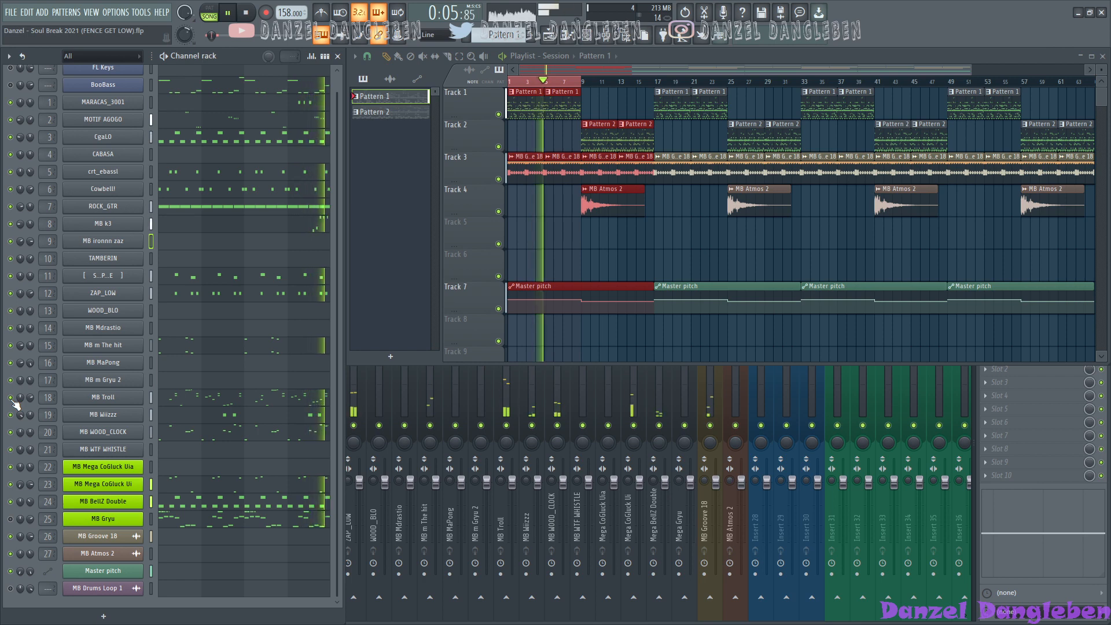
key("space")
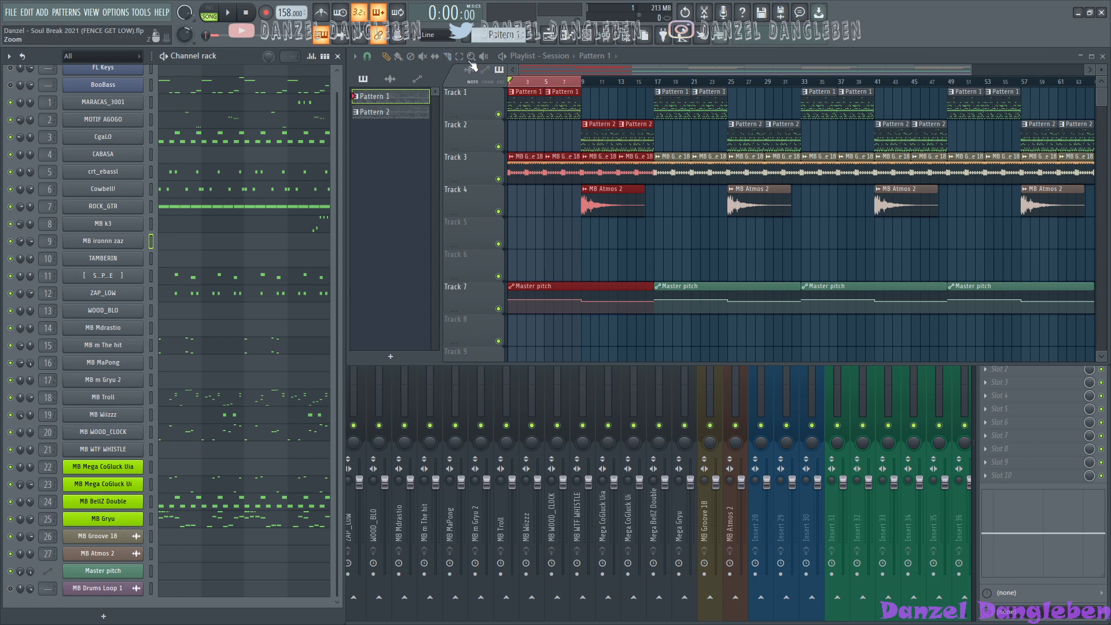
Step: Clear the playlist's time selection and review the Pattern 1 channels in the channel rack
left_click(507, 70)
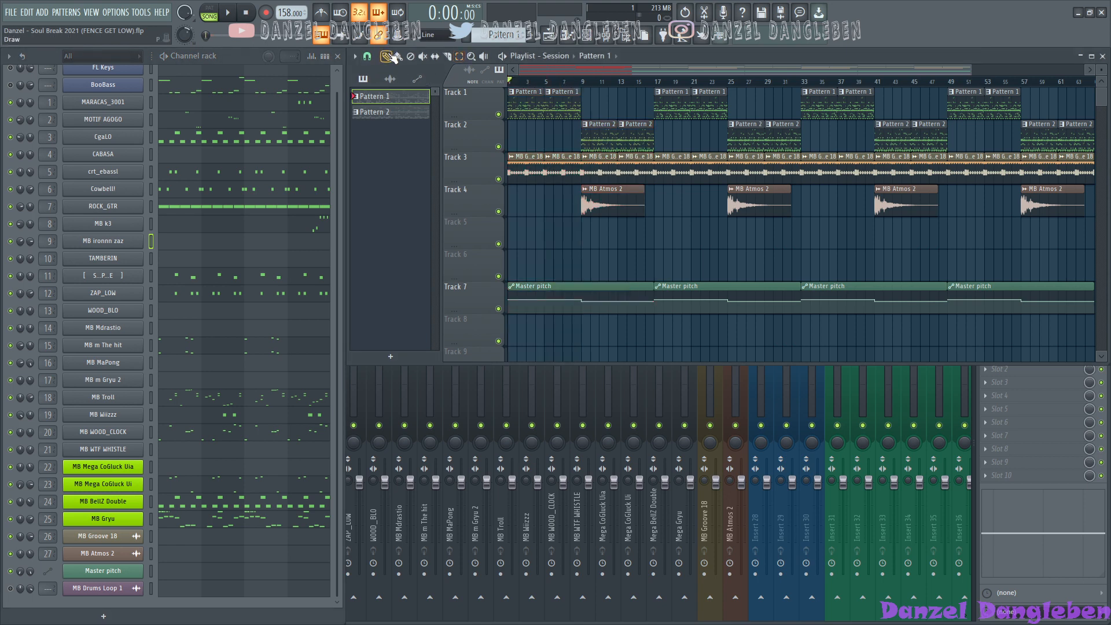
scroll(232, 289, "up", 1)
scroll(233, 289, "down", 1)
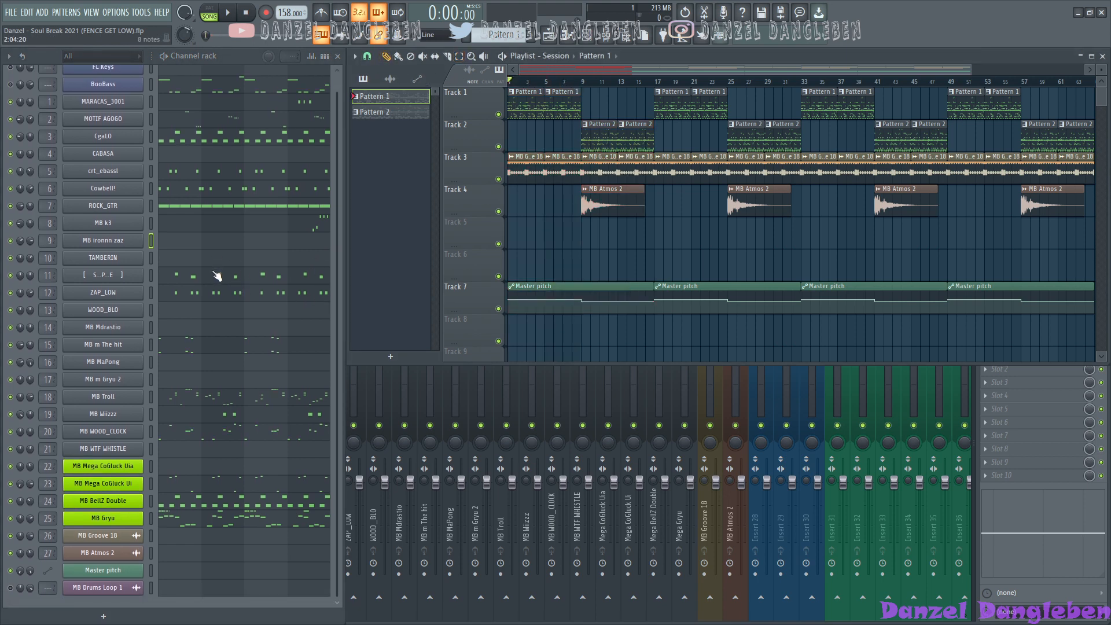
scroll(230, 318, "up", 1)
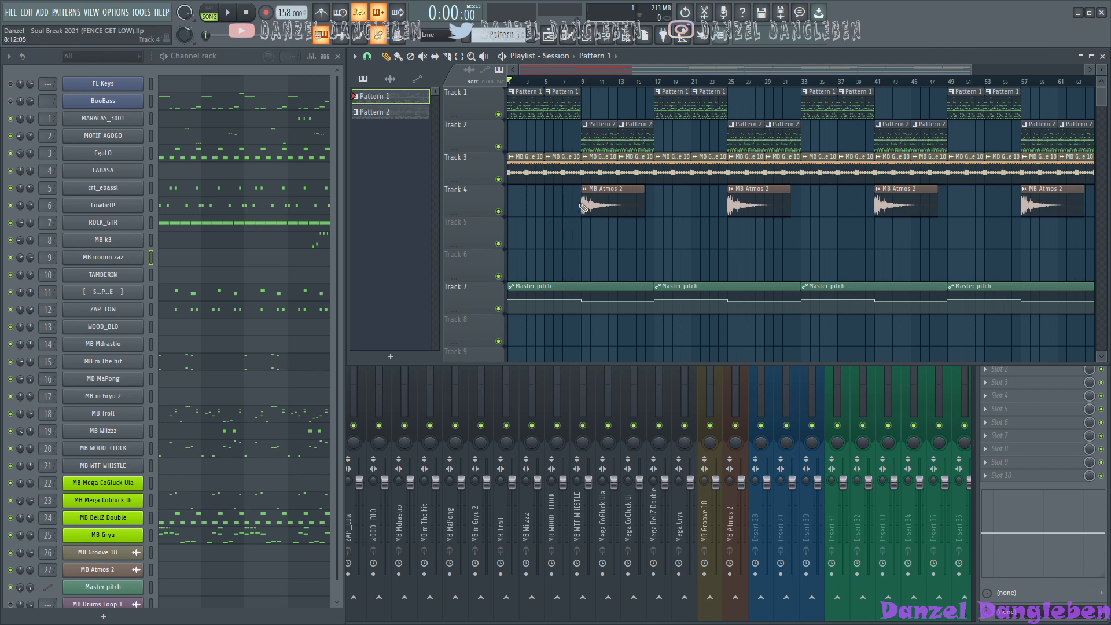
Step: Play the song from the start, following the BooBass notes in the piano roll for Pattern 1 and Pattern 2
key("space")
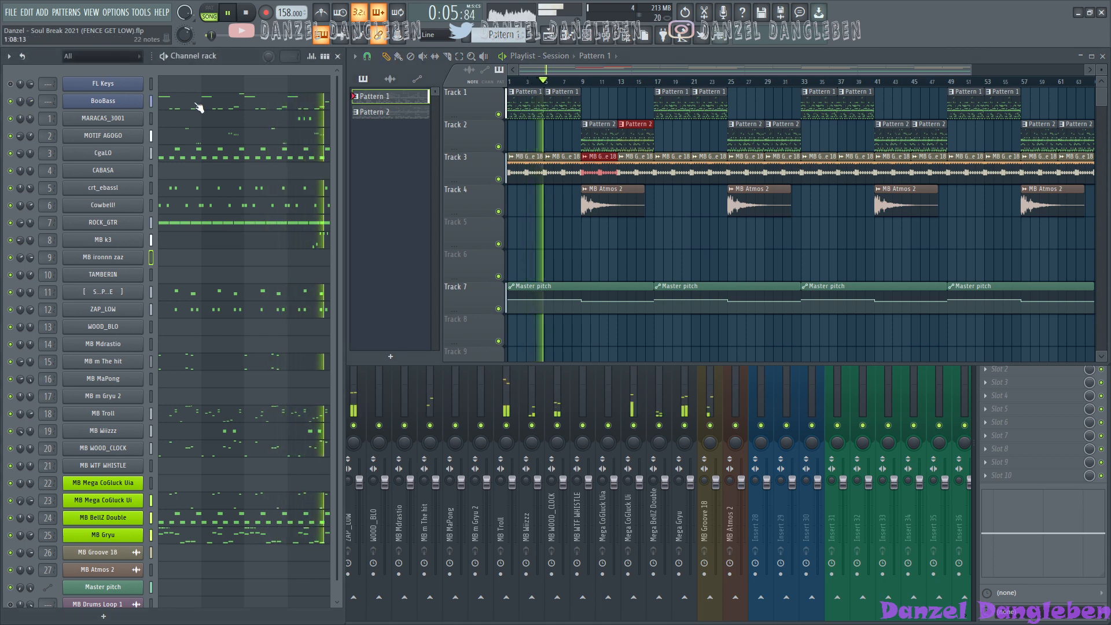
left_click(215, 108)
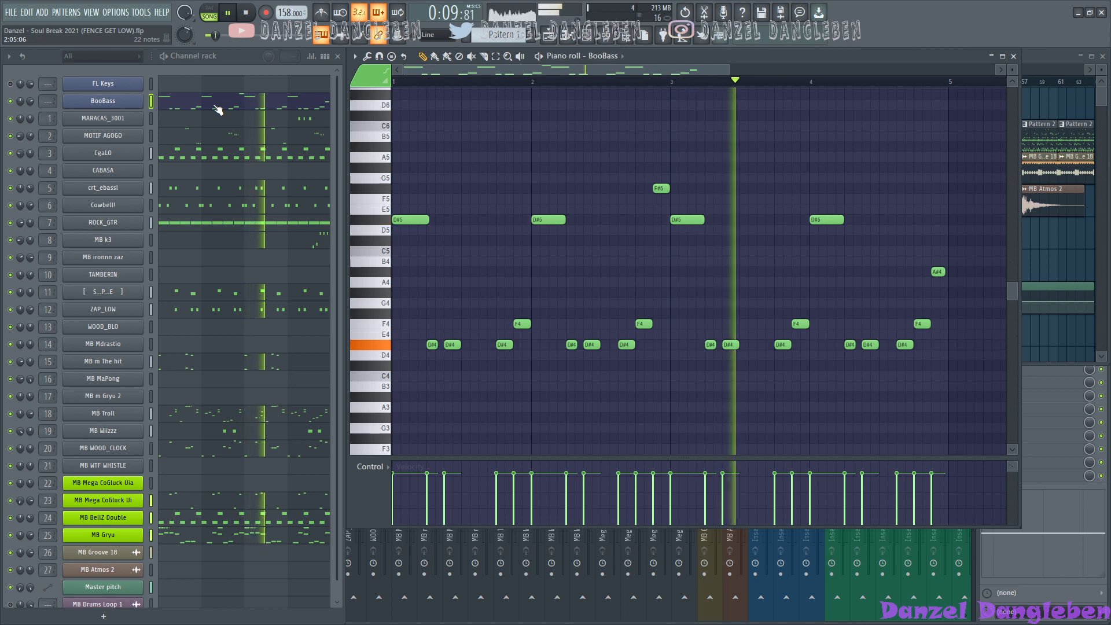
key("KP_Add")
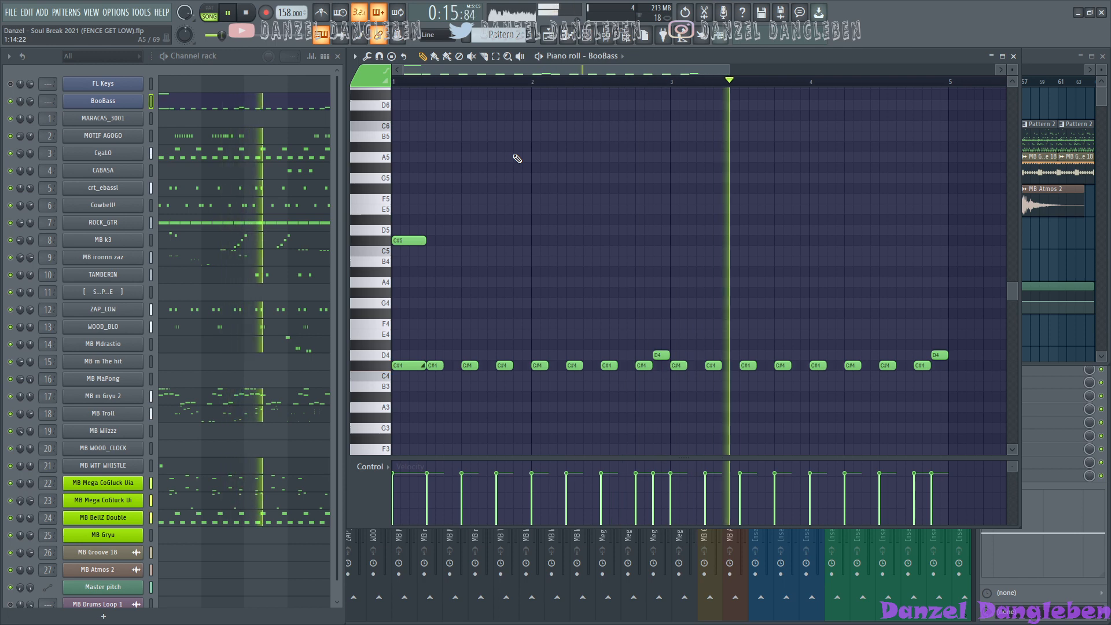
key("space")
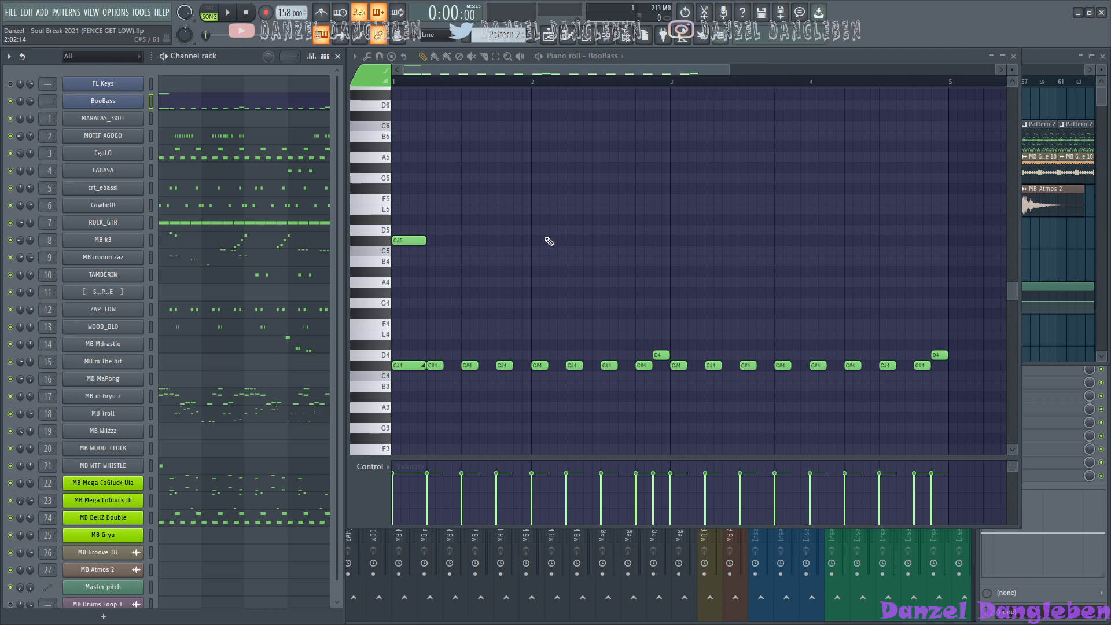
Step: Return to Pattern 1, close the BooBass piano roll, and deselect all playlist clips
left_click(217, 58)
key("Left")
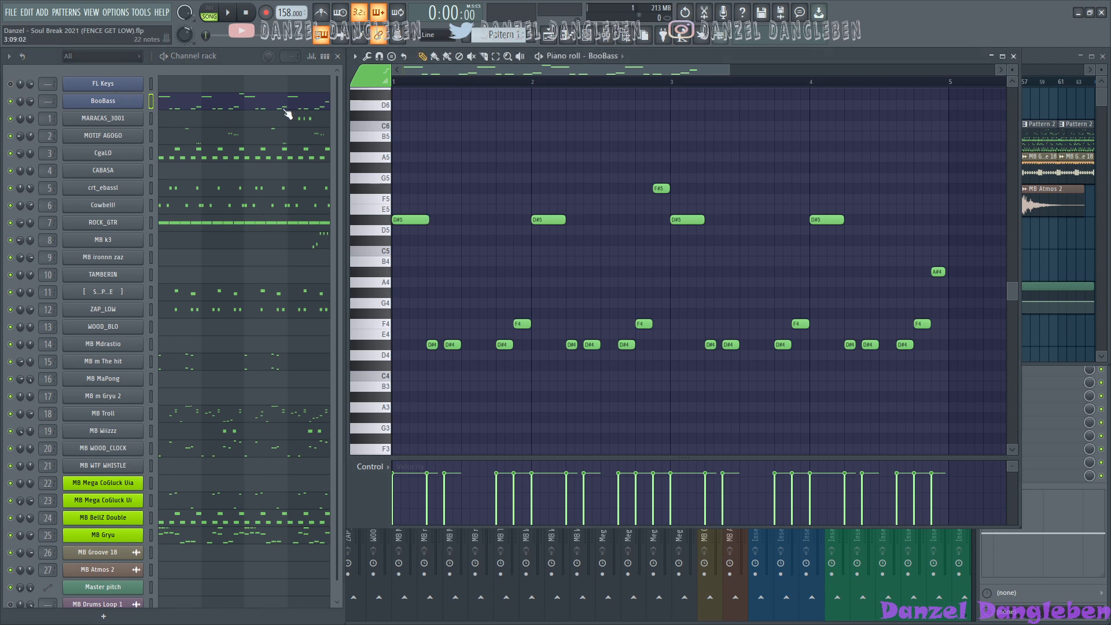
left_click(1013, 56)
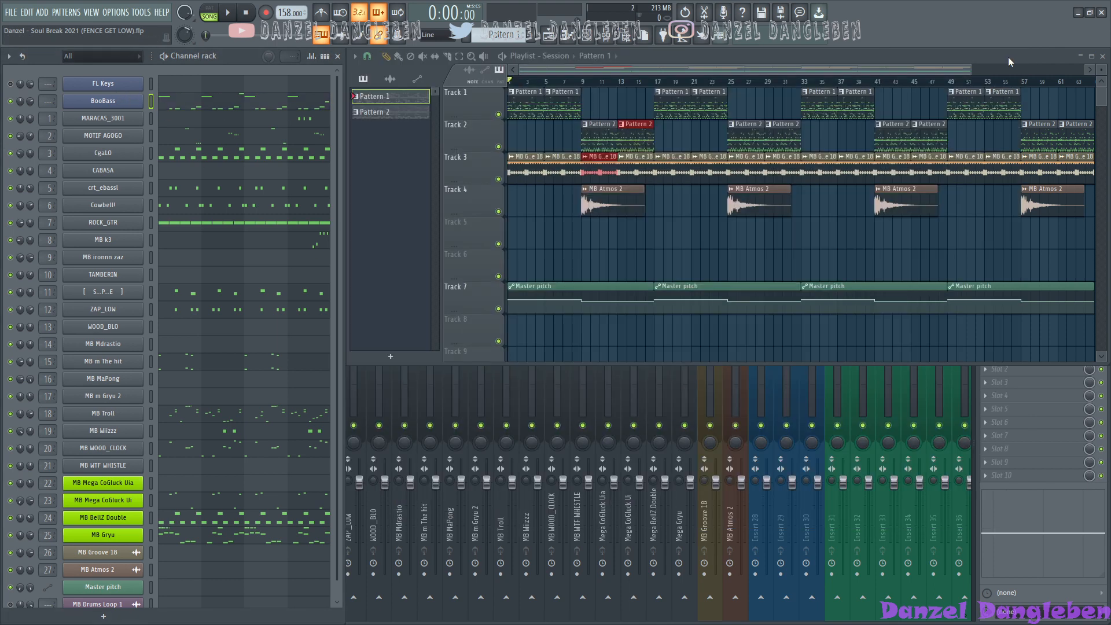
left_click(658, 224, "ctrl")
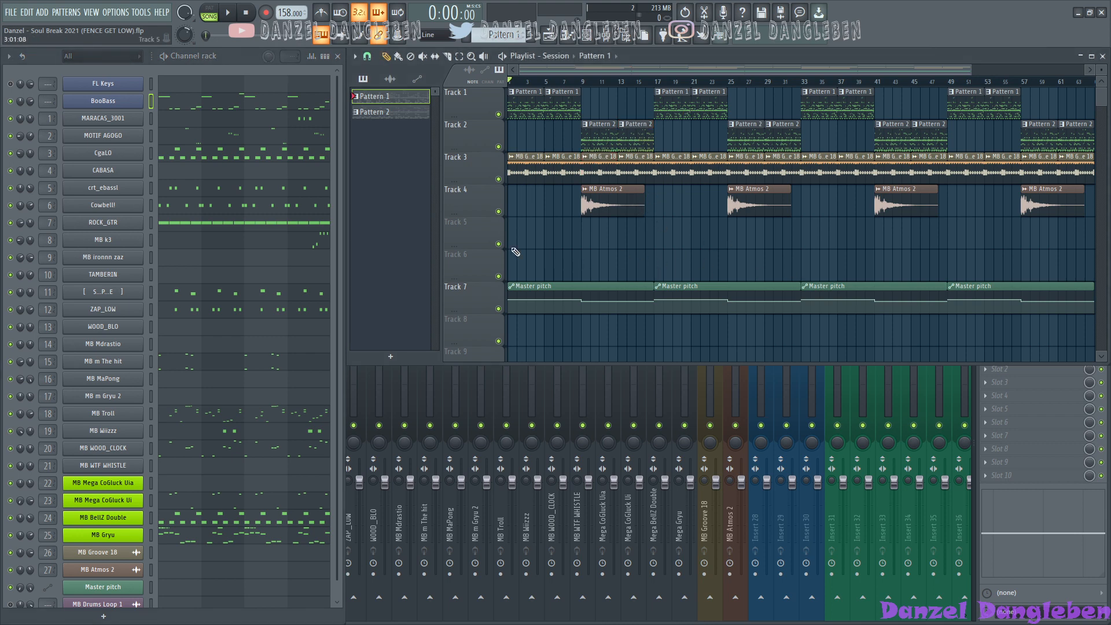
scroll(288, 148, "down", 1)
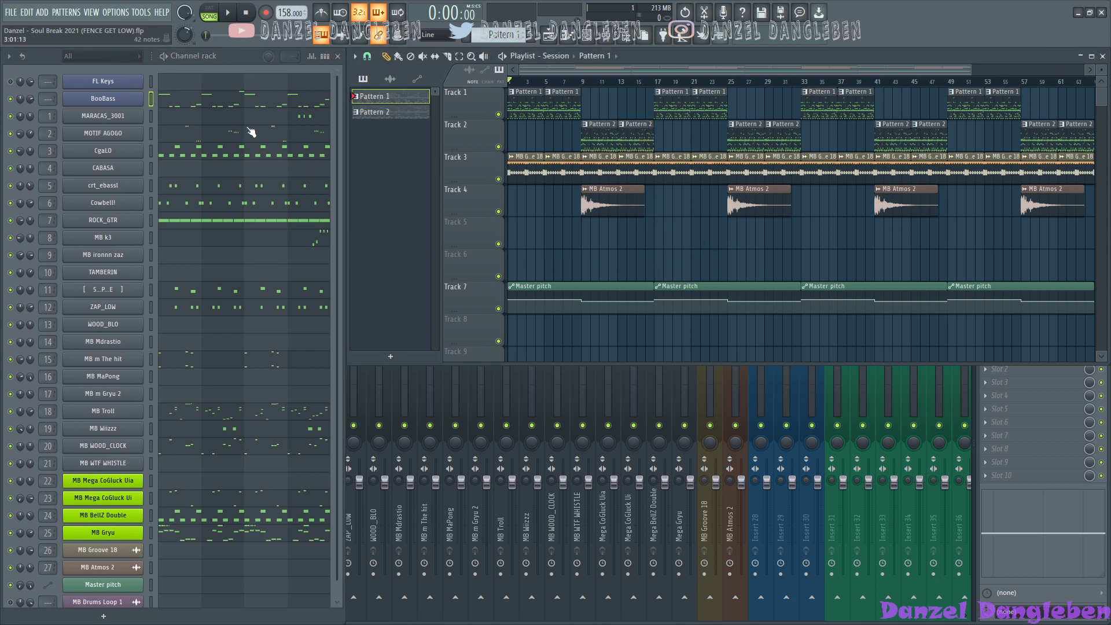
scroll(253, 129, "up", 1)
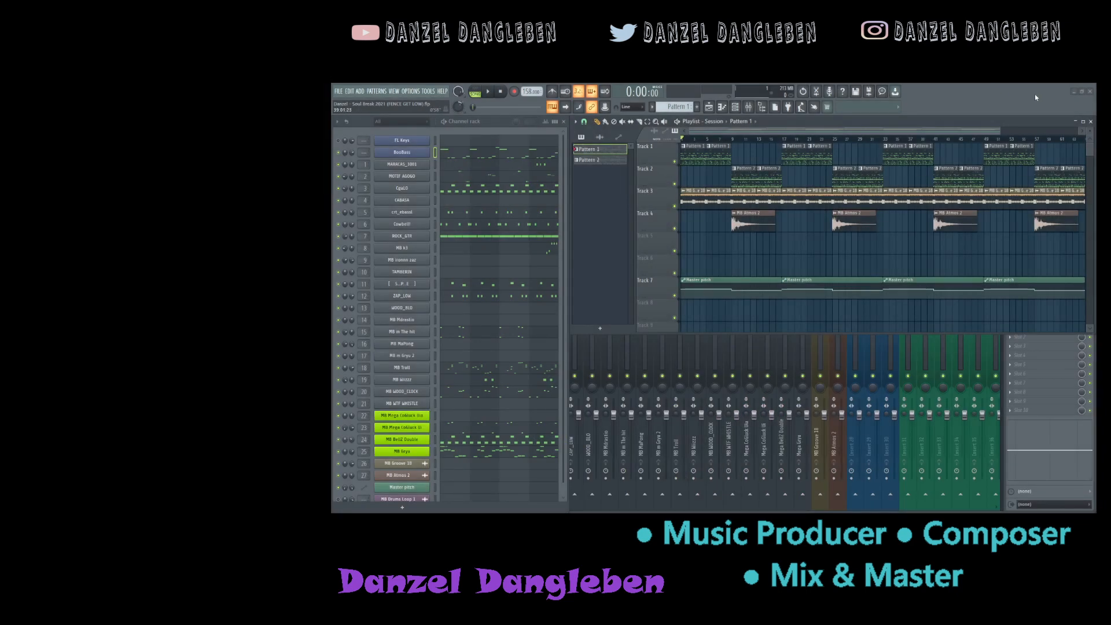
Step: Minimize FL Studio to show the Signal Band Bouyon Vax video in the browser
left_click(1074, 91)
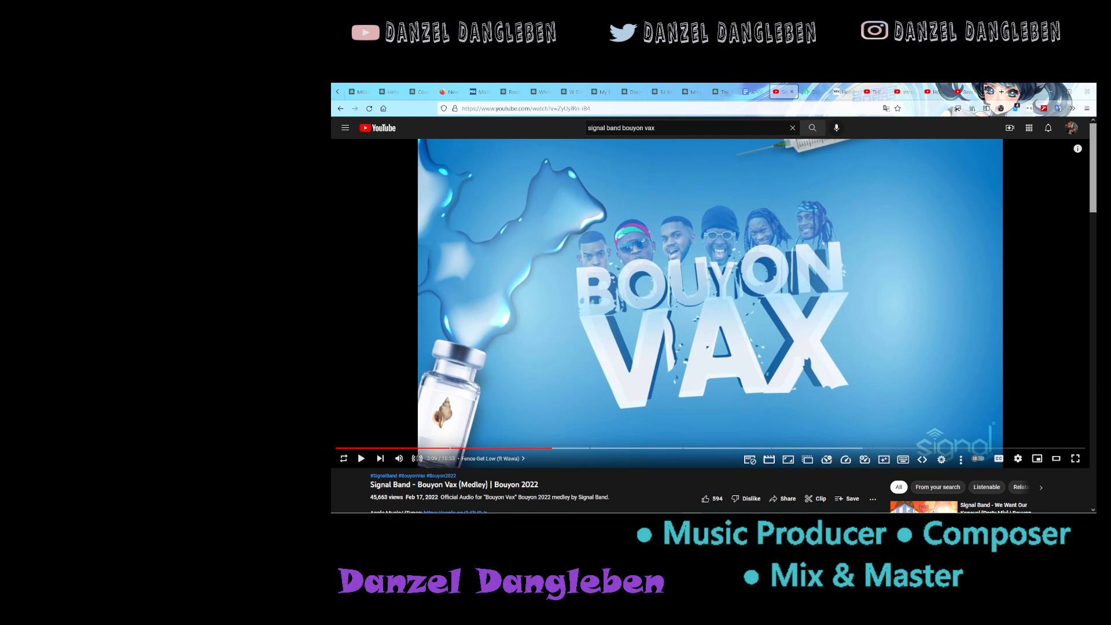
mouse_move(806, 512)
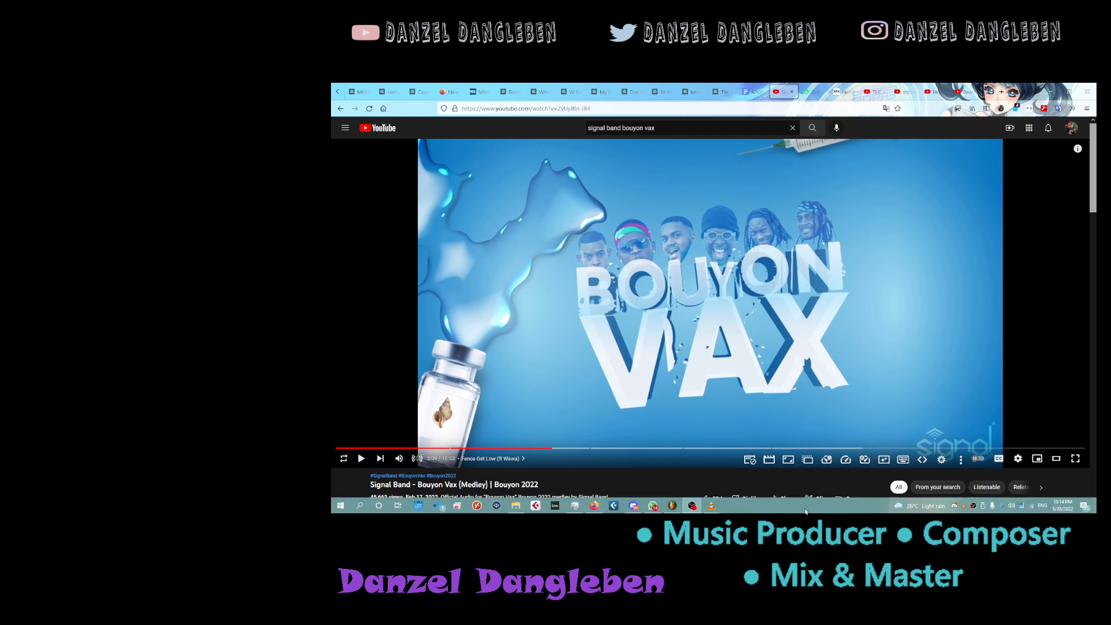